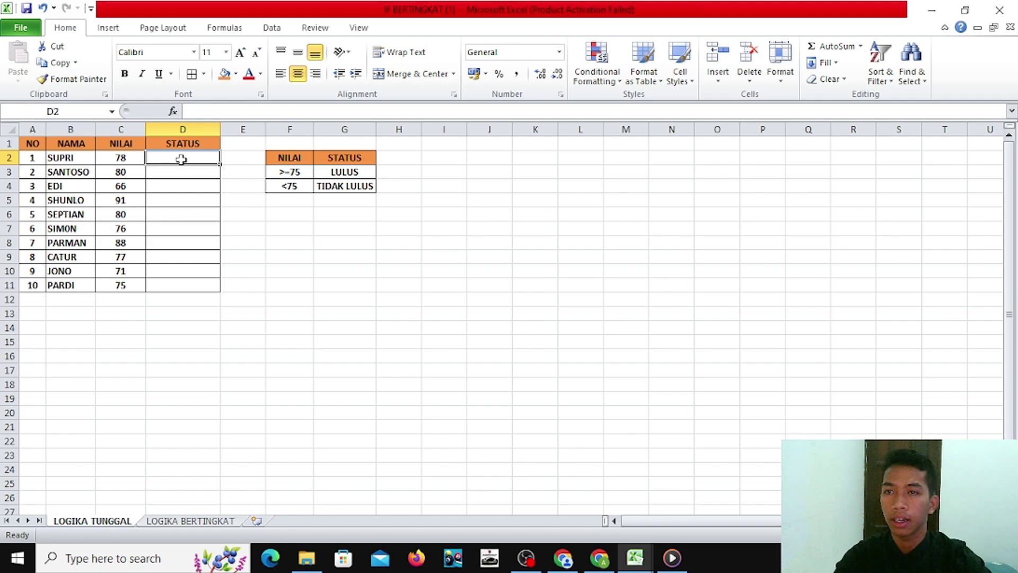
Start an IF formula in D2 that tests C2>75 and returns "LULUS" when true
click(217, 111)
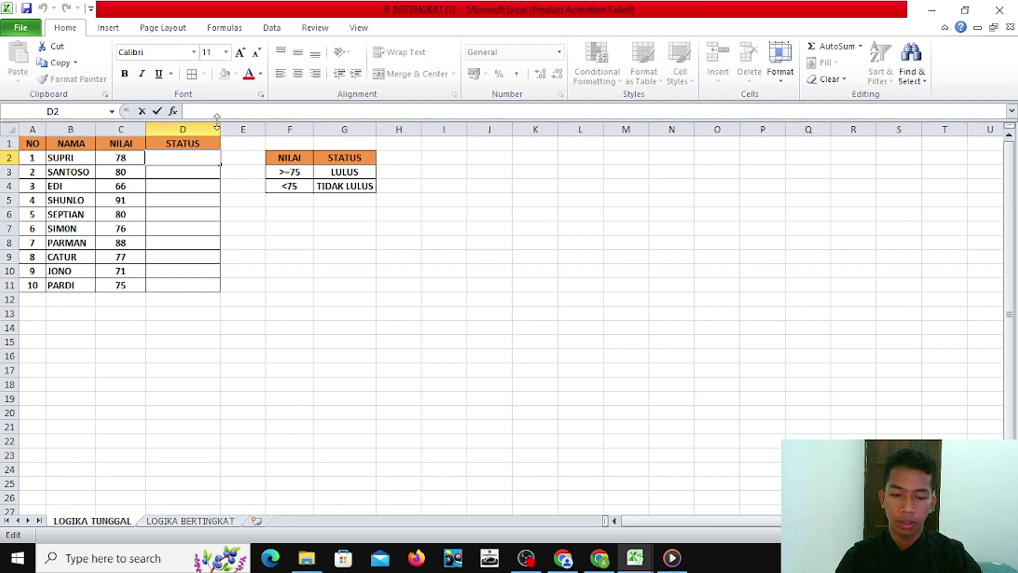
text(=)
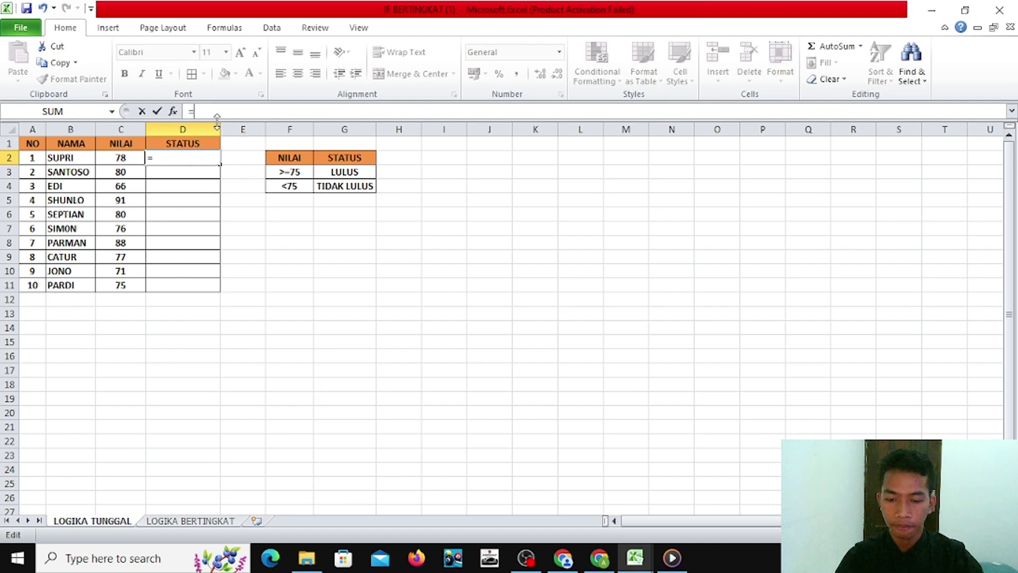
text(IF)
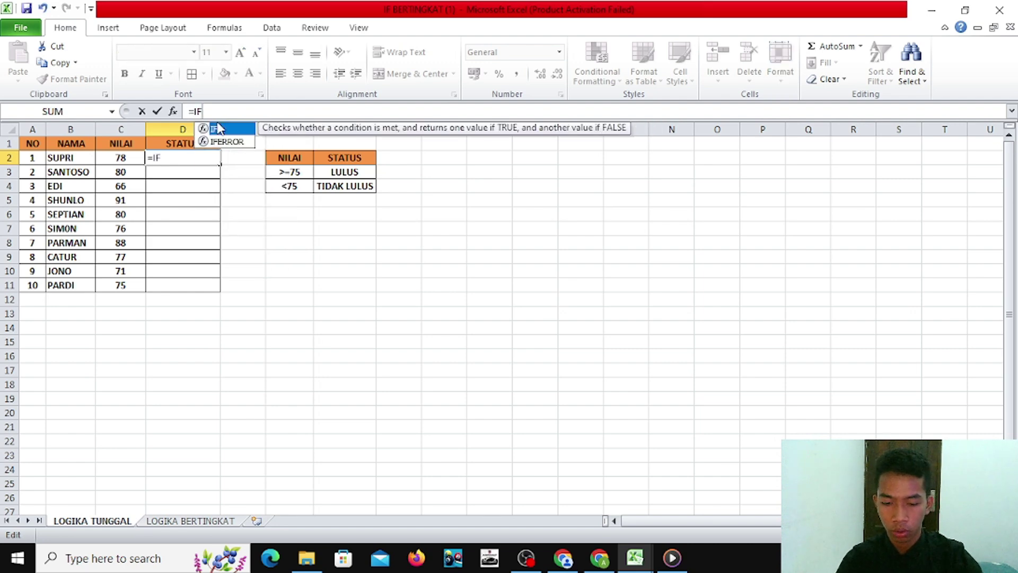
double_click(218, 128)
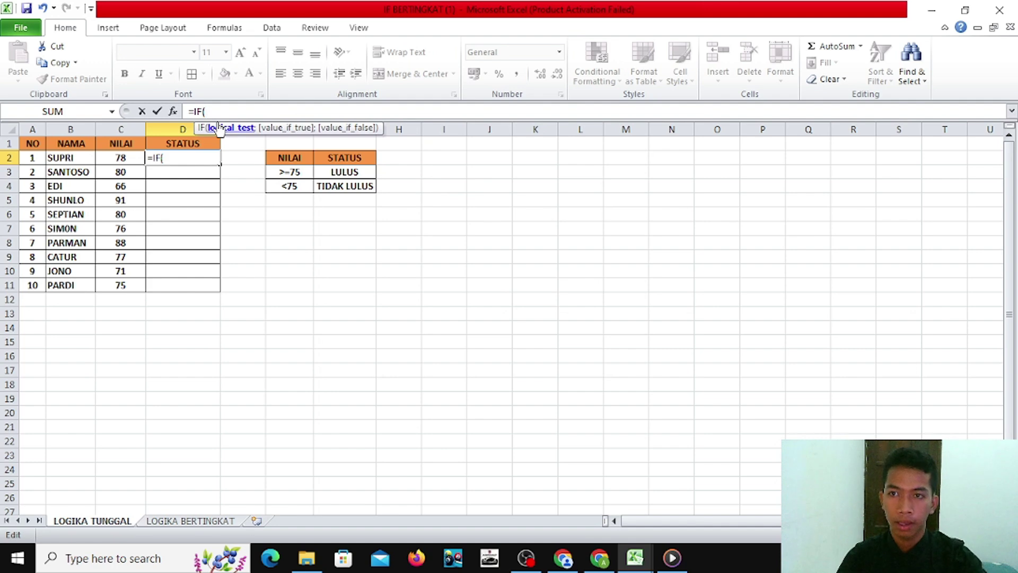
click(130, 159)
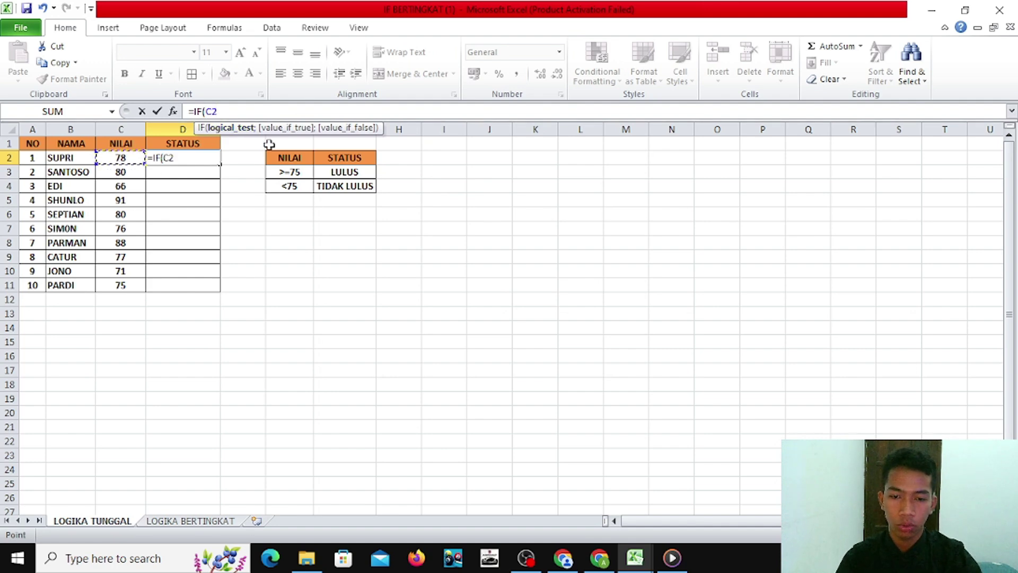
text(>75)
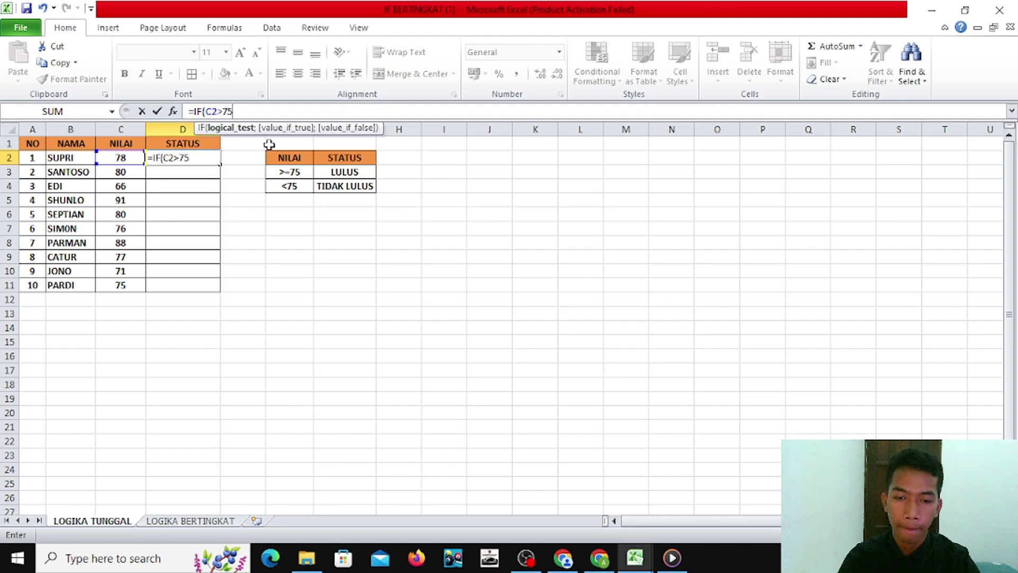
text(;)
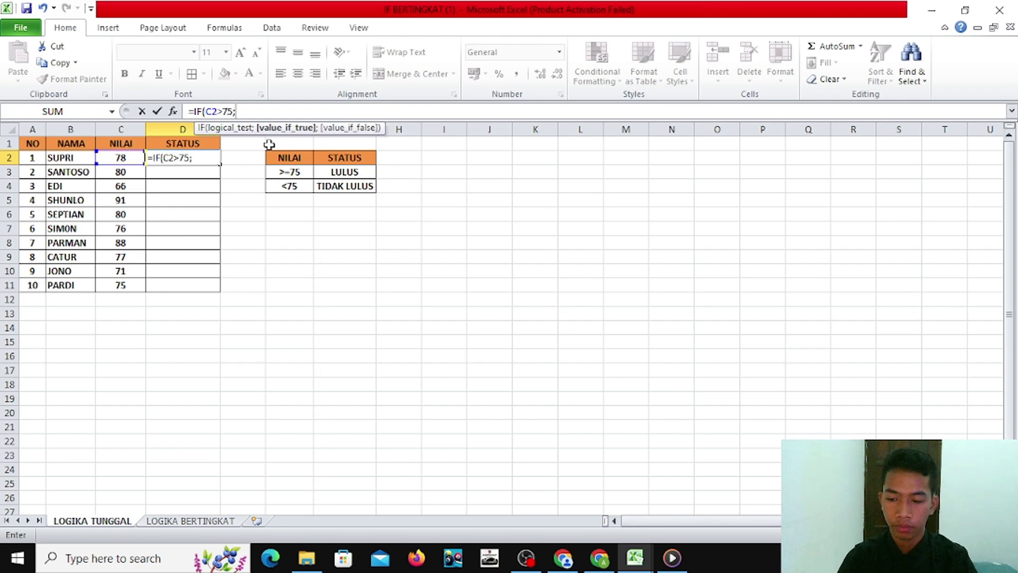
text("LULUS)
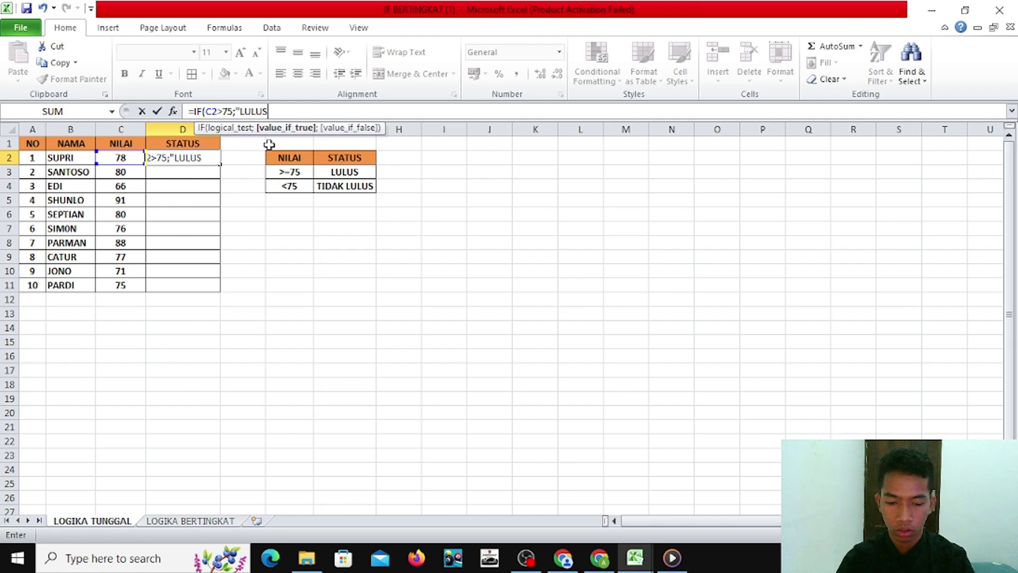
text(")
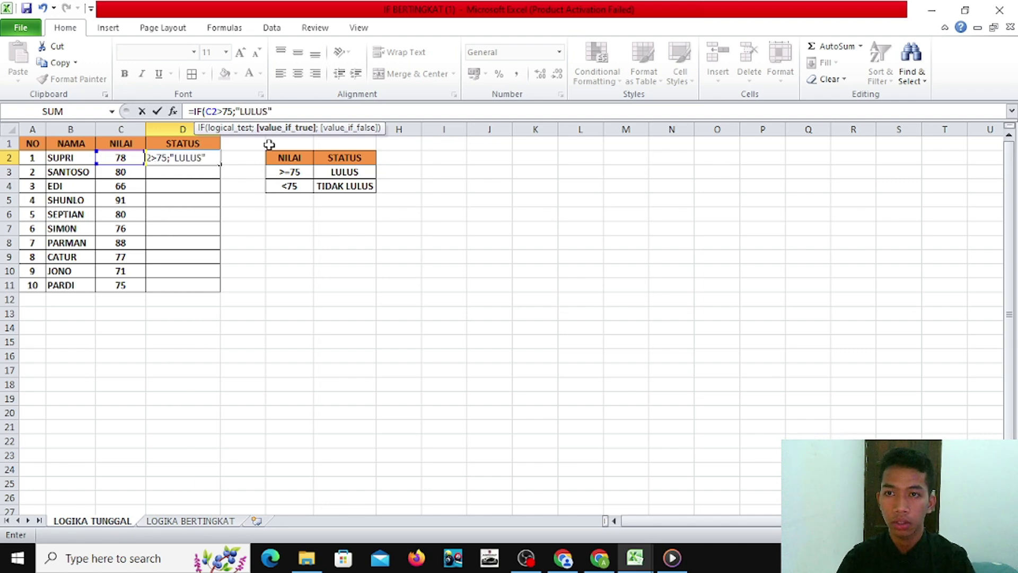
text(;TIDAK)
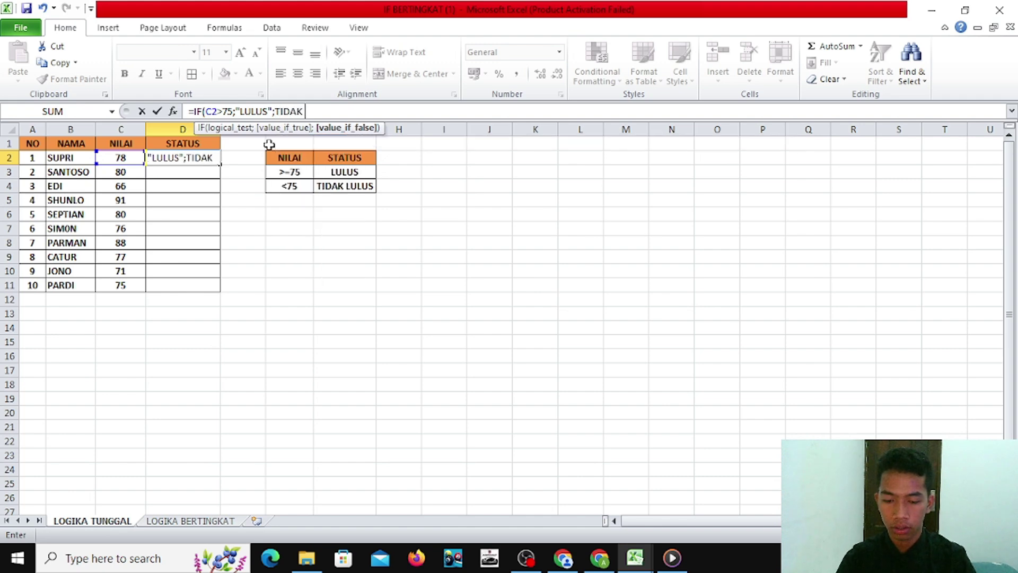
text( LULU)
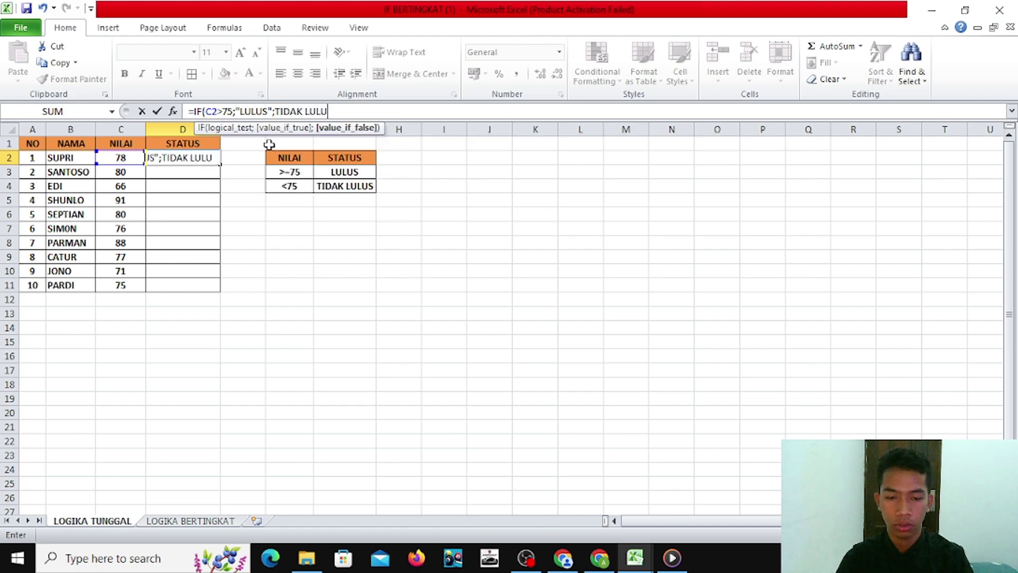
key(BackSpace)
key(BackSpace)
key(BackSpace)
key(BackSpace)
key(BackSpace)
key(BackSpace)
key(BackSpace)
key(BackSpace)
key(BackSpace)
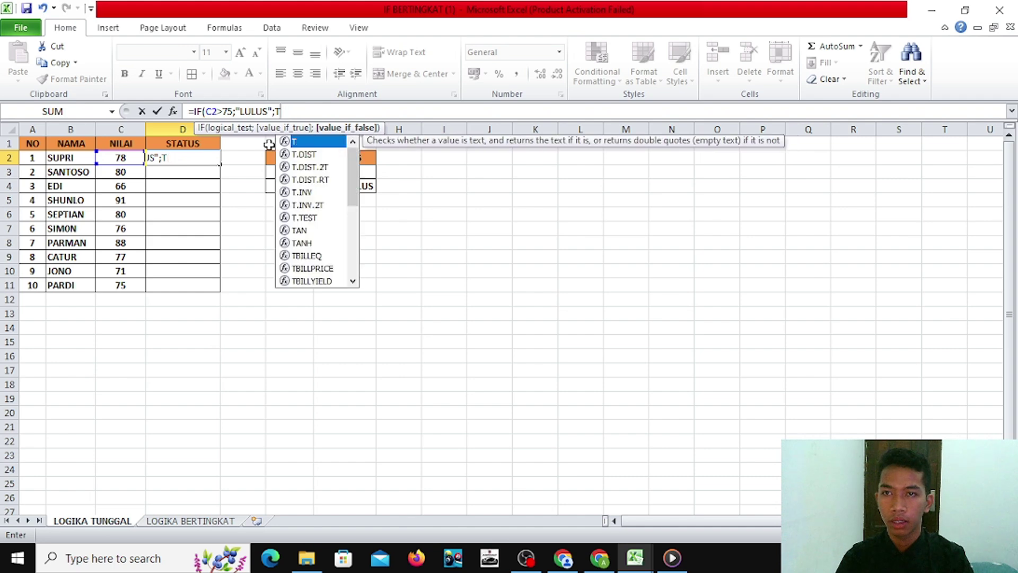
key(BackSpace)
Complete the D2 formula with "TIDAK LULUS" as the false value and fill it down to D11
text(")
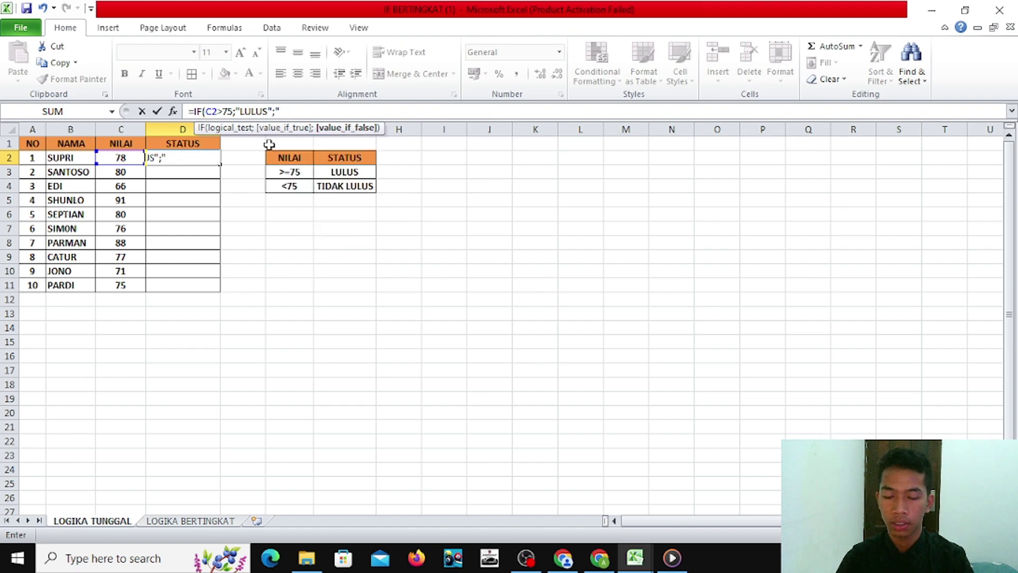
text(TID)
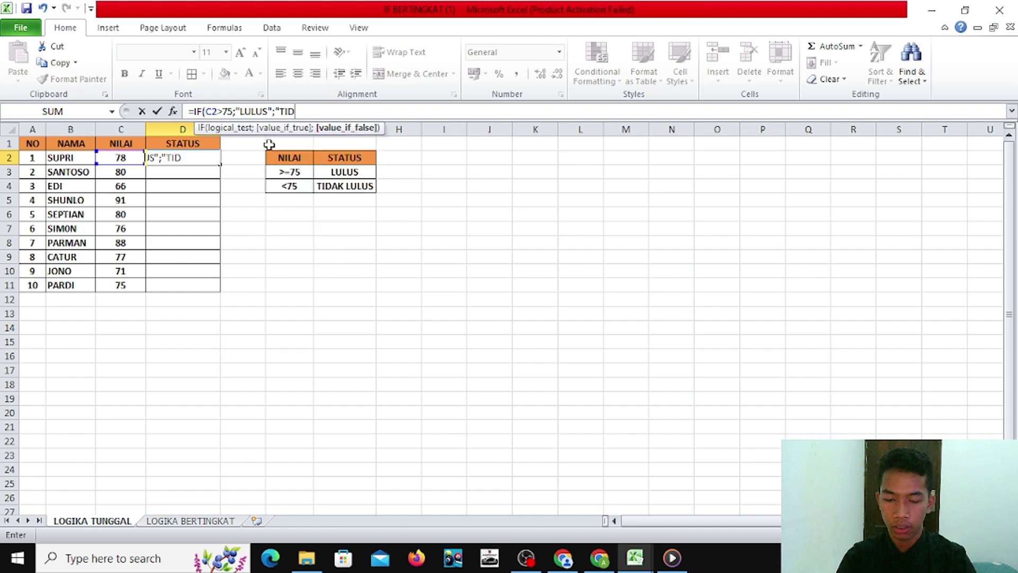
text(AK LU)
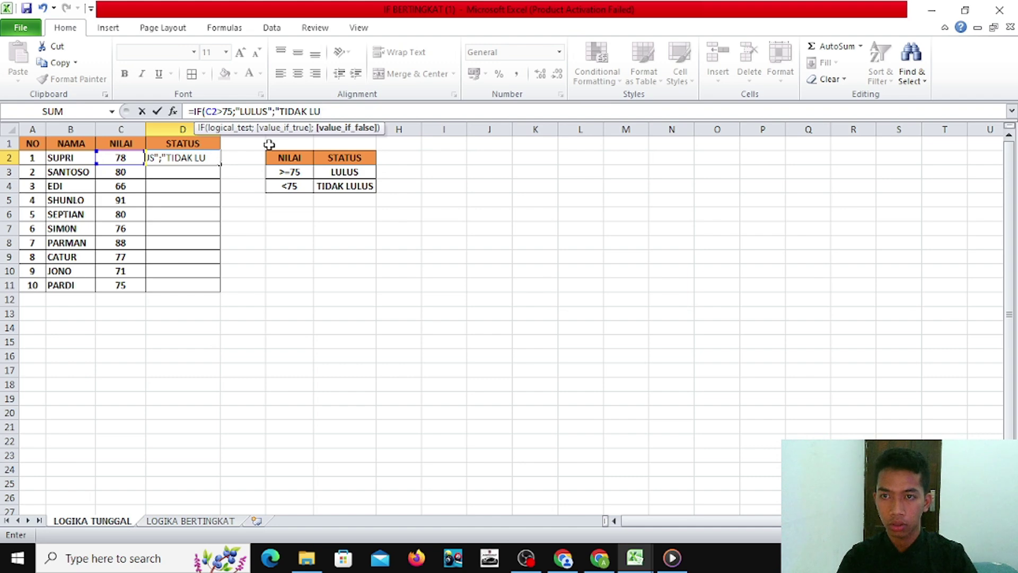
text(LUS")
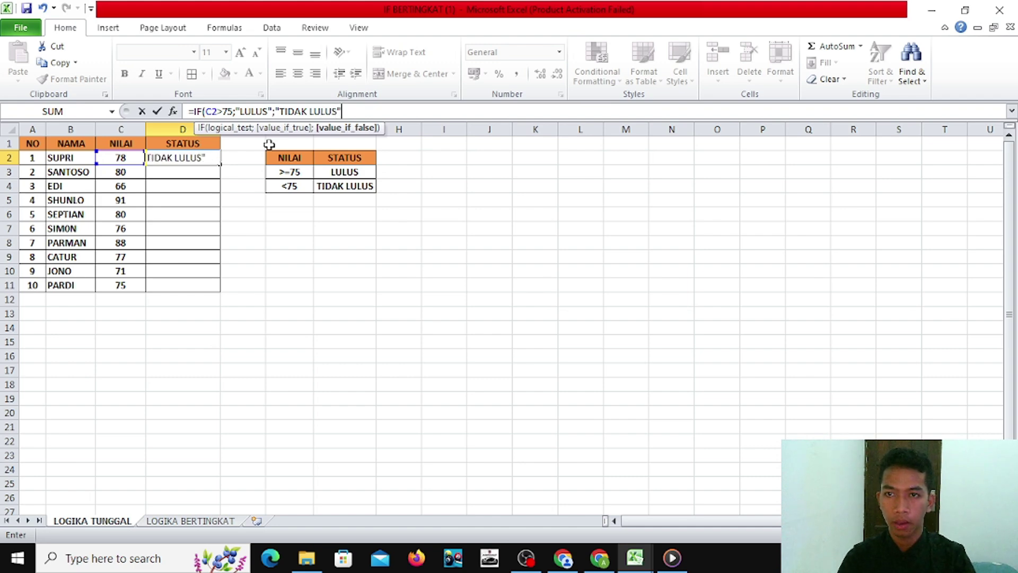
text())
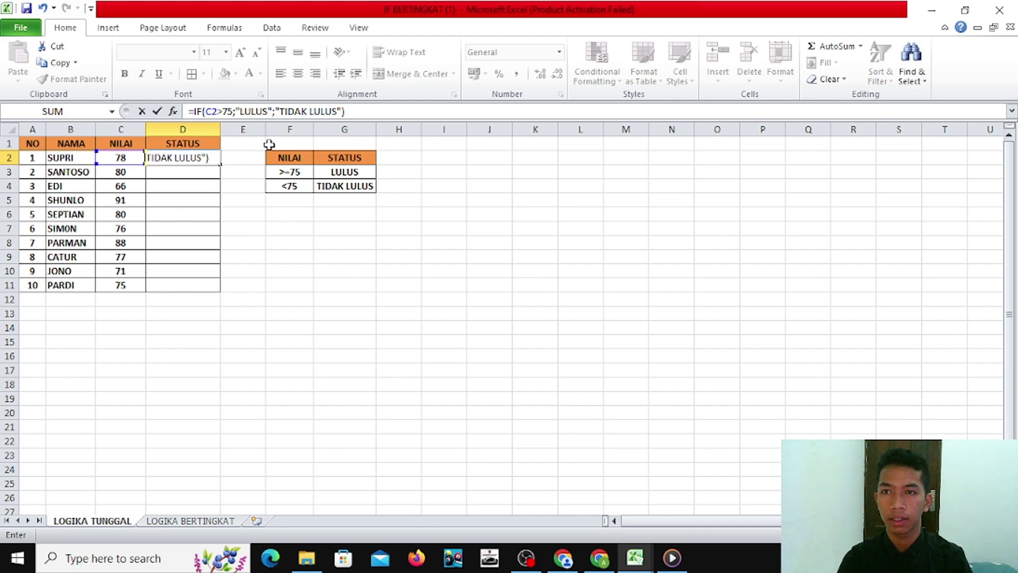
key(Return)
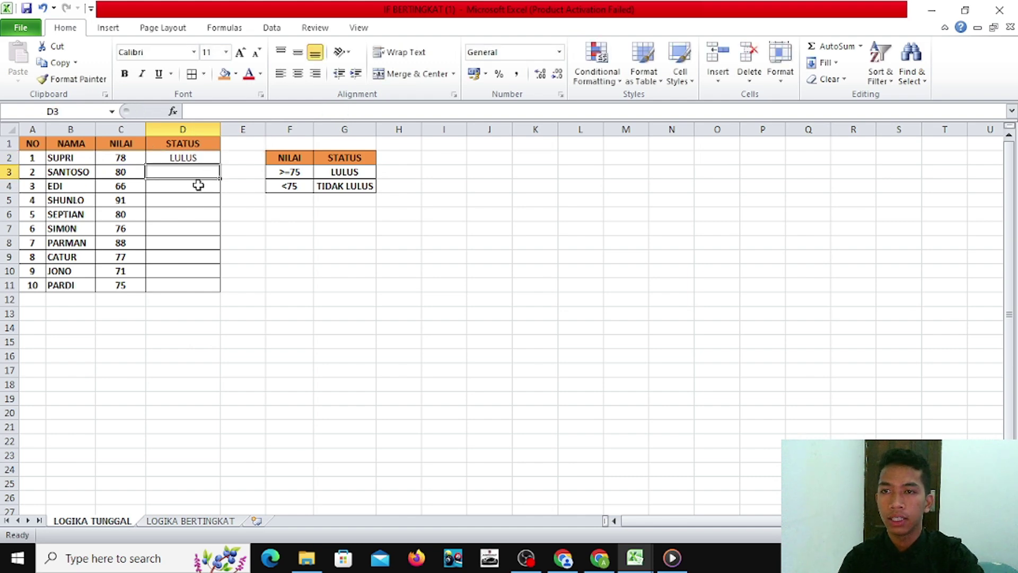
click(199, 157)
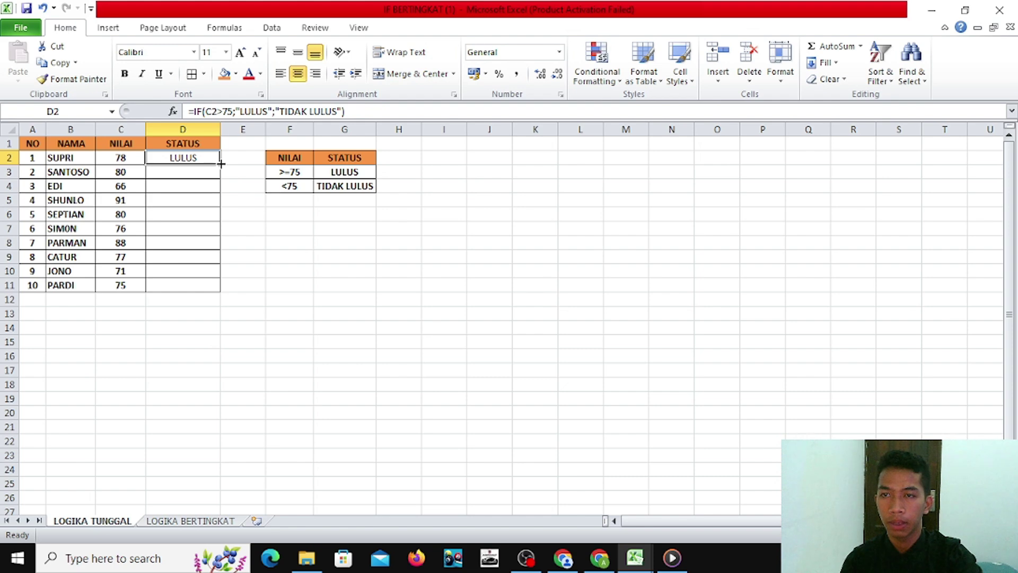
drag(221, 164, 219, 287)
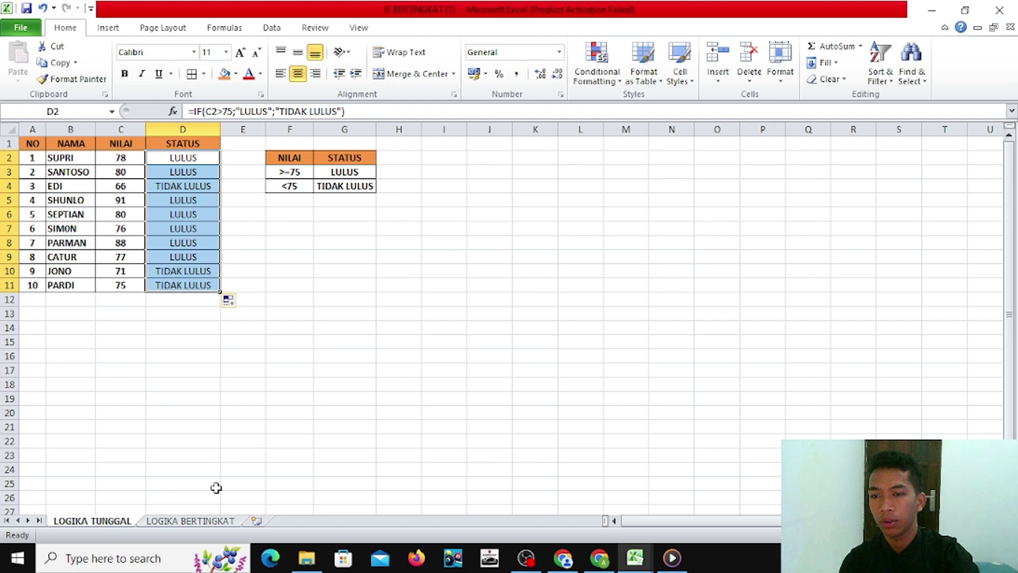
On the LOGIKA BERTINGKAT sheet, start an IF formula in D2 that tests C2>90 and returns "A" when true
click(223, 521)
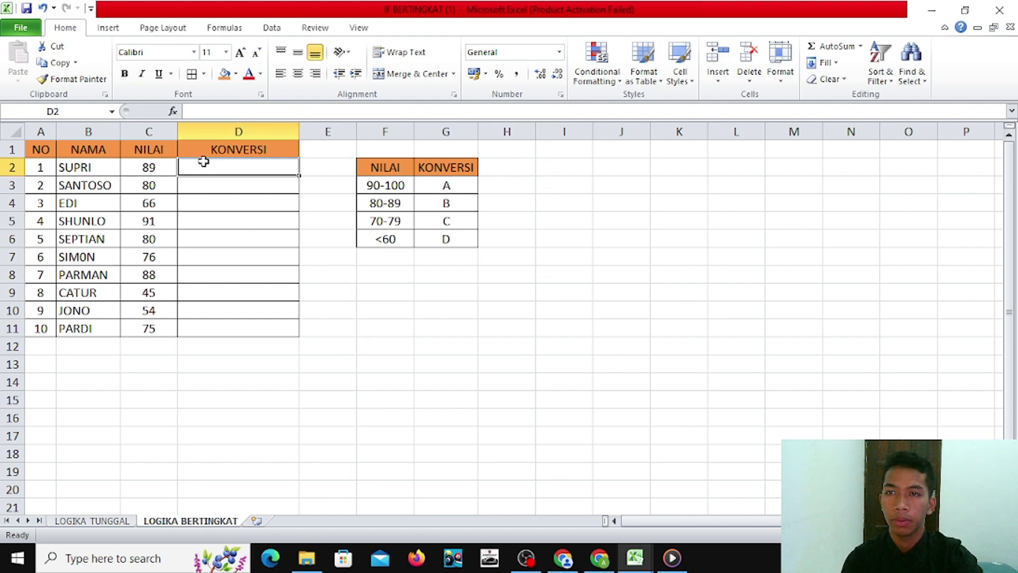
click(219, 112)
click(220, 112)
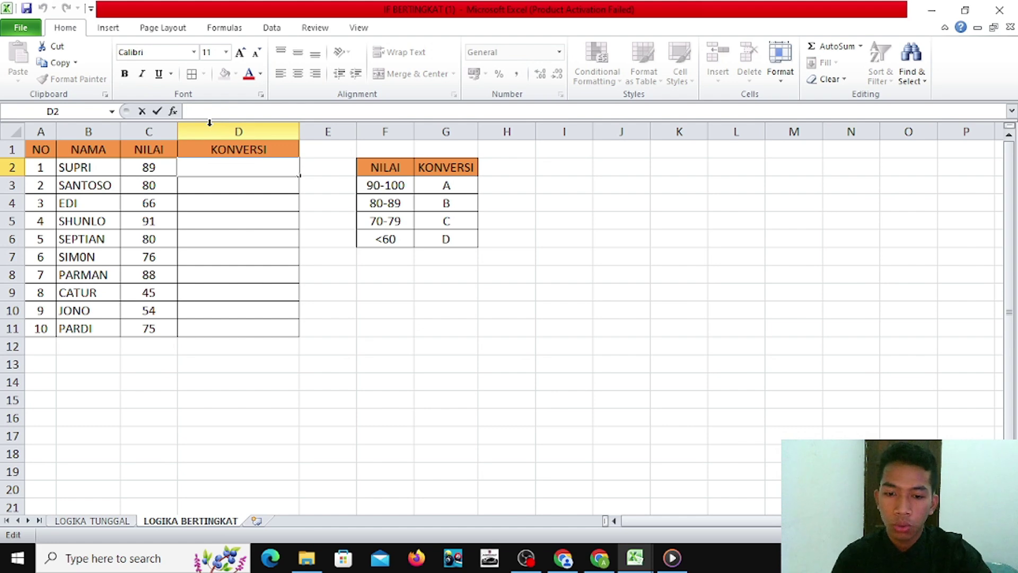
text(=)
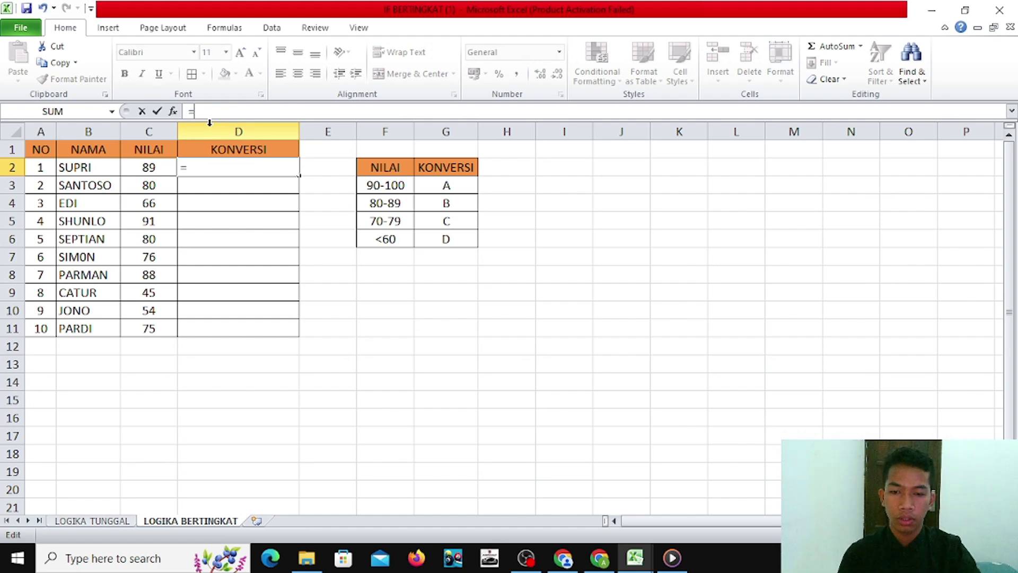
text(IF)
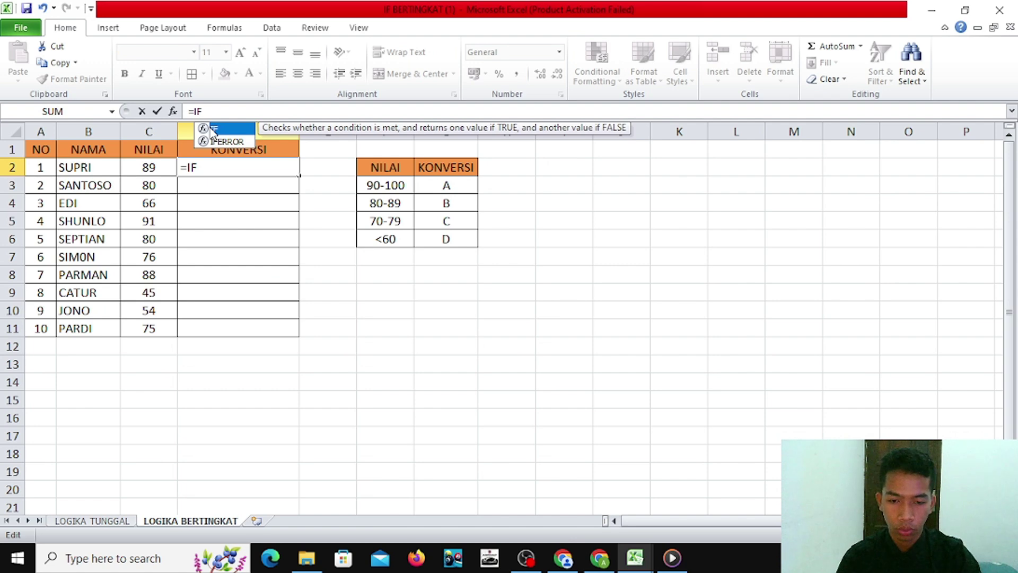
text(()
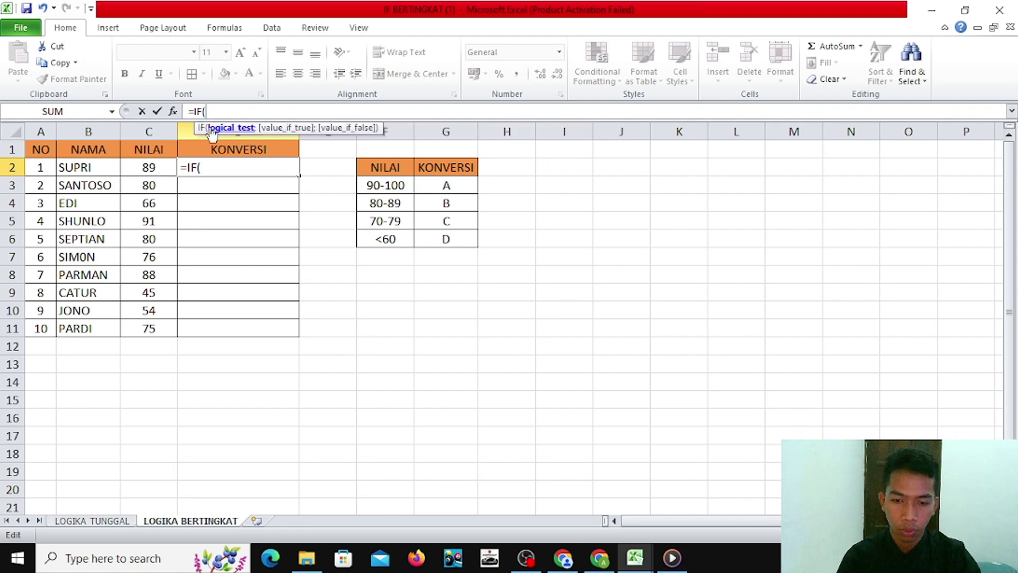
click(153, 169)
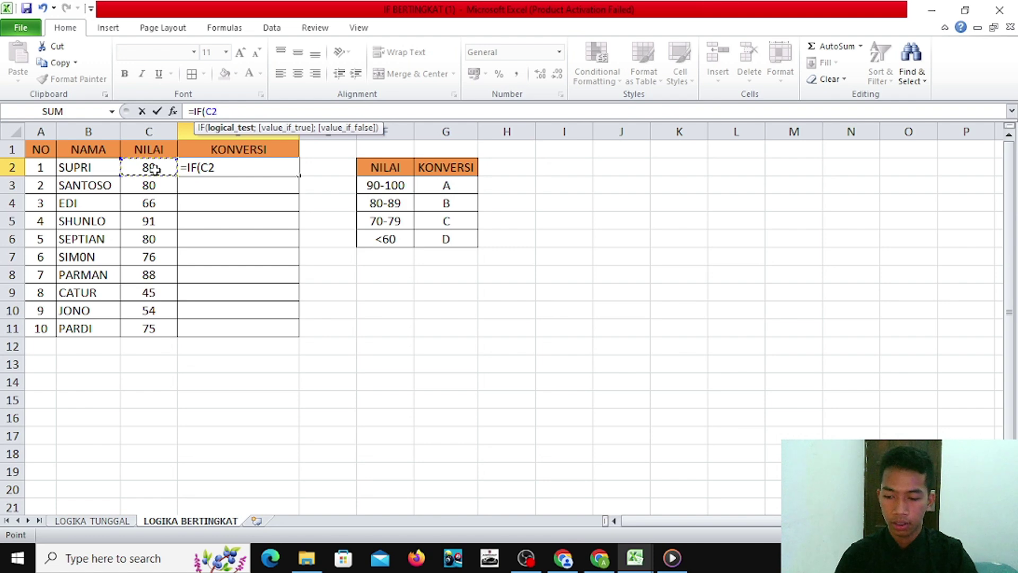
text(>)
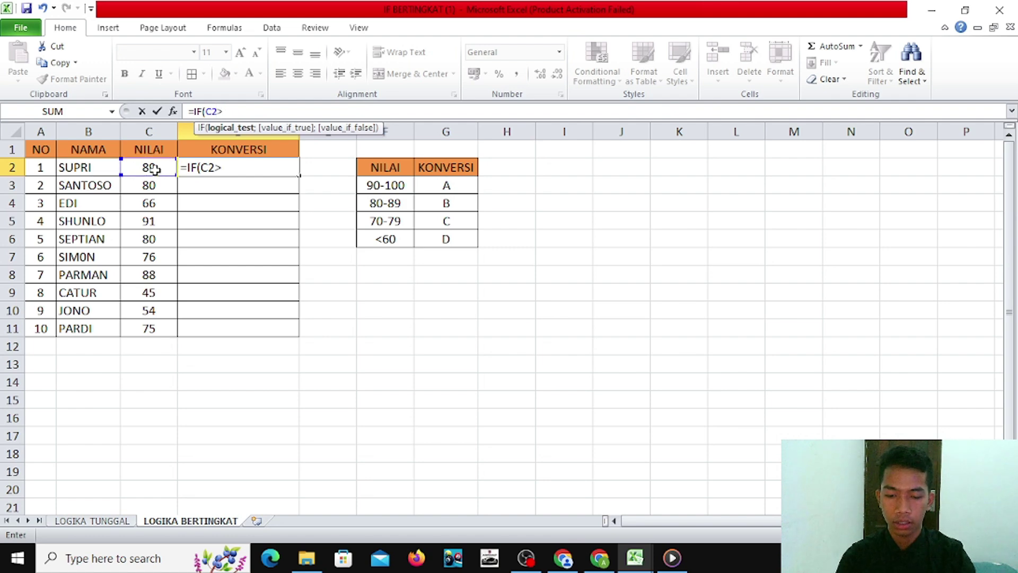
text(90)
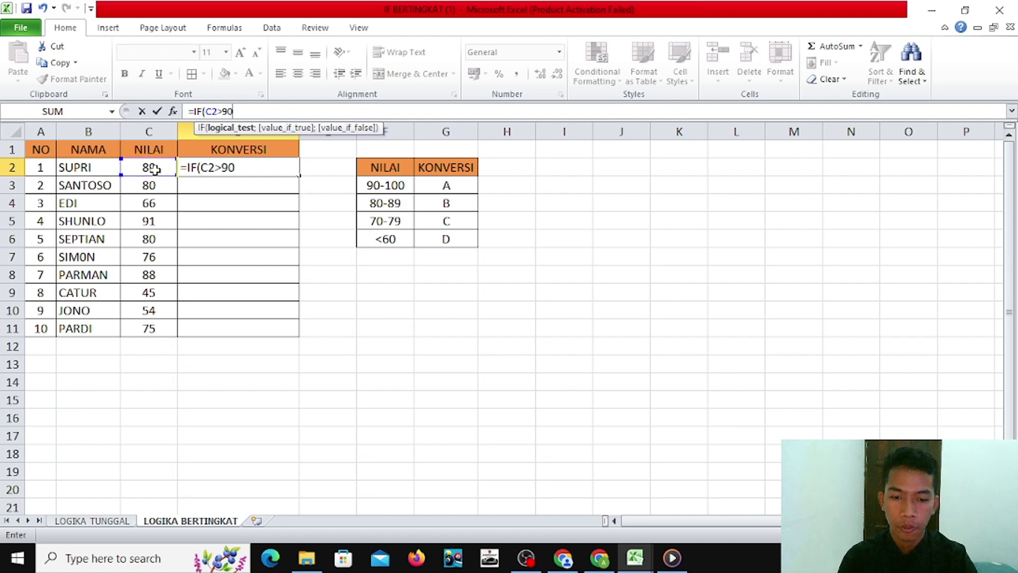
text(;)
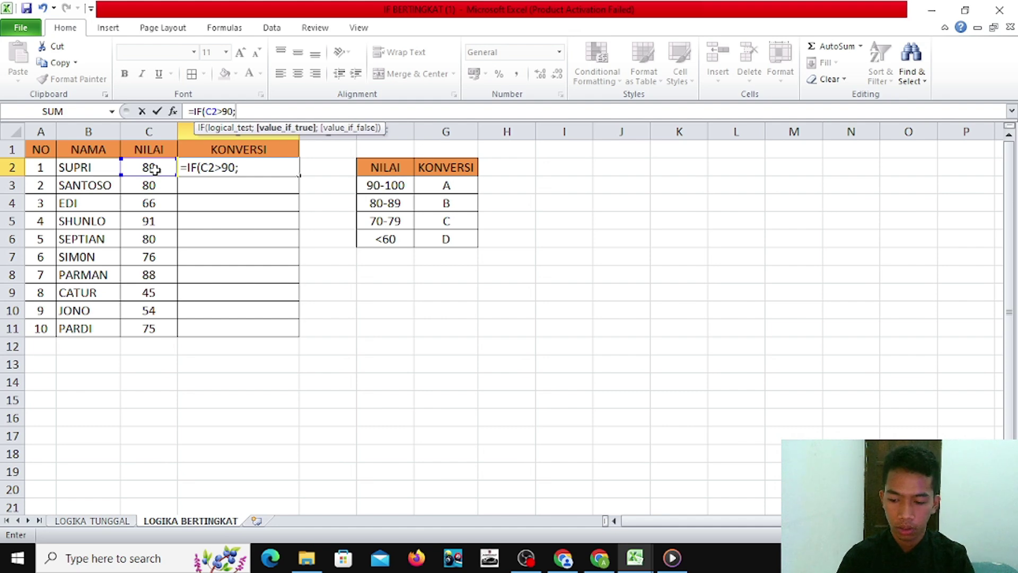
text(")
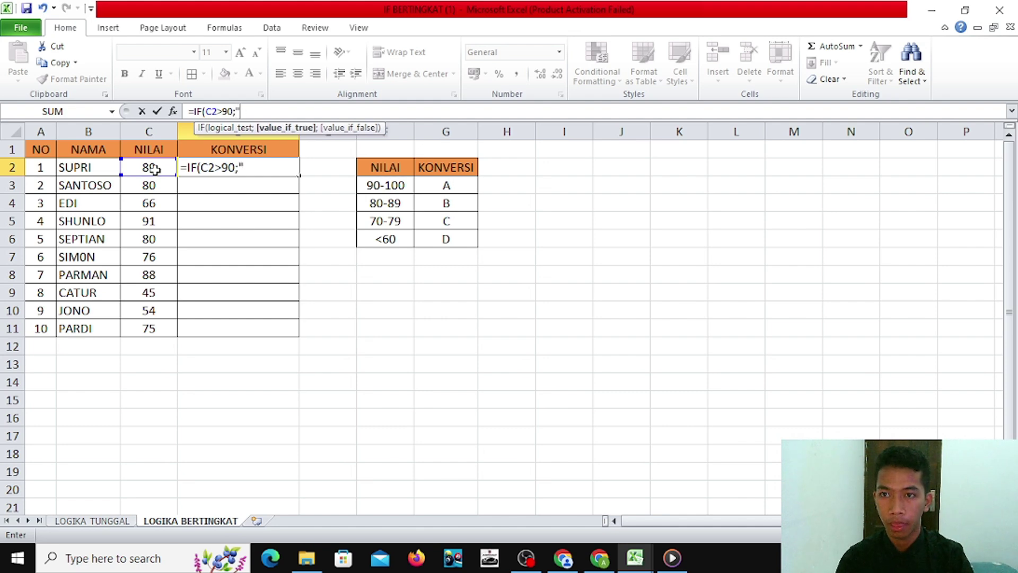
text(A")
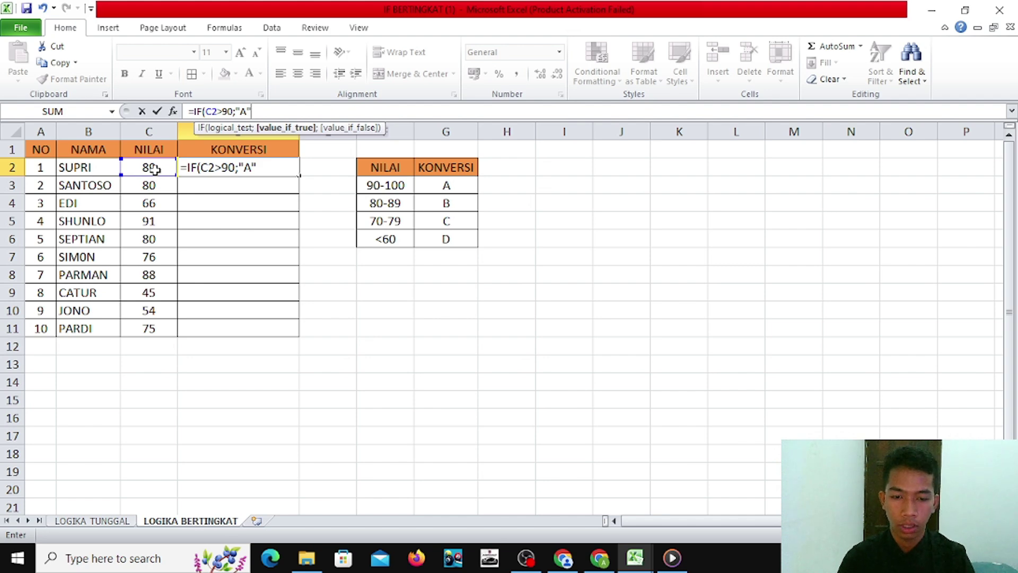
Nest a second IF as the false value in the D2 formula, testing C2>=80 and returning "B" when true
text(;IF)
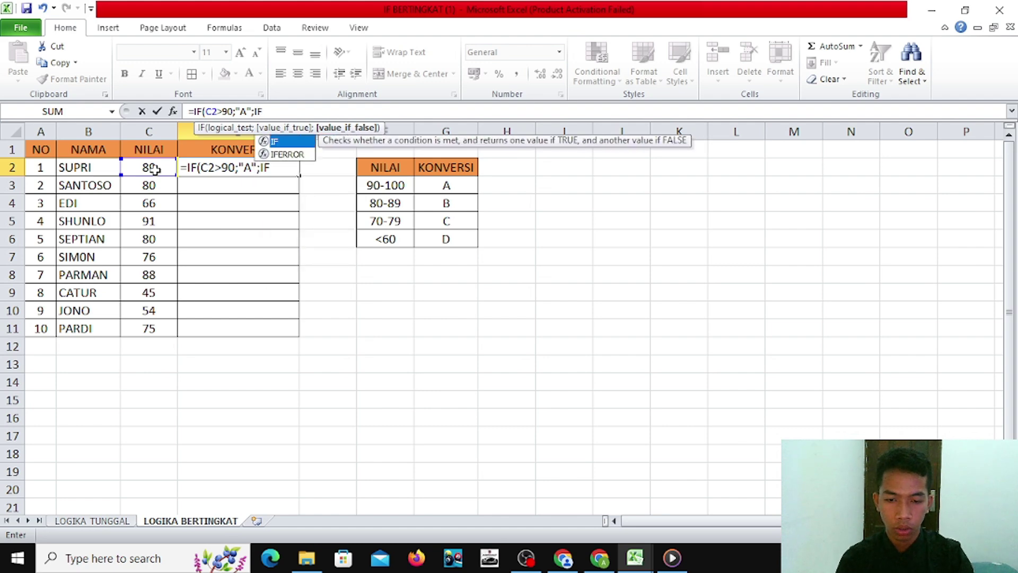
text(()
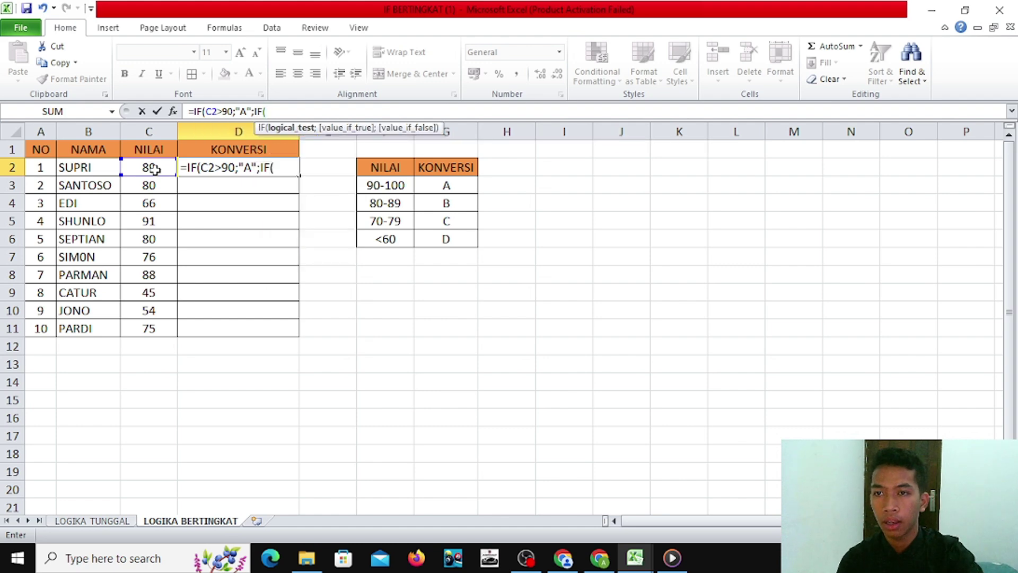
click(153, 169)
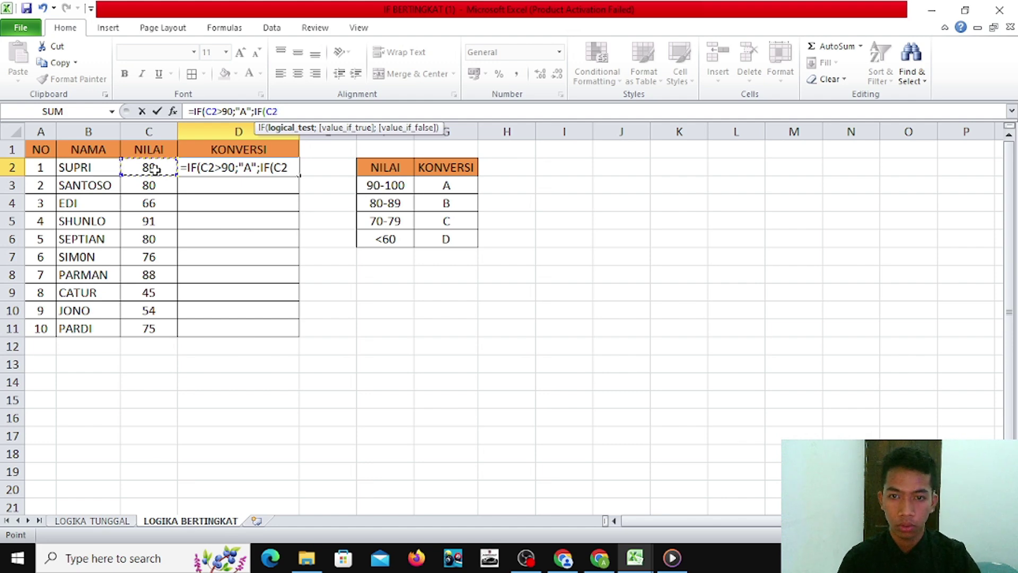
text(>)
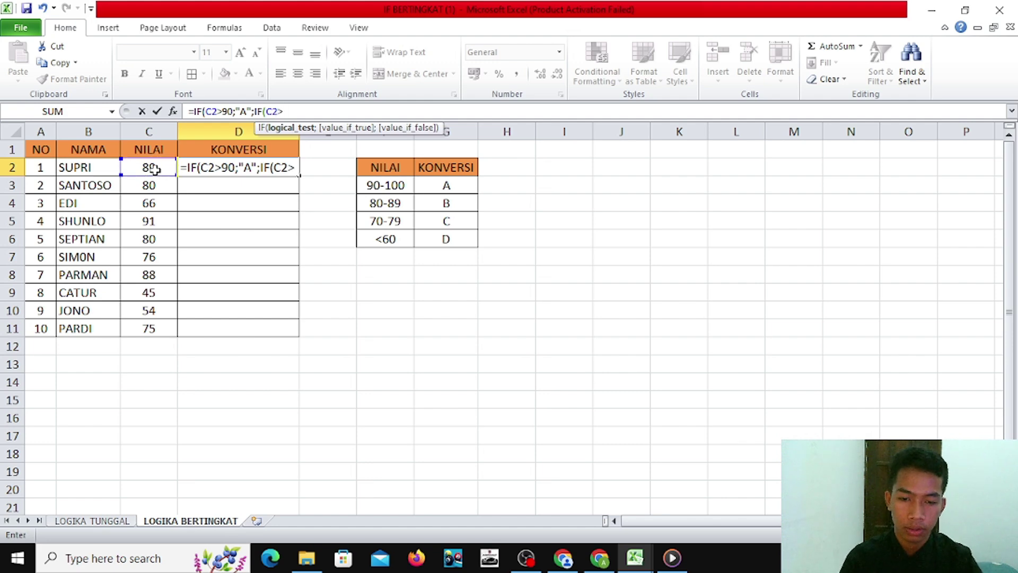
text(=)
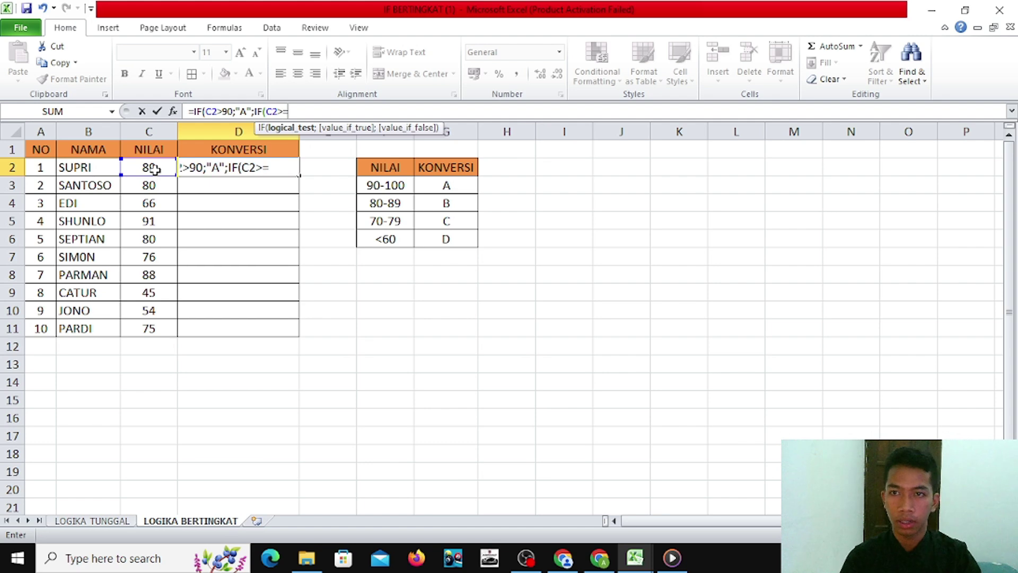
text(8)
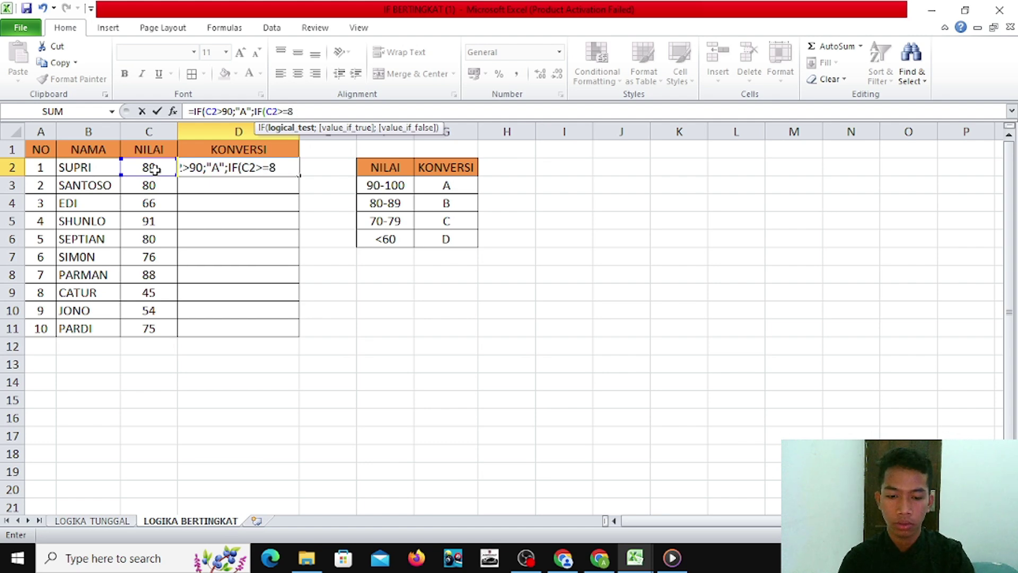
text(0)
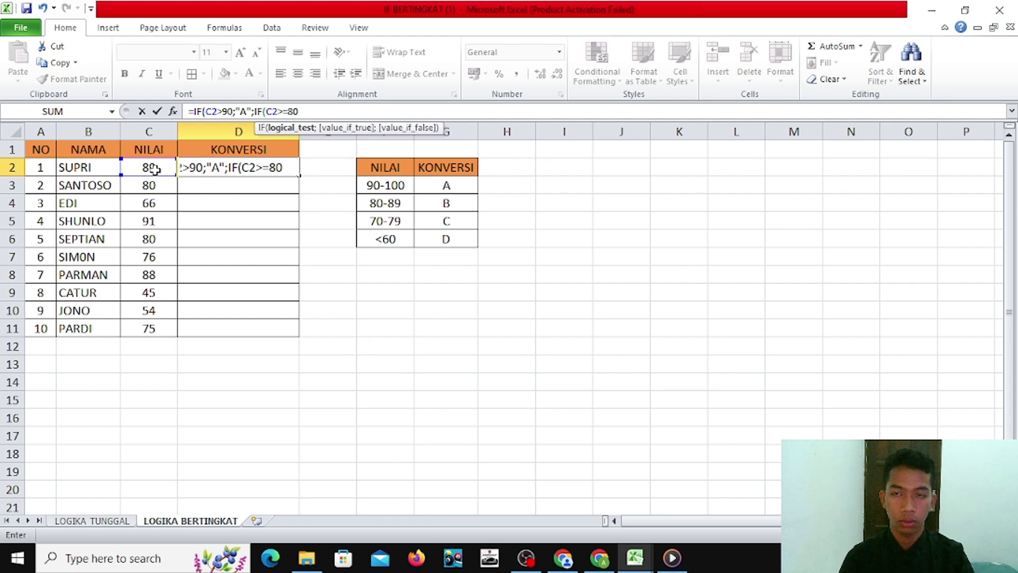
text(;)
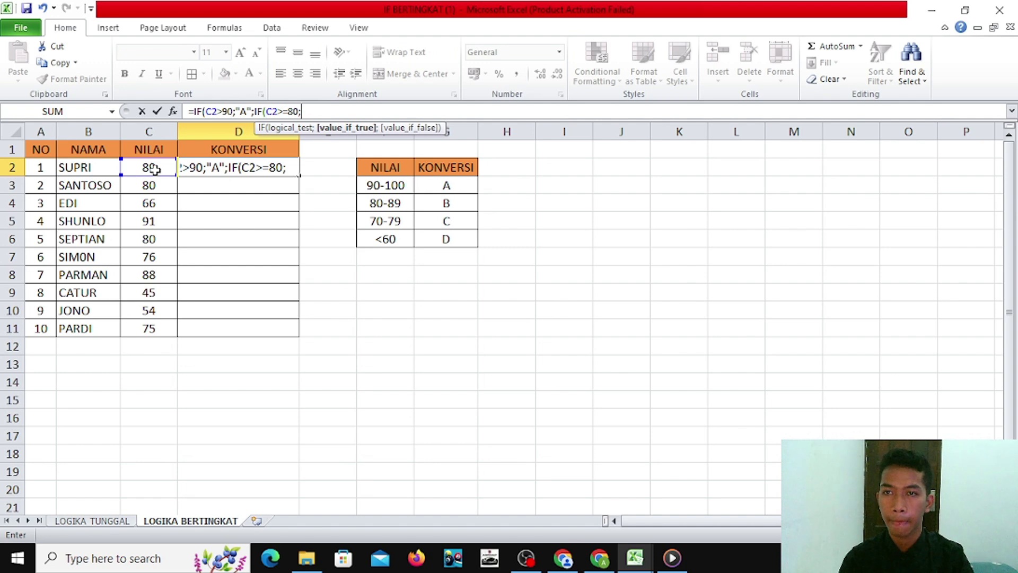
text(")
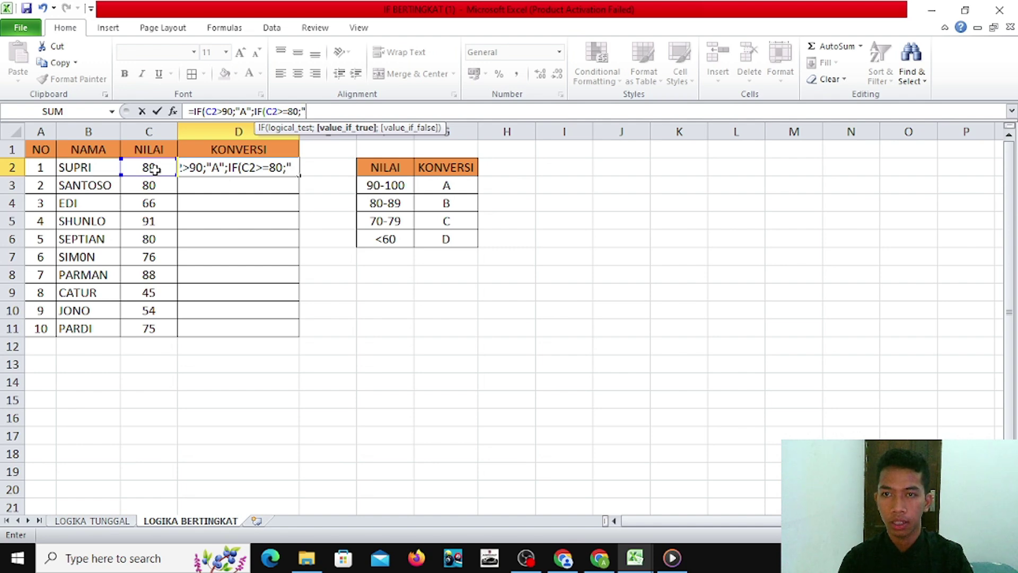
text(B)
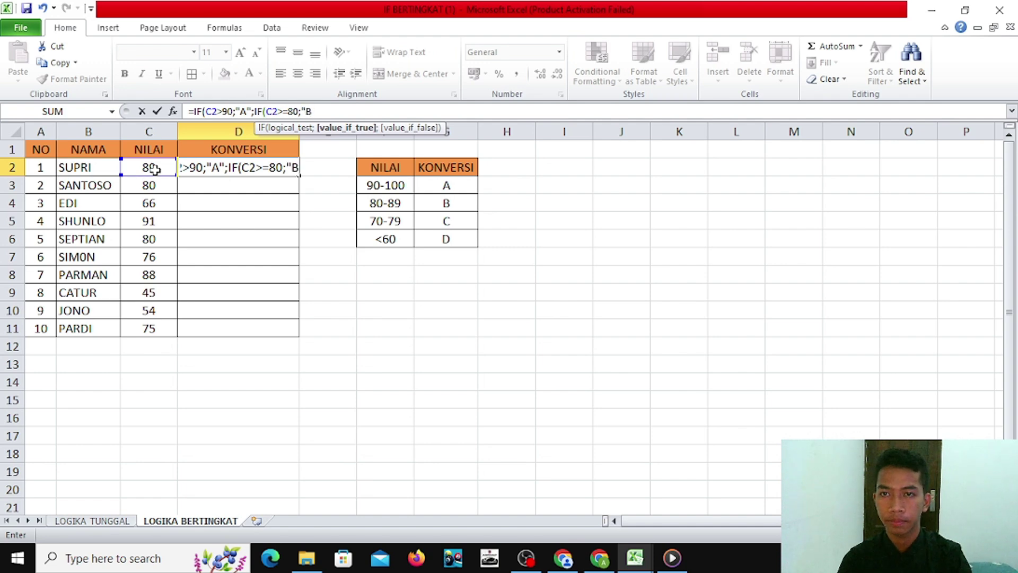
text(")
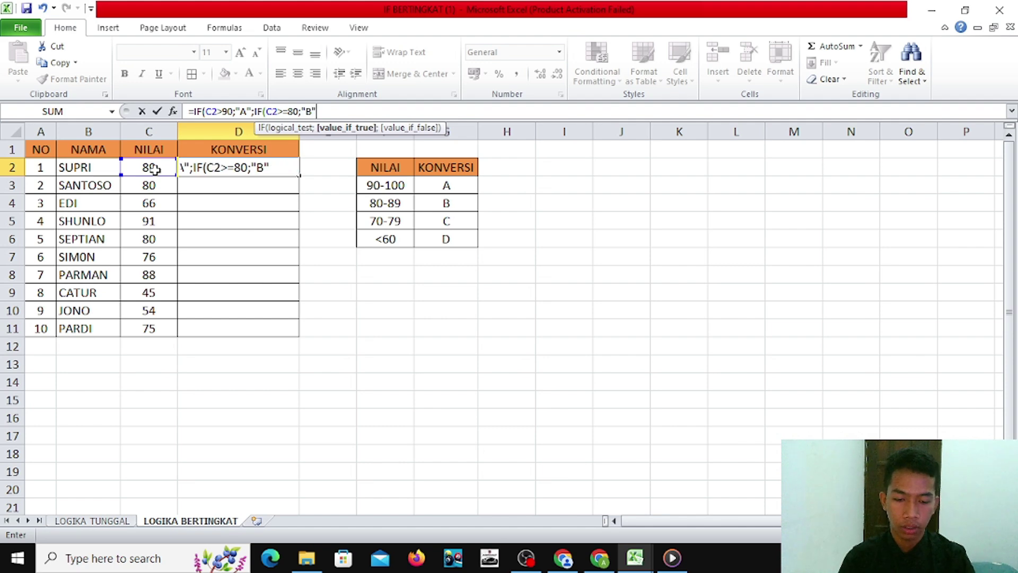
Nest a third IF as the next false value in the D2 formula, testing C2>=70 and returning "C" when true
text(;)
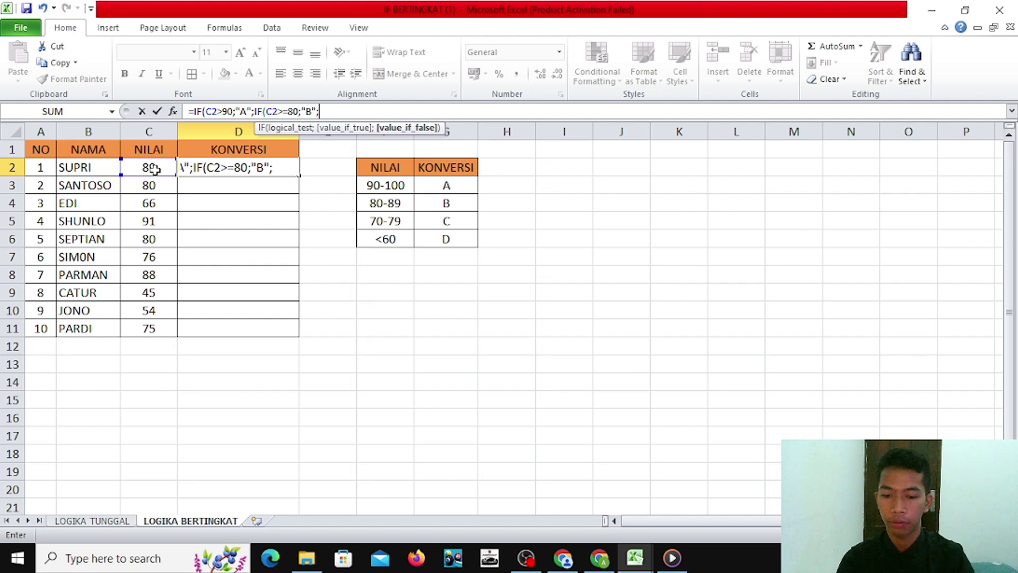
text(IF)
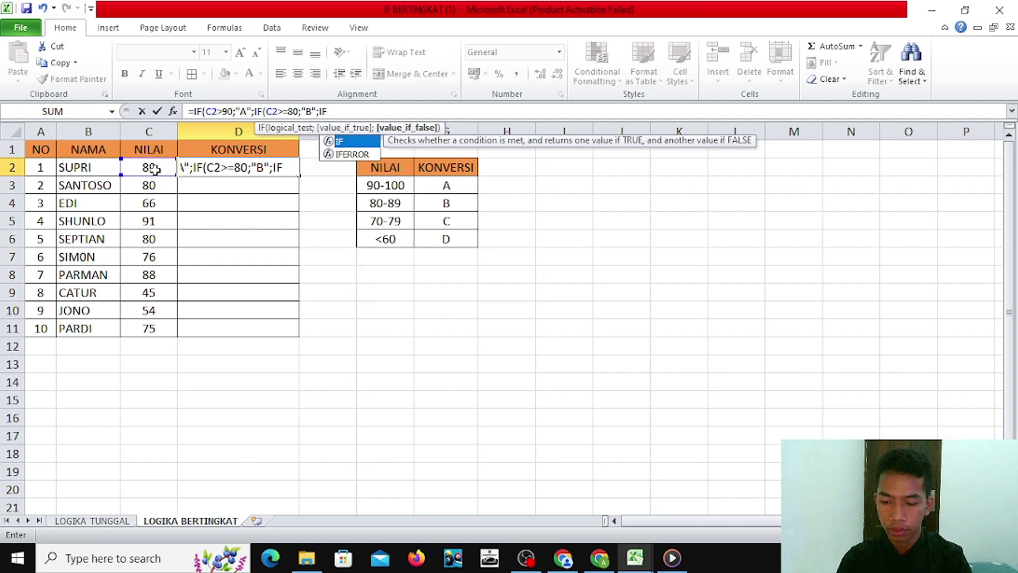
text(()
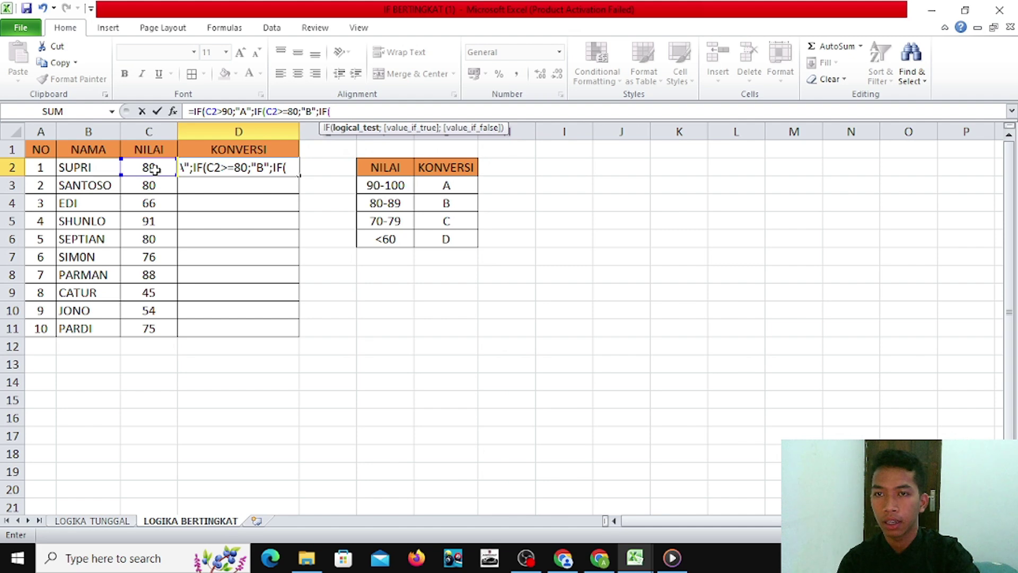
click(152, 169)
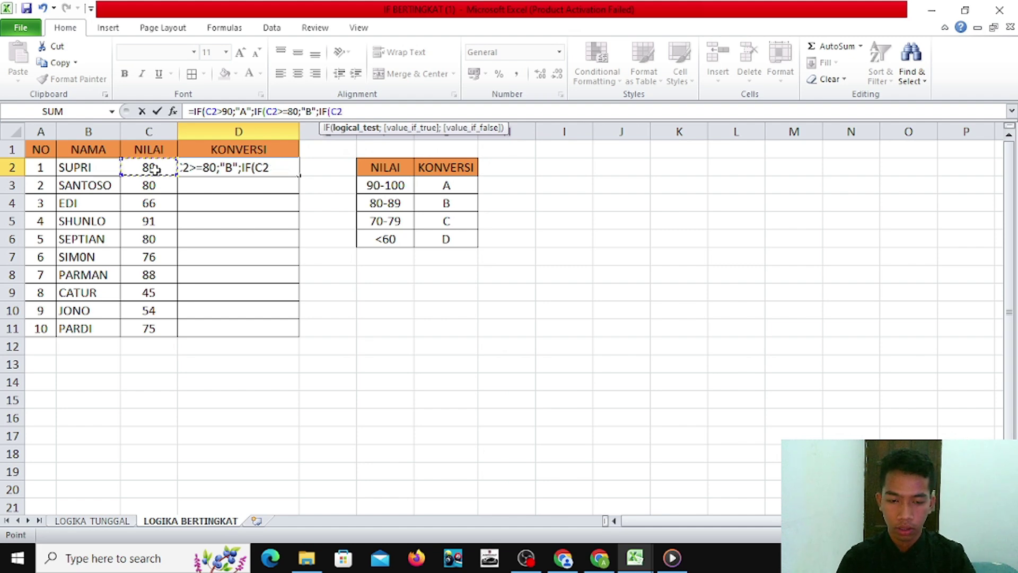
text(>)
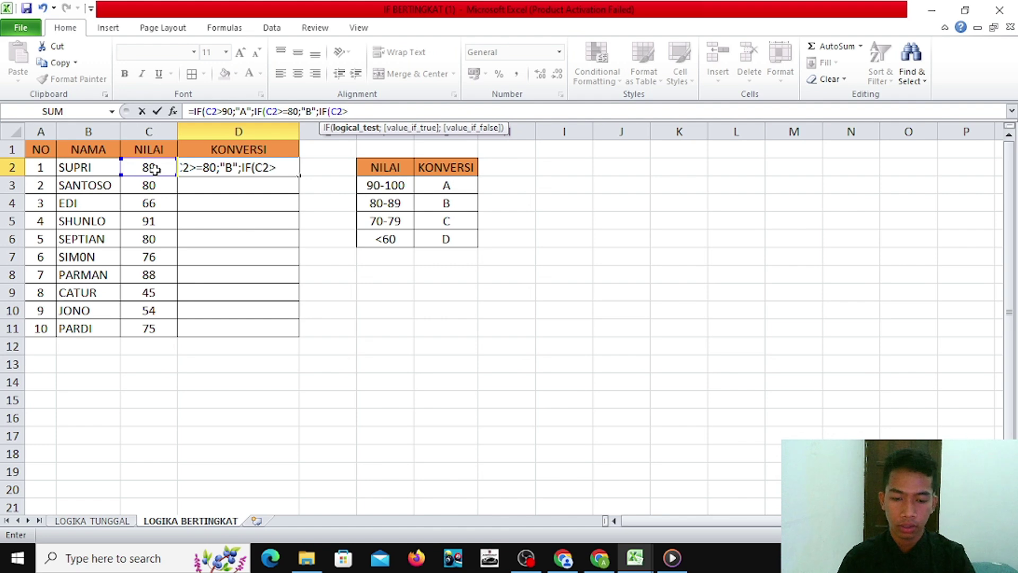
text(=)
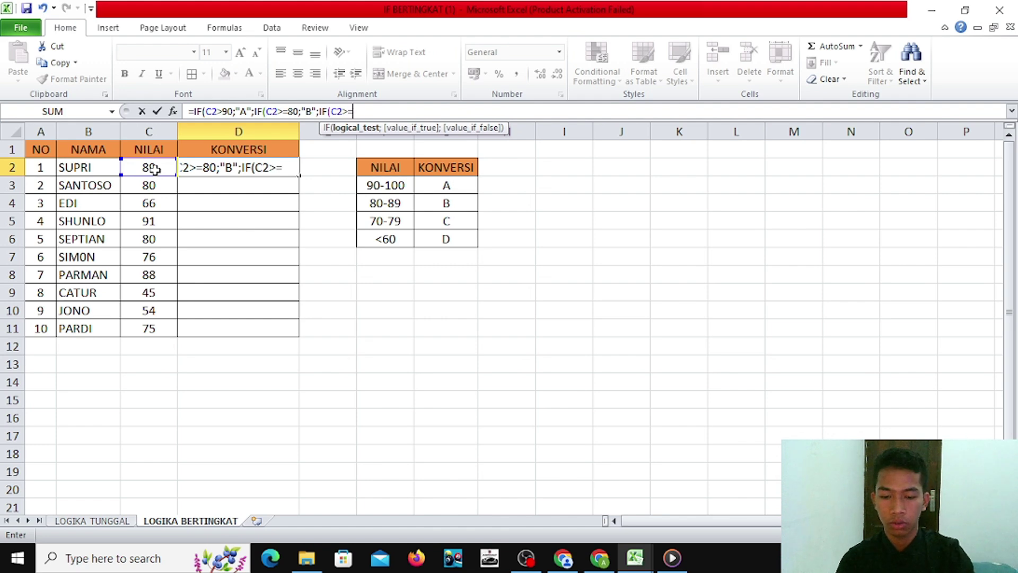
text(70)
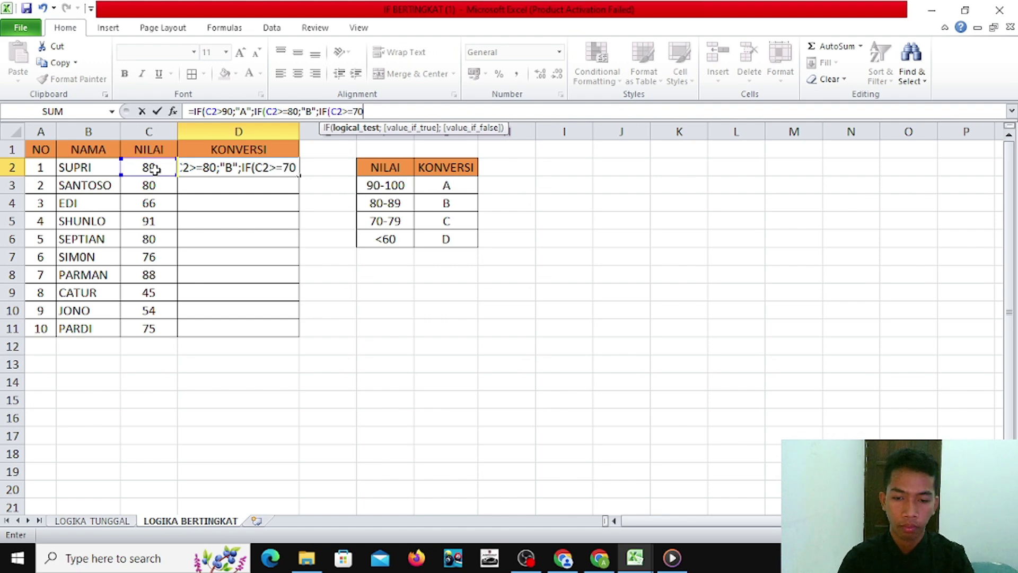
text(;)
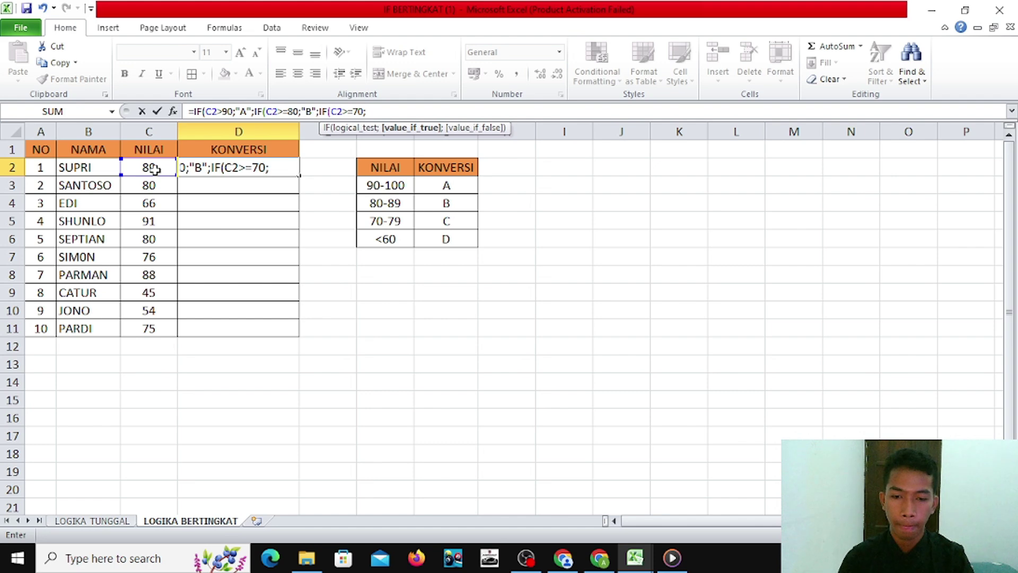
text(")
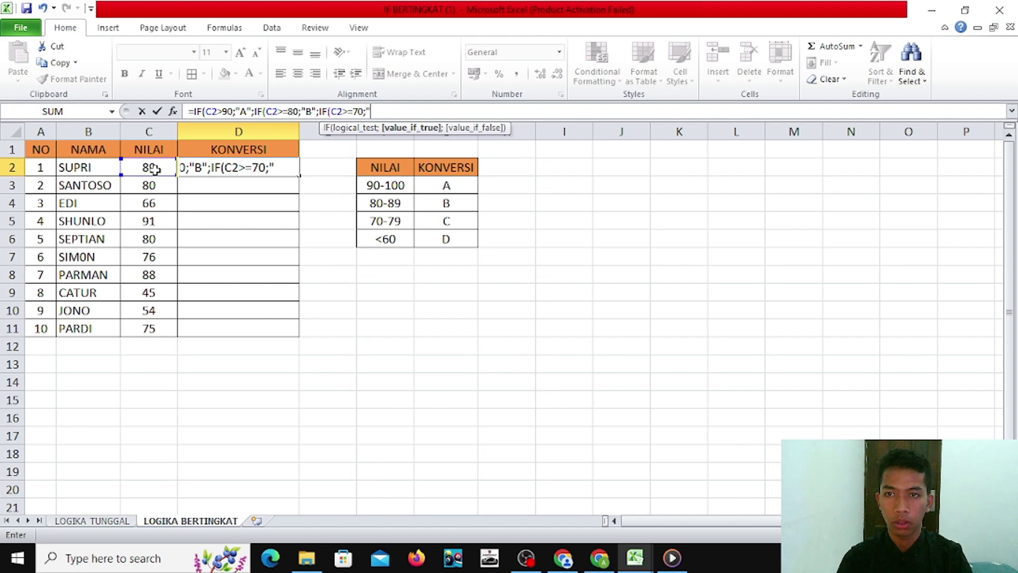
text(C)
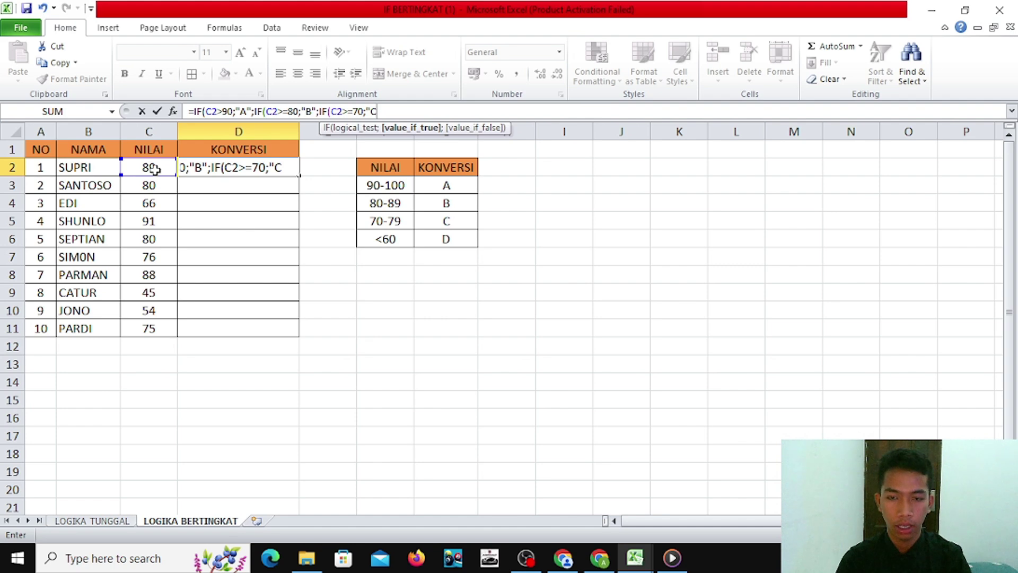
text(")
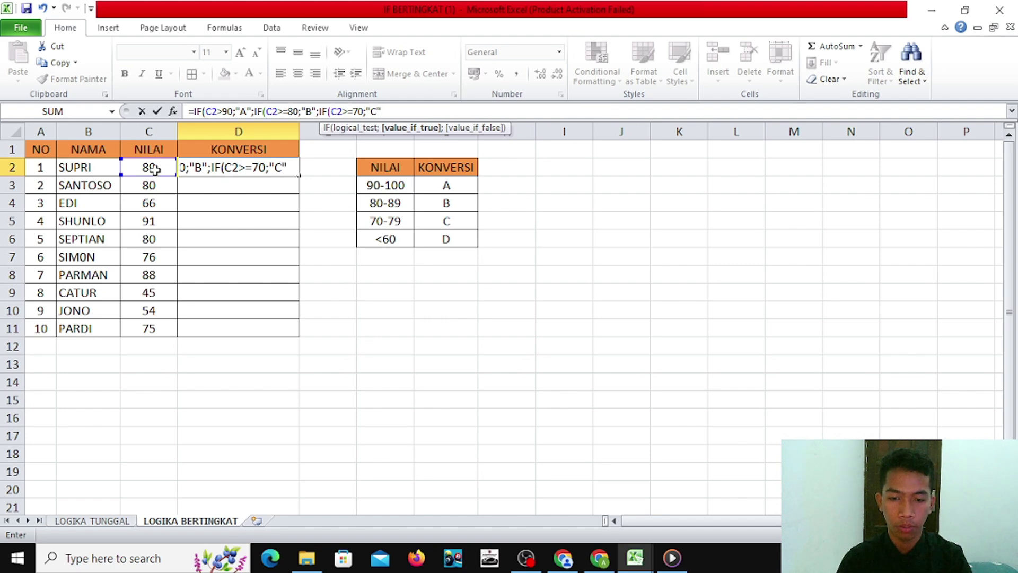
Nest a last IF testing C2>=0 that returns "D", and close all four parentheses to enter the D2 formula
text(;IF)
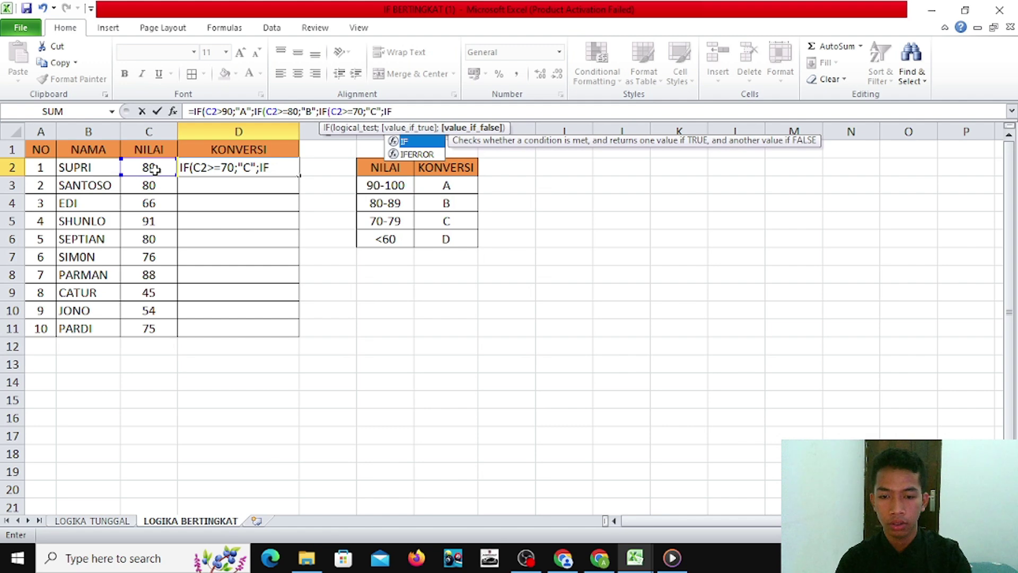
text(()
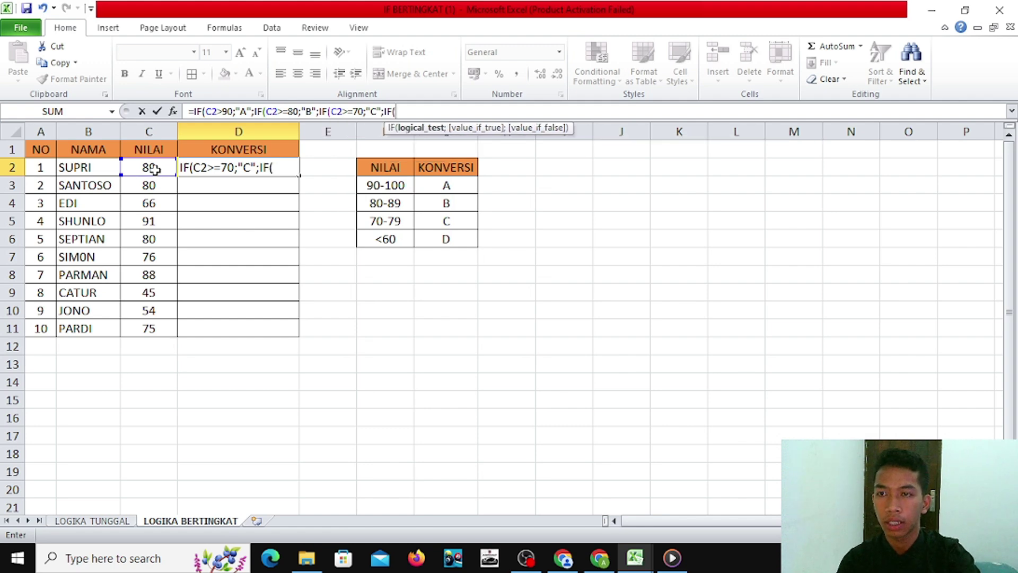
click(153, 169)
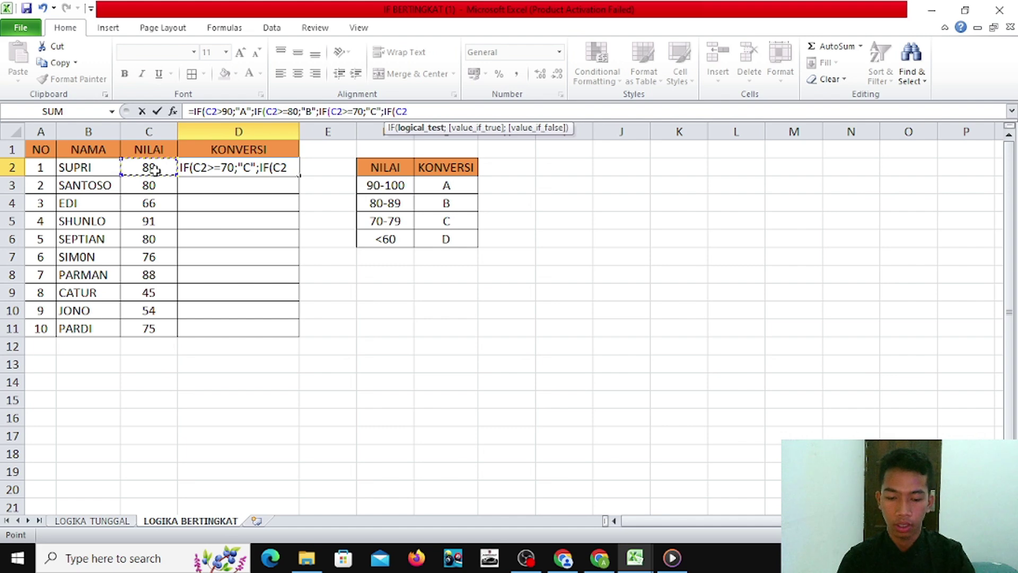
text(>)
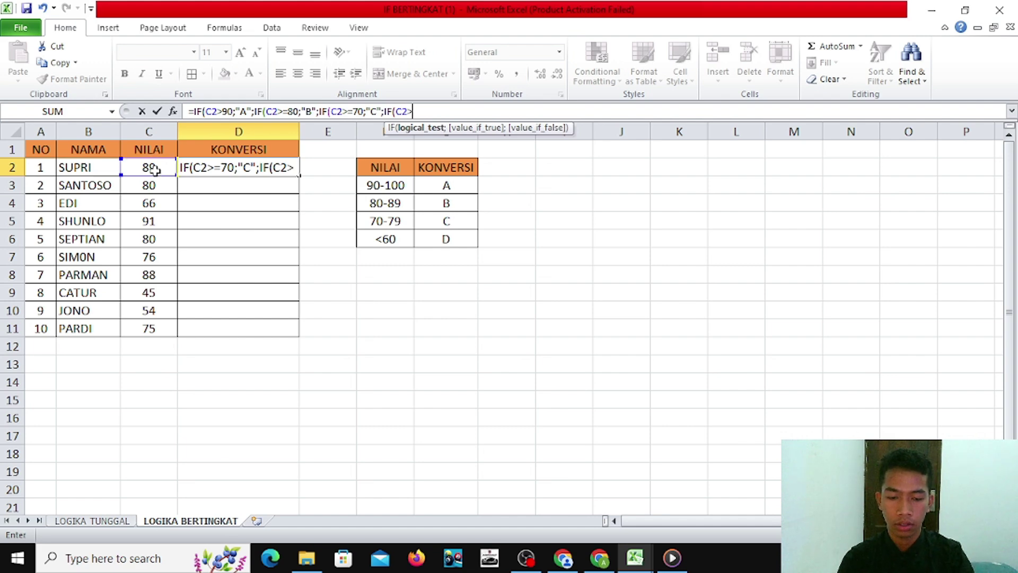
text(=)
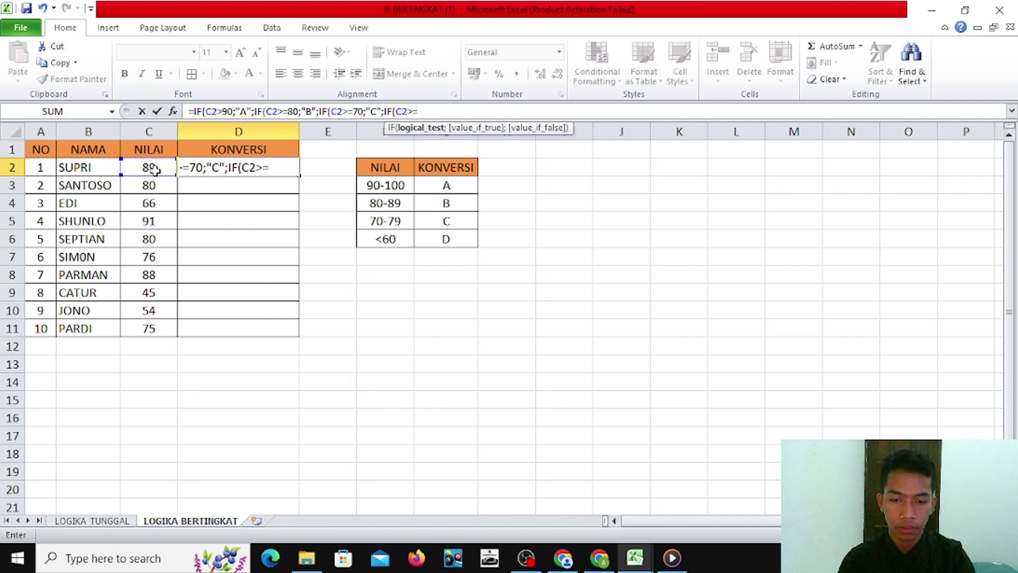
text(0:)
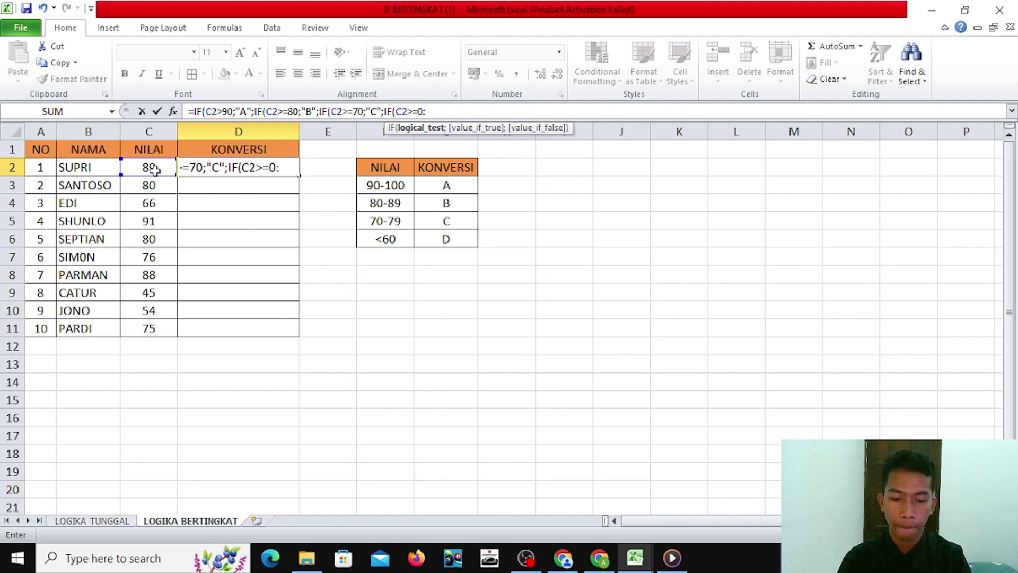
key(BackSpace)
text(;)
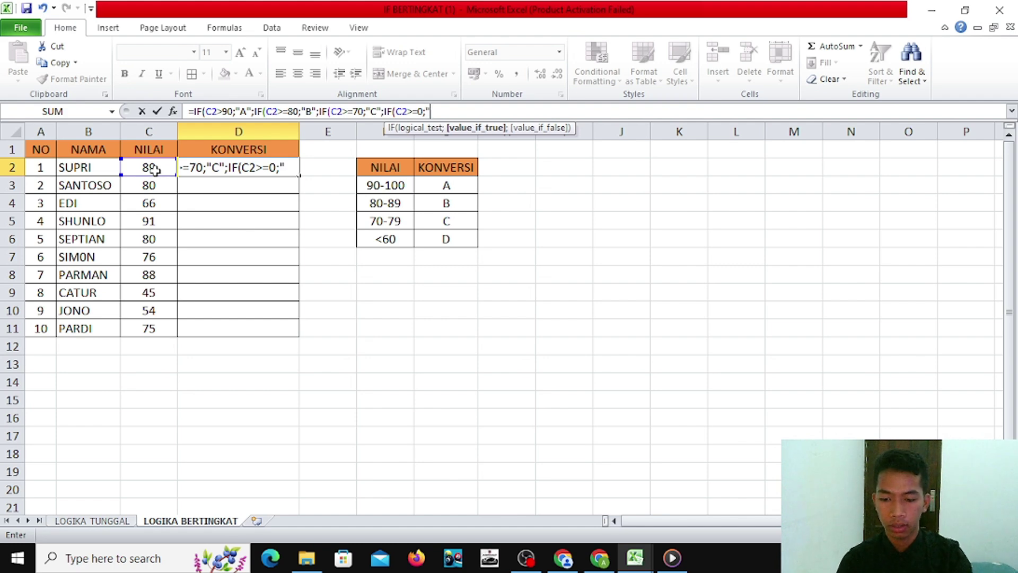
text("D)
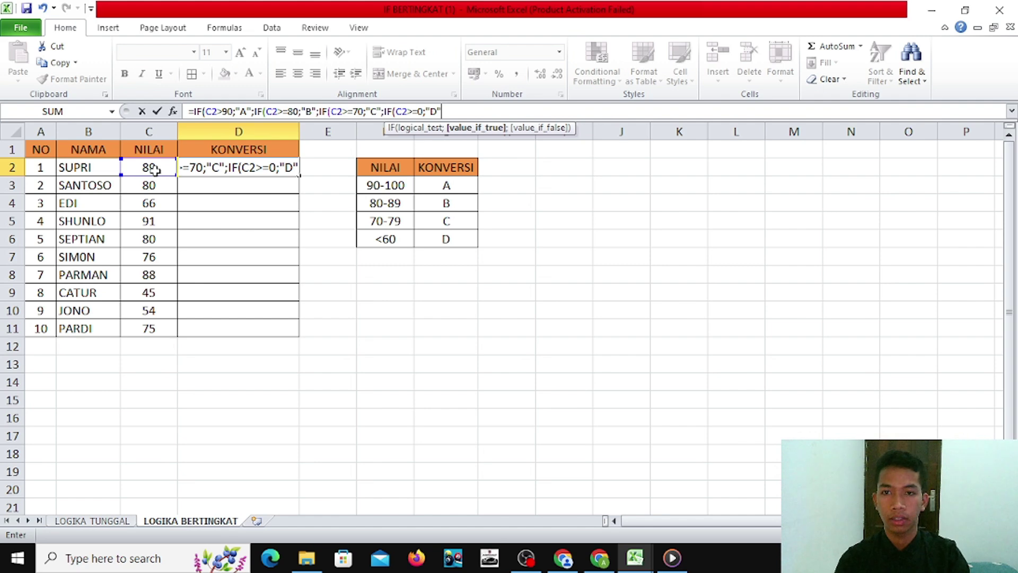
text()))))
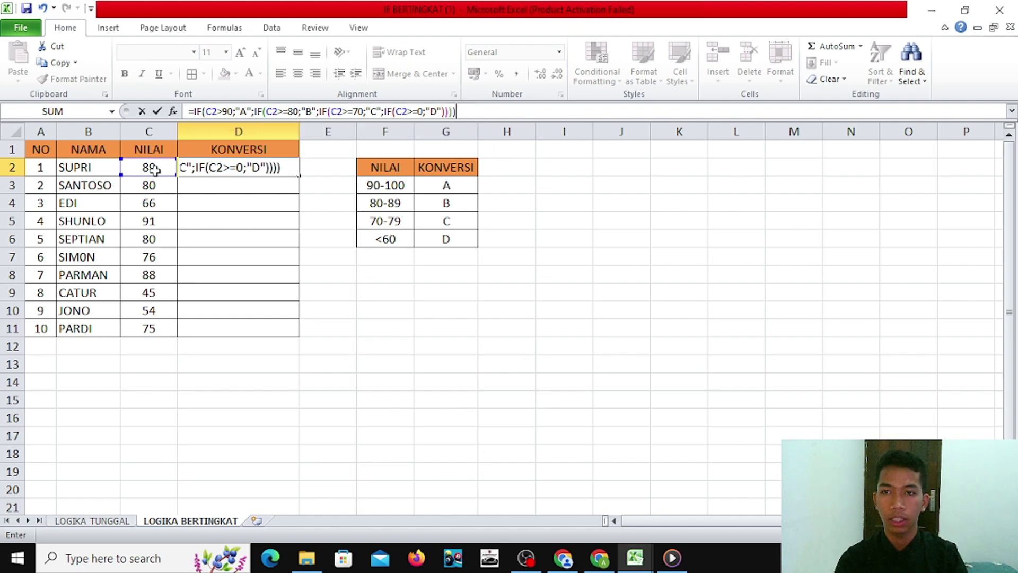
key(Return)
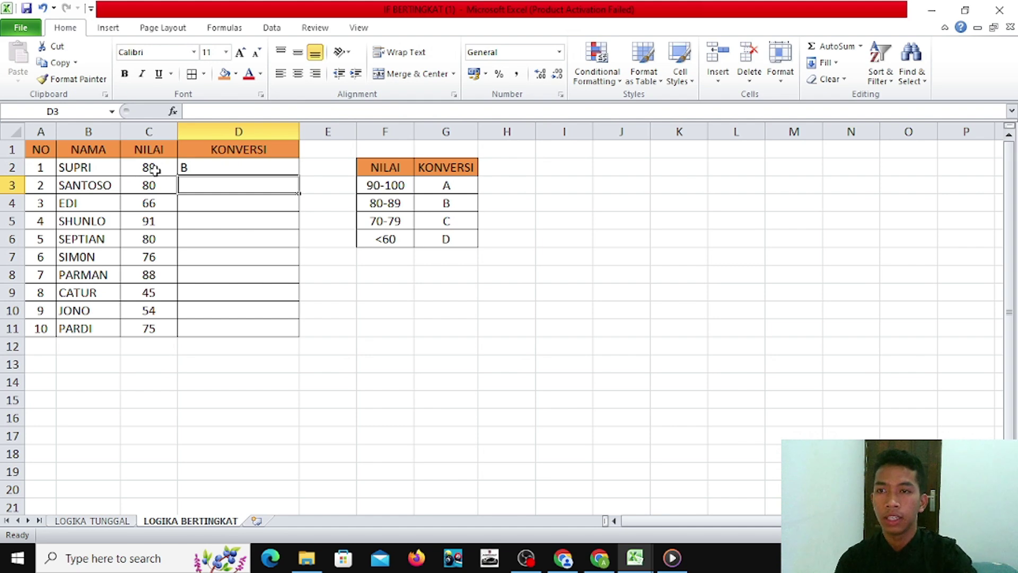
Fill the nested IF formula in D2 down the KONVERSI column to D11
click(228, 168)
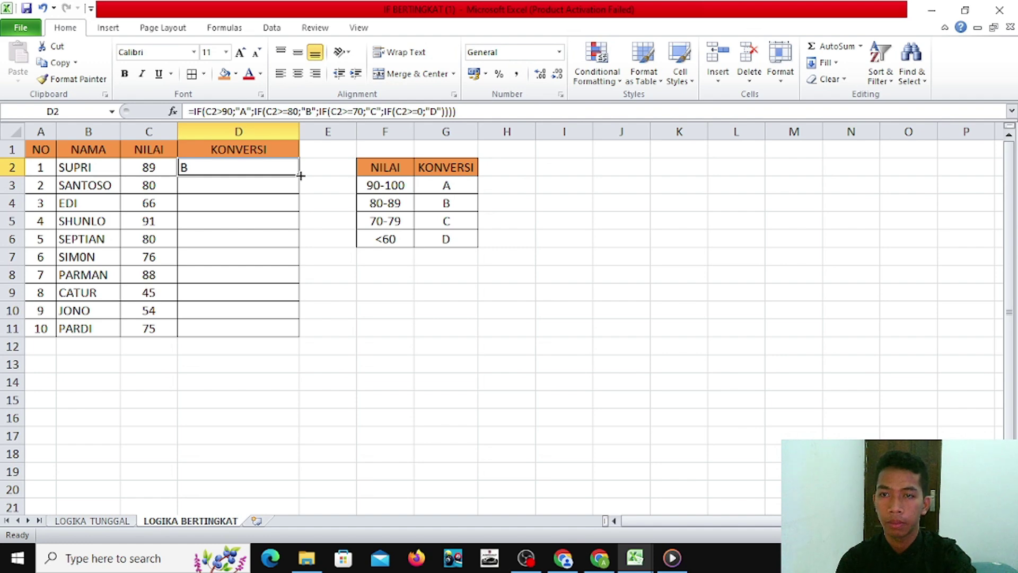
drag(298, 174, 291, 332)
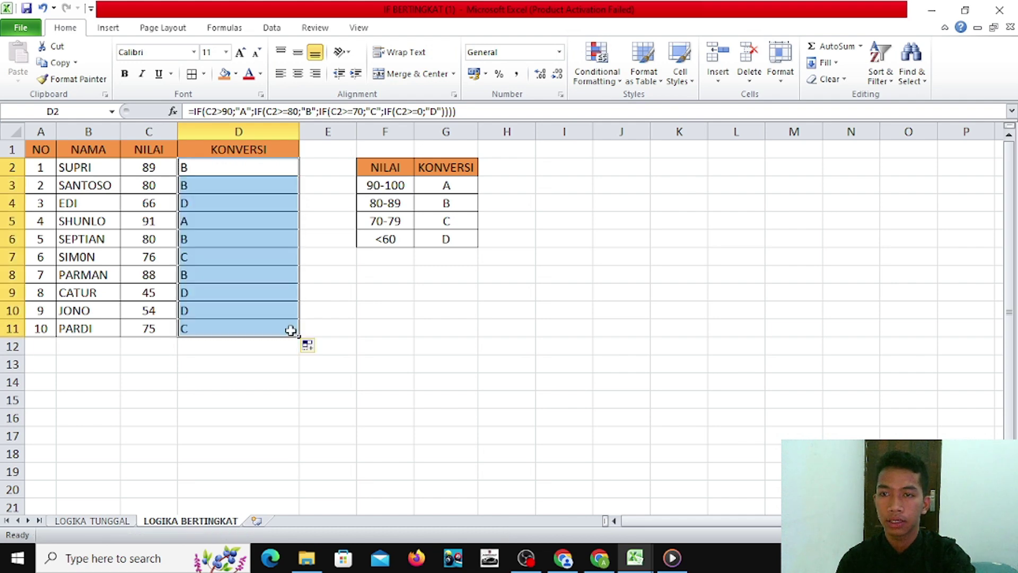
click(359, 318)
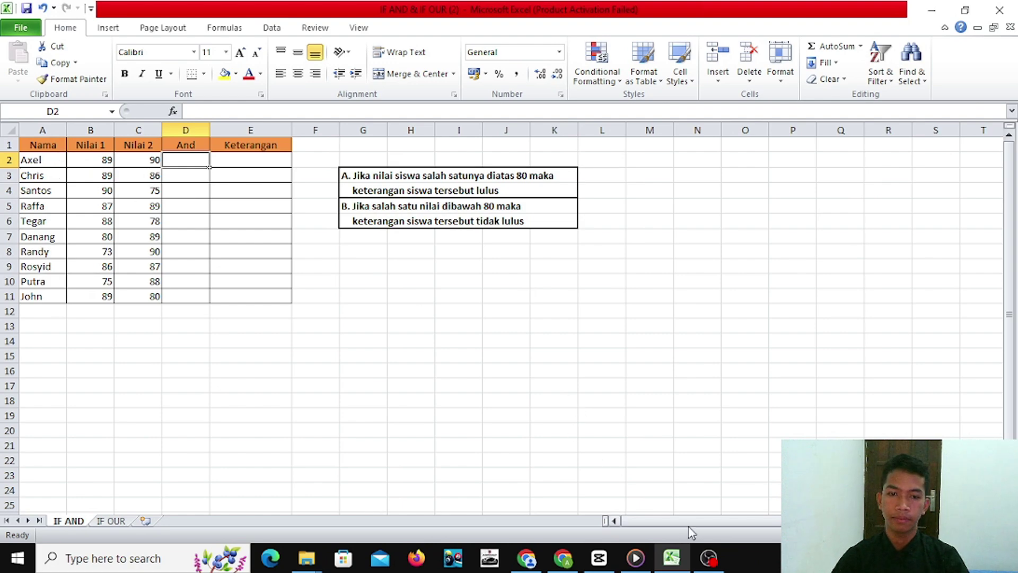
click(931, 10)
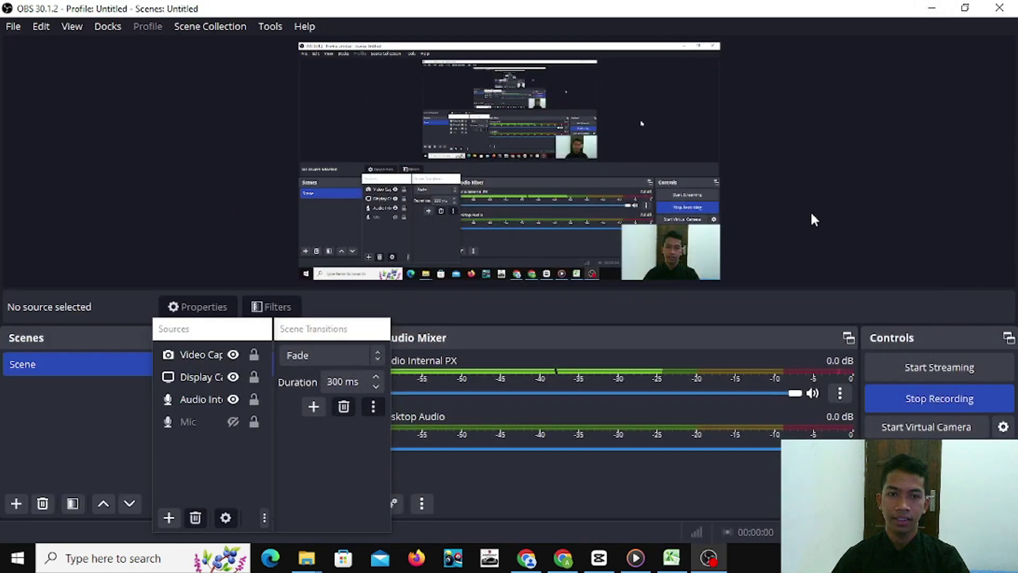
click(678, 566)
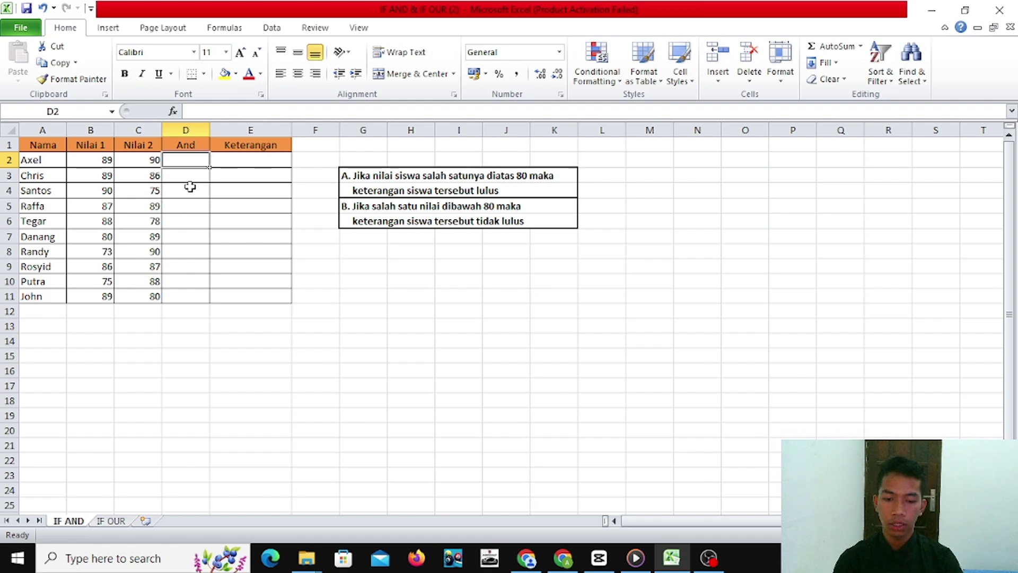
Enter the formula =AND(B2>80;C2>80) in cell D2 of the And column
text(=)
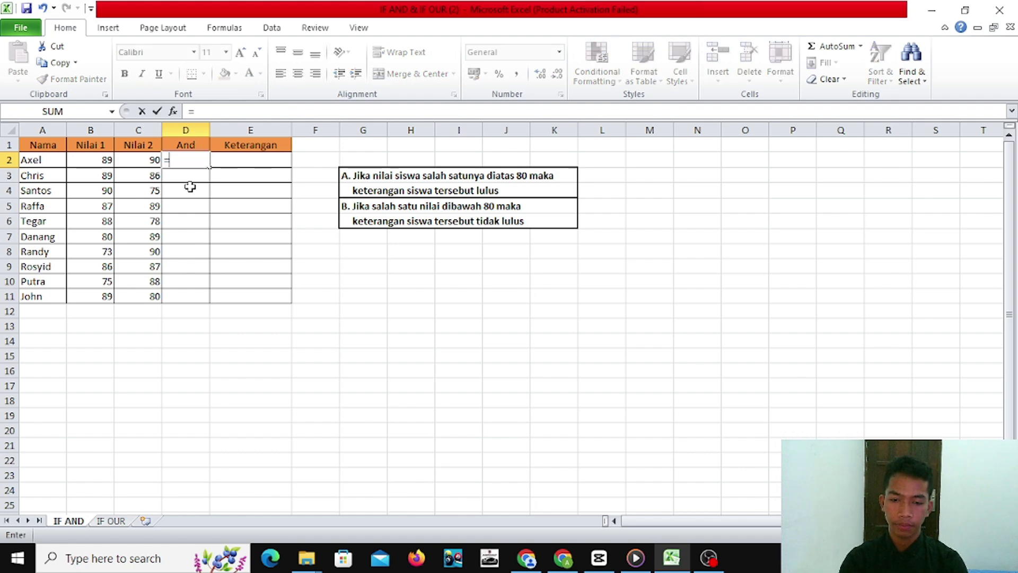
text(AND)
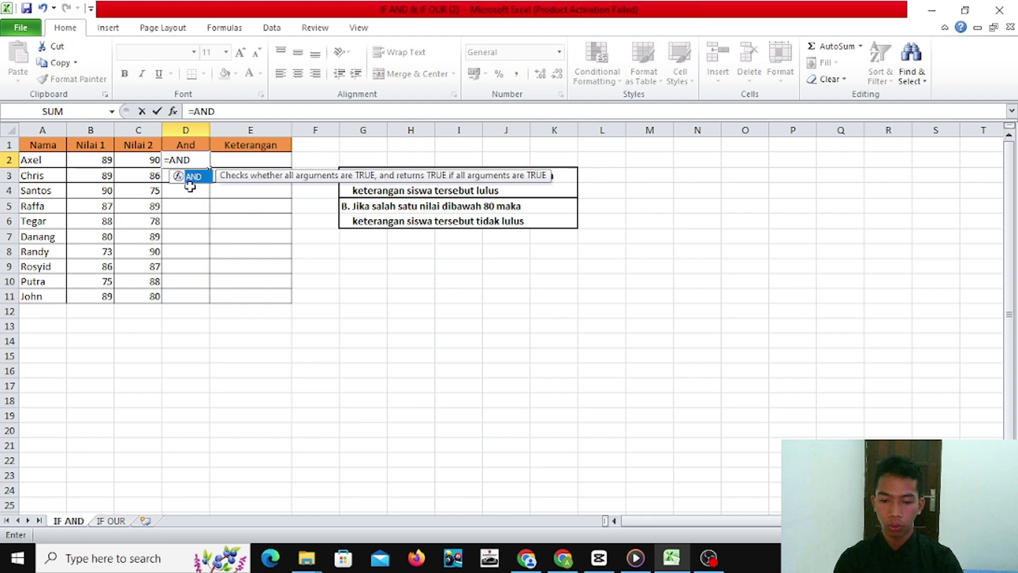
text(()
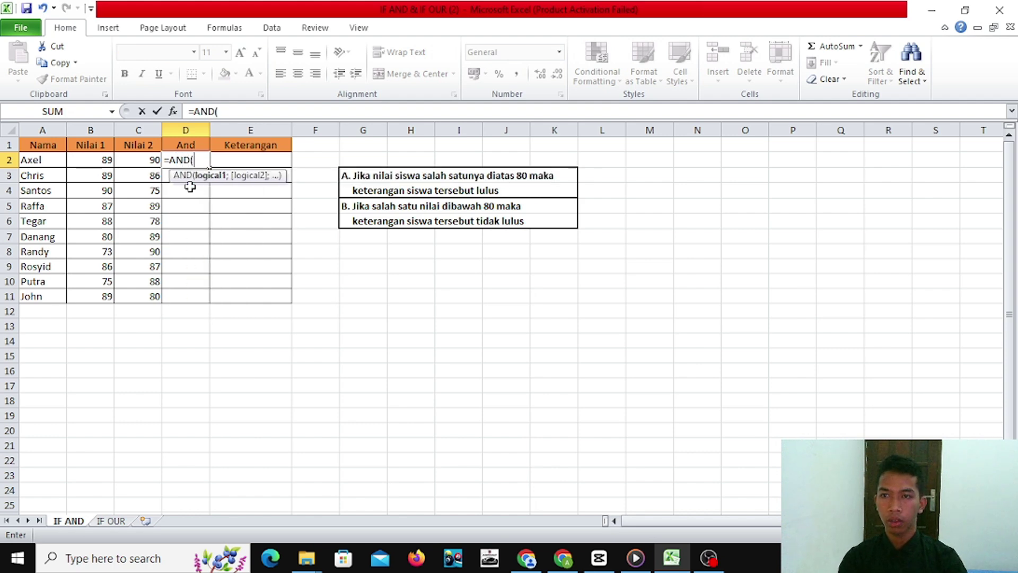
click(101, 165)
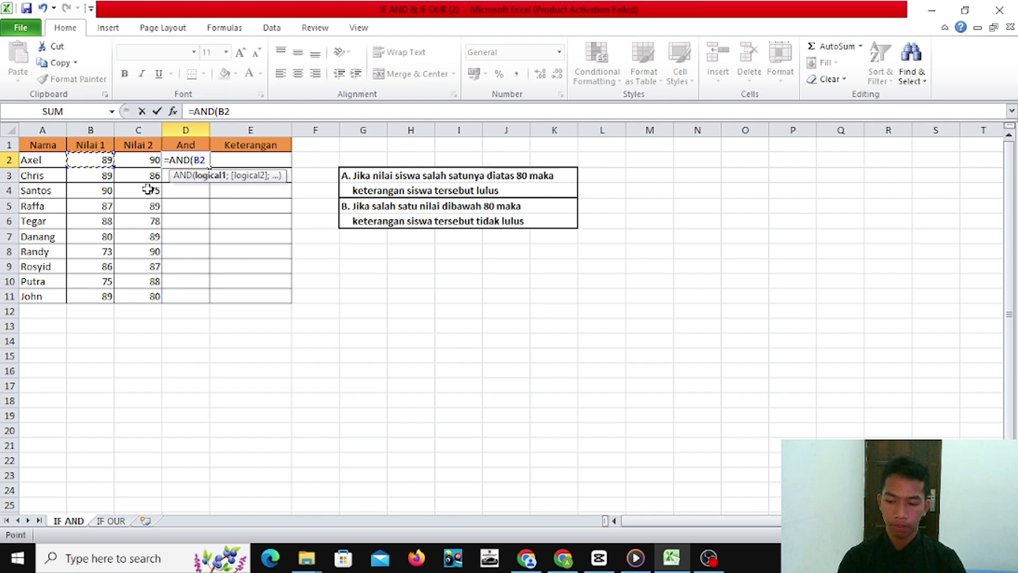
text(>)
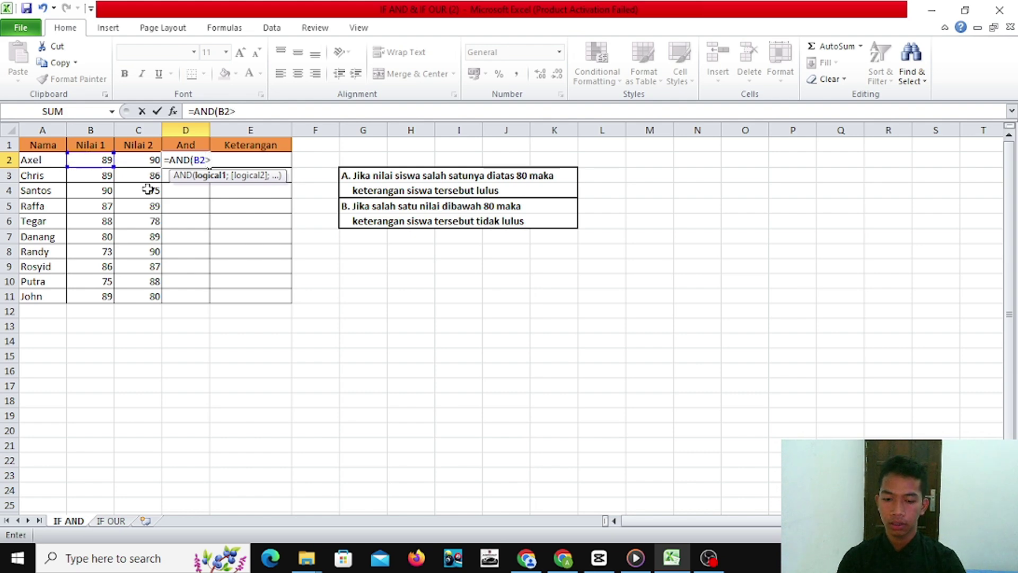
text(80)
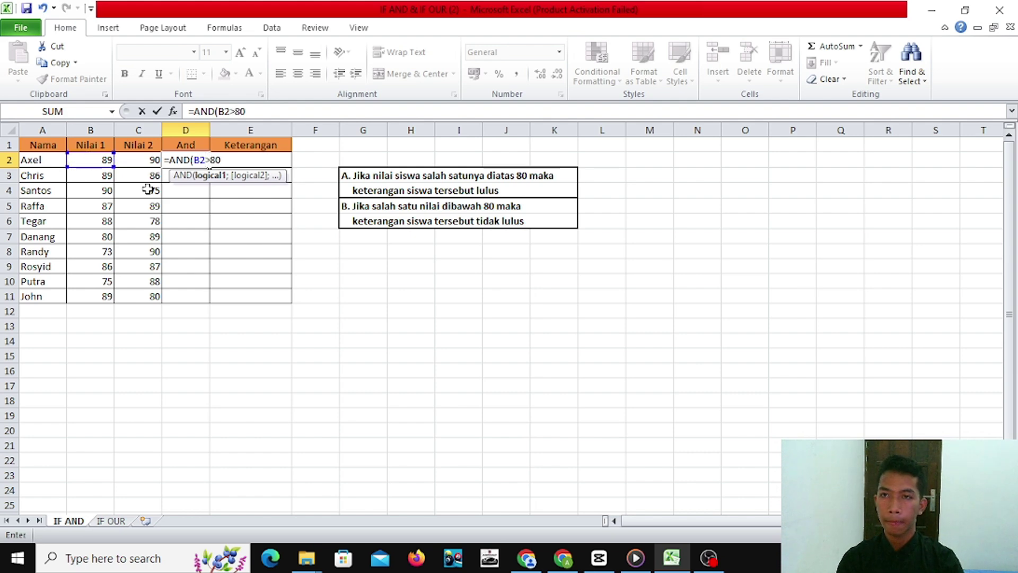
text(;)
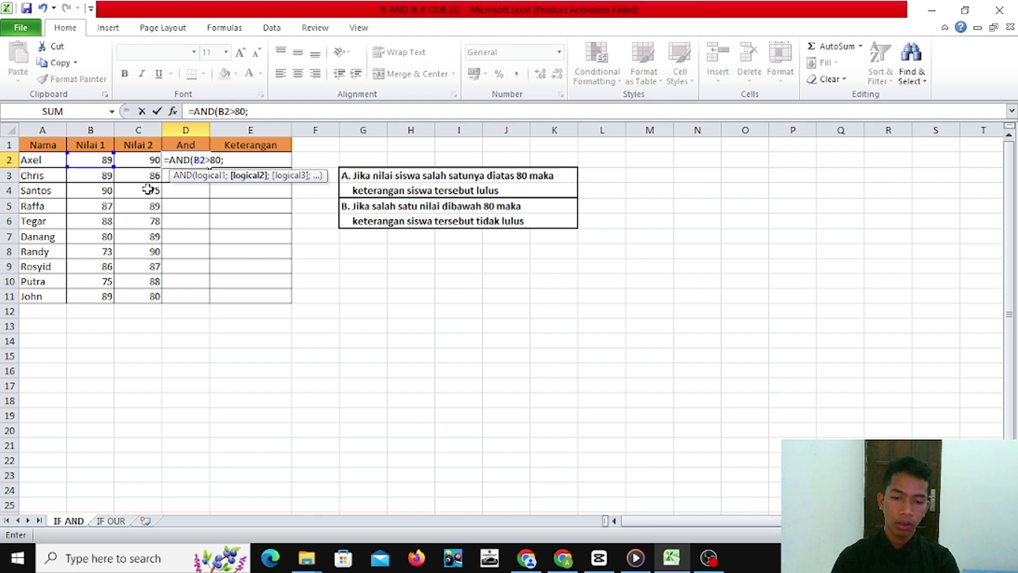
click(151, 158)
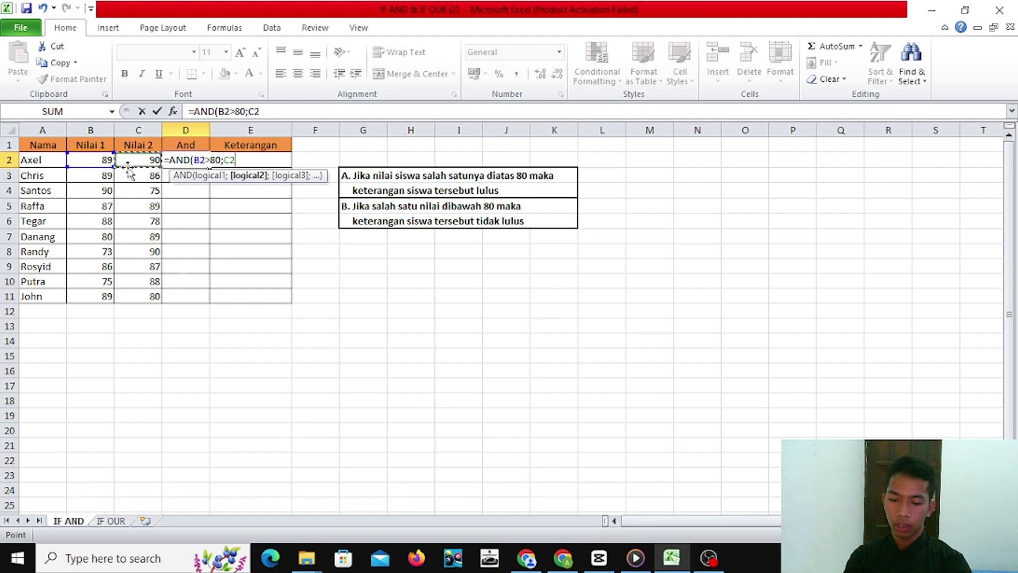
text(>)
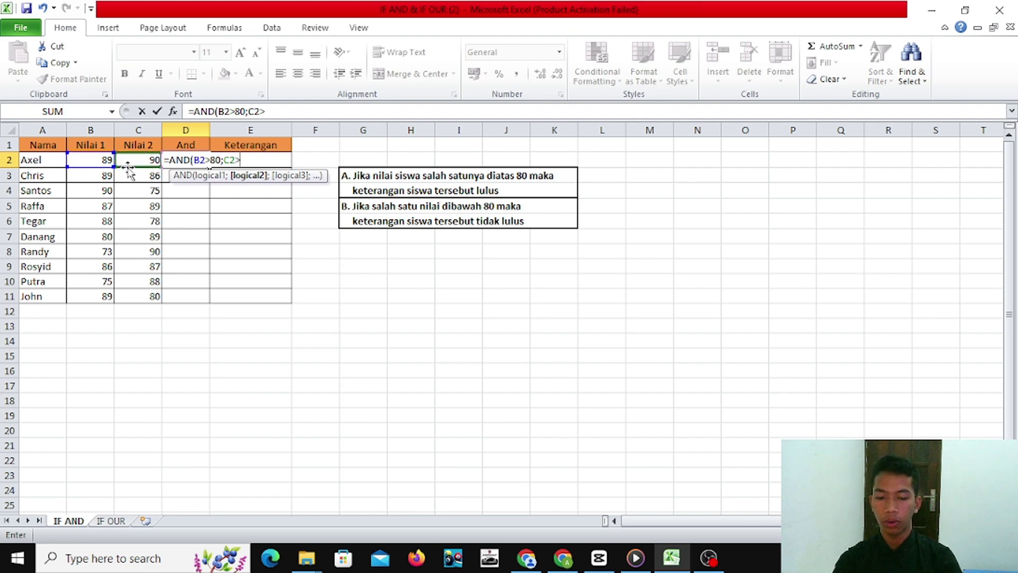
text(80)
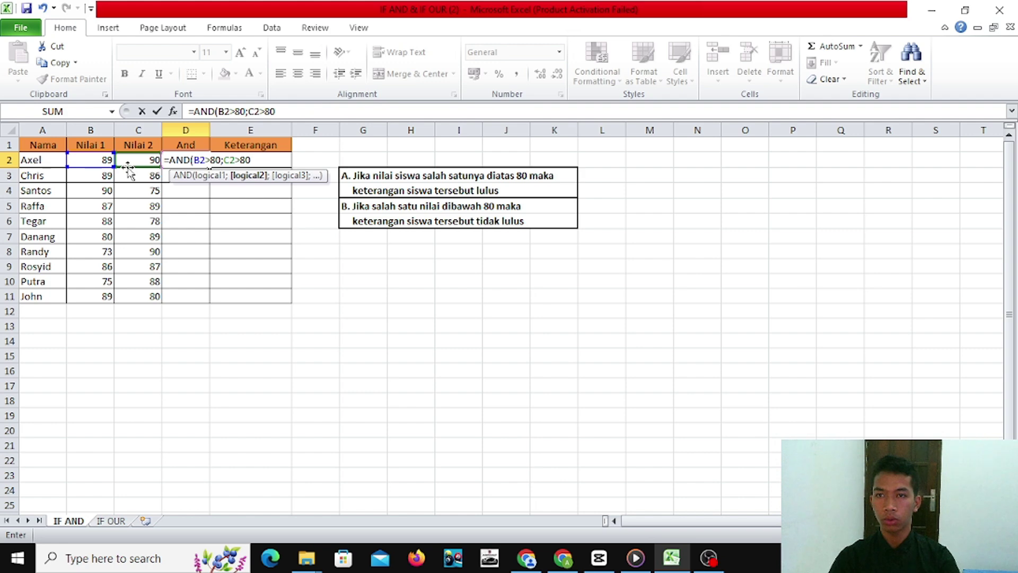
text())
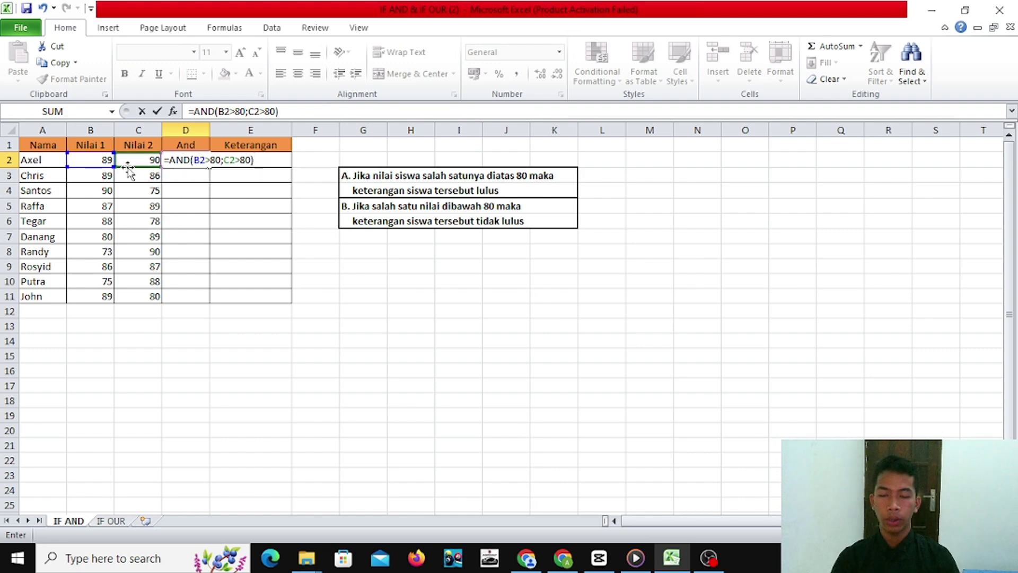
key(Return)
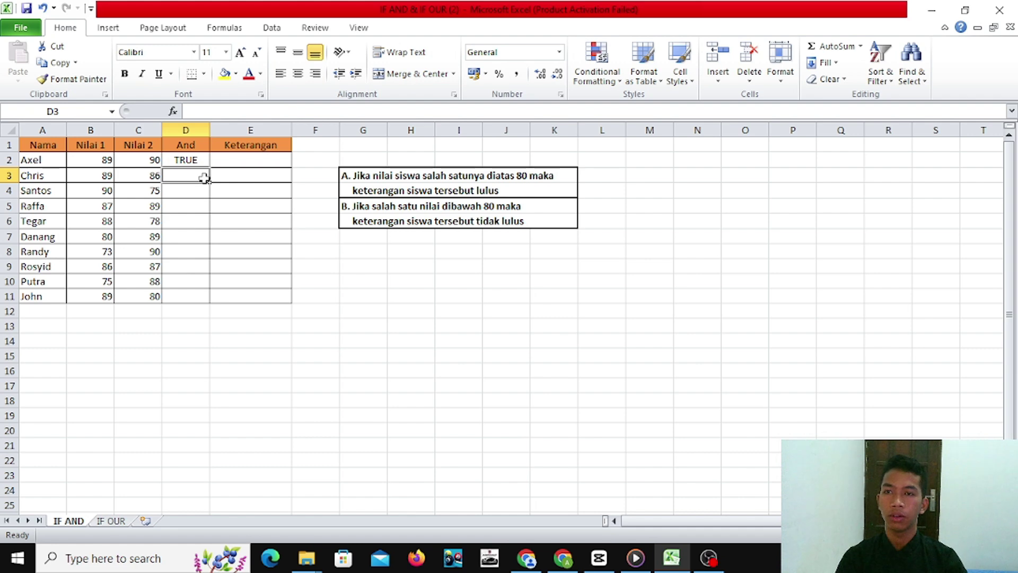
Fill the AND formula in D2 down the And column to D11
click(200, 158)
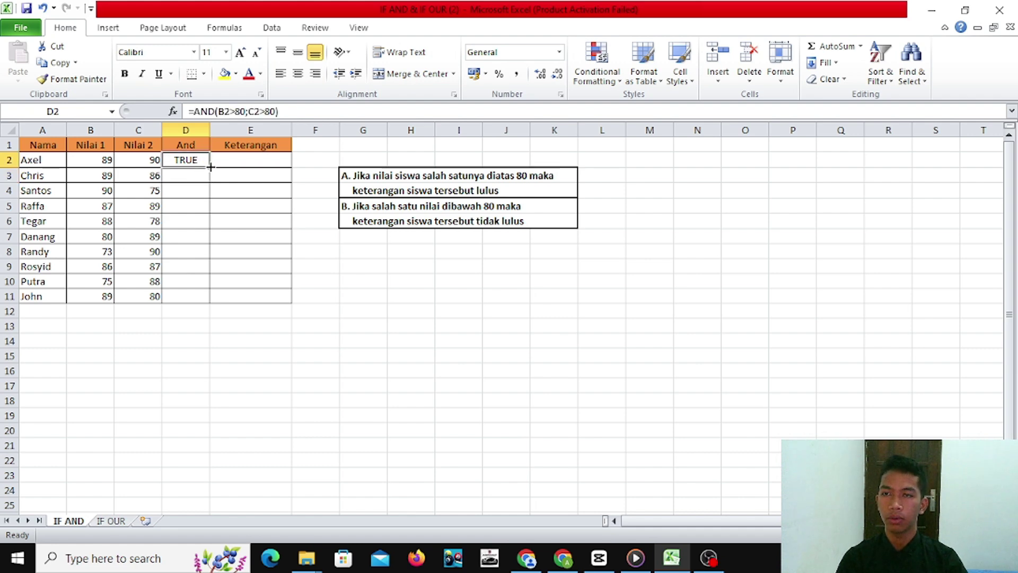
drag(211, 166, 218, 303)
click(151, 357)
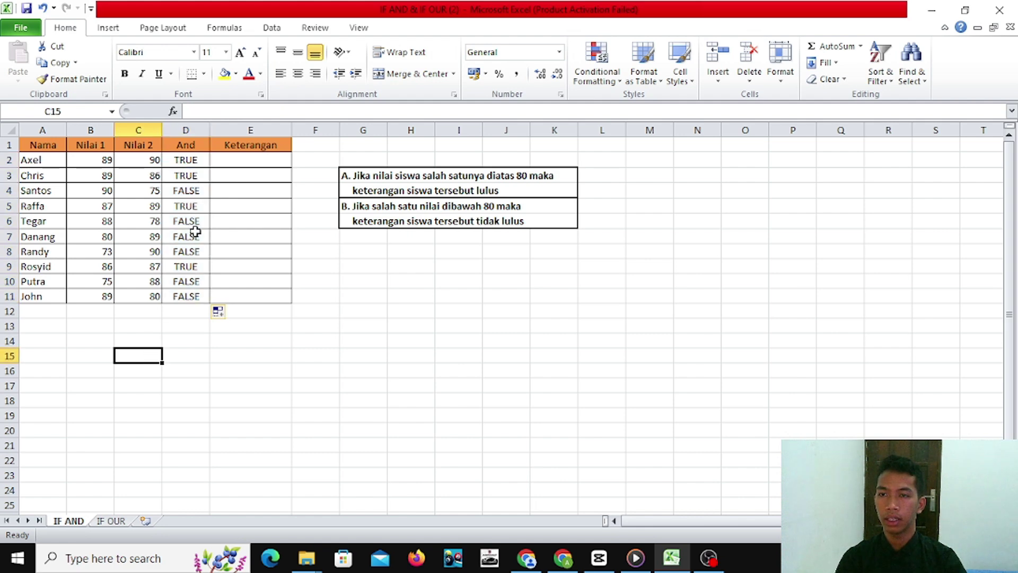
Begin an IF formula in E2 of the Keterangan column with the logical test D2=TRUE
click(251, 159)
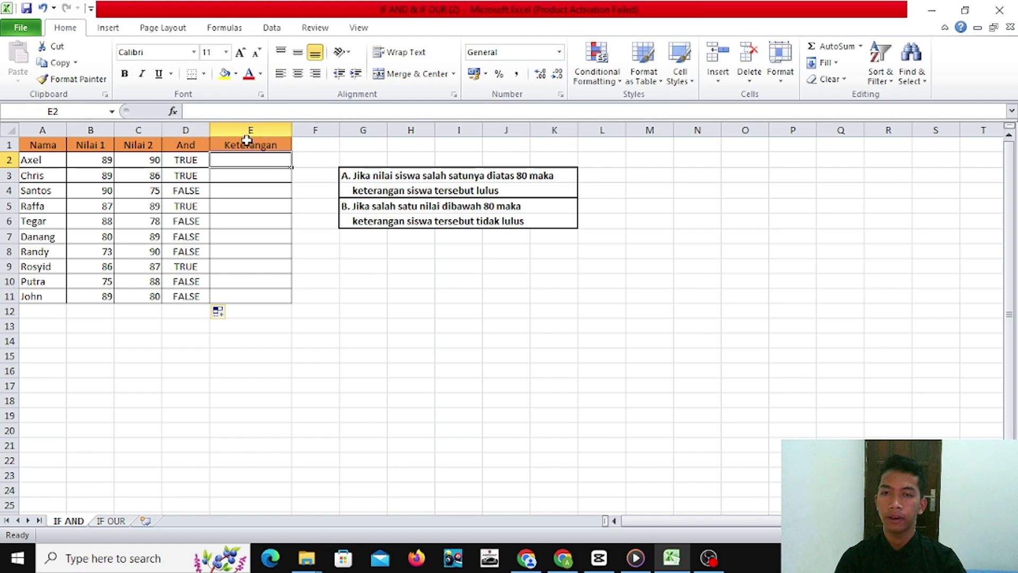
click(210, 113)
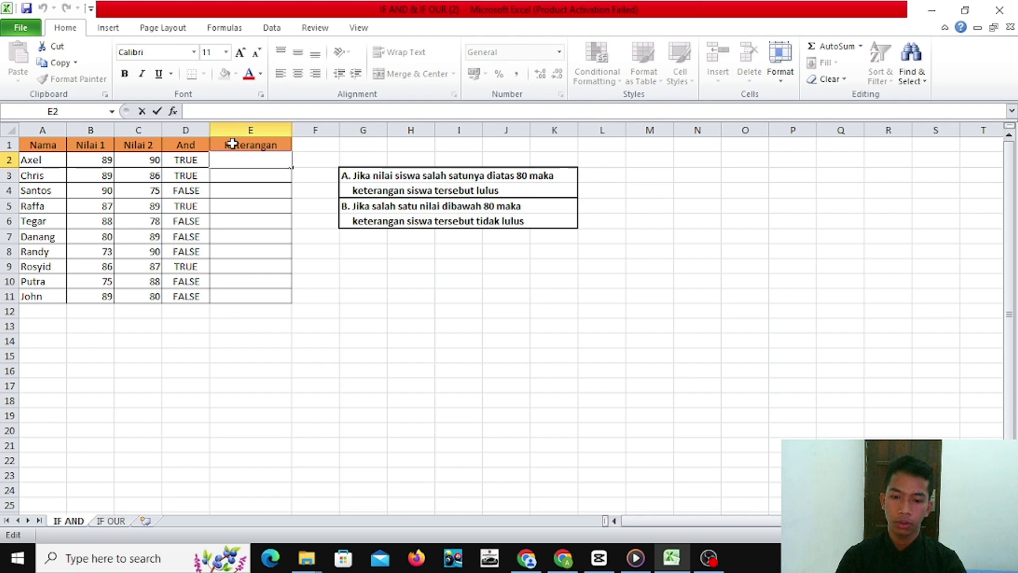
text(=)
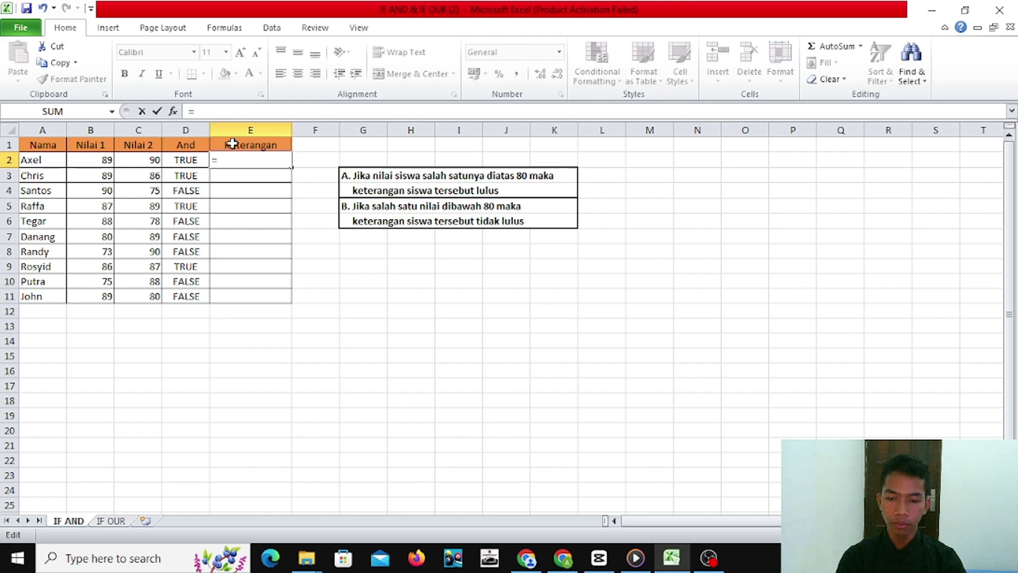
text(IF)
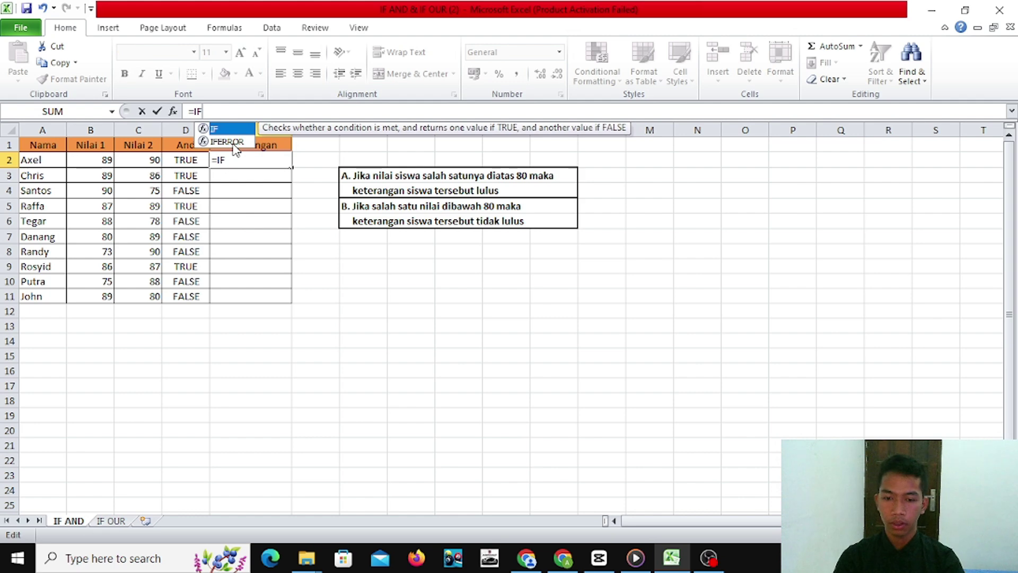
text(()
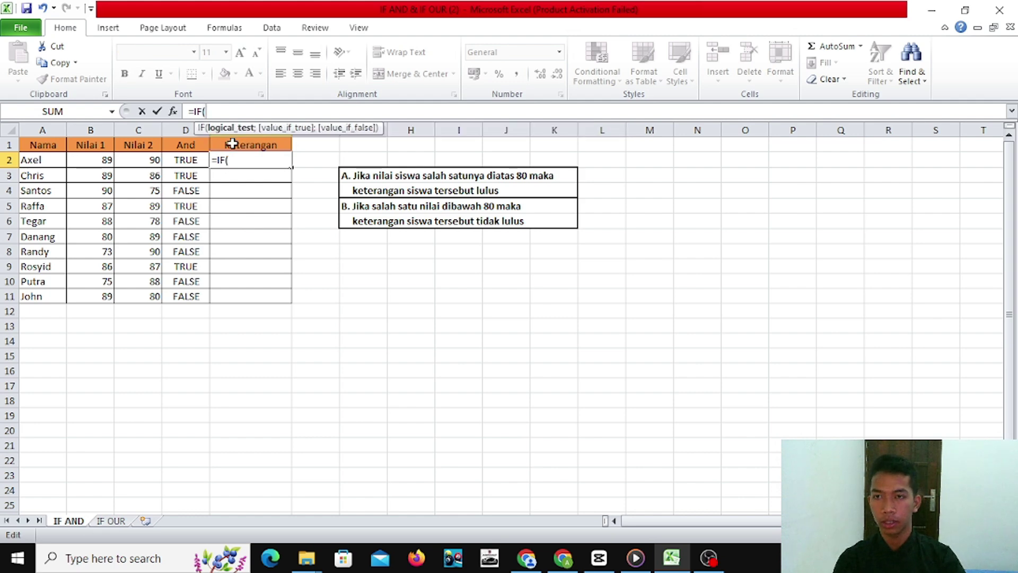
click(197, 162)
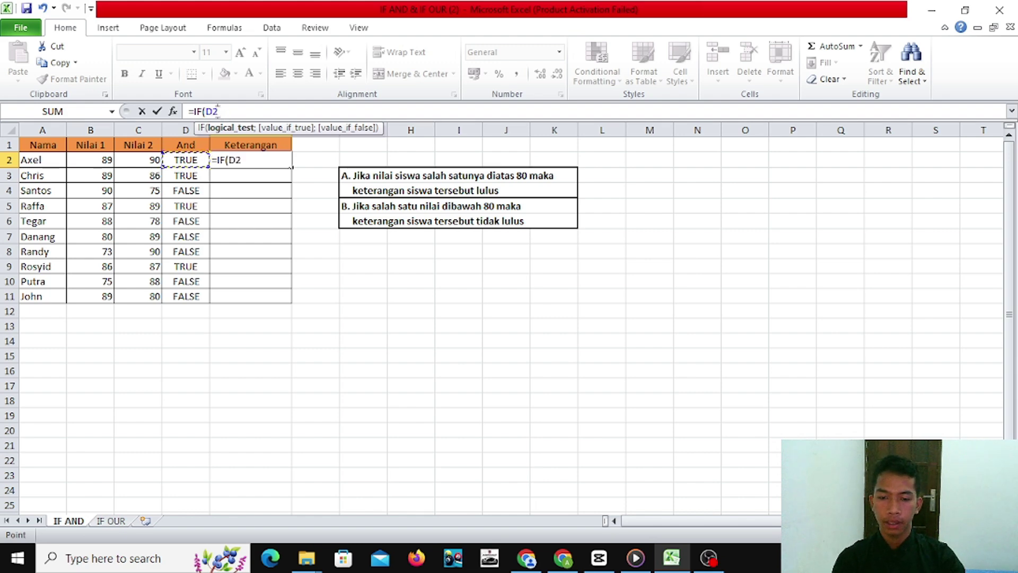
text(=)
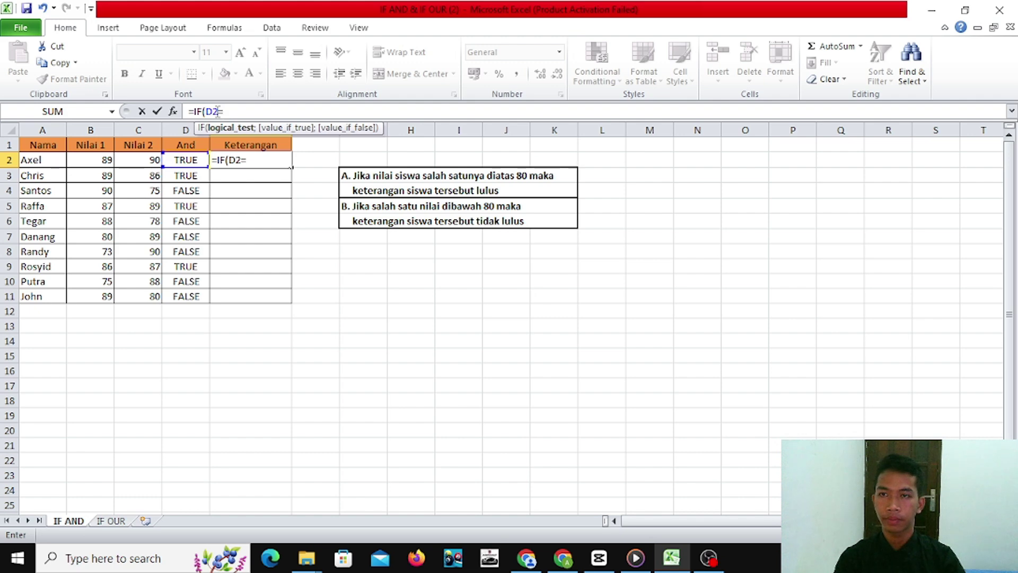
text(TR)
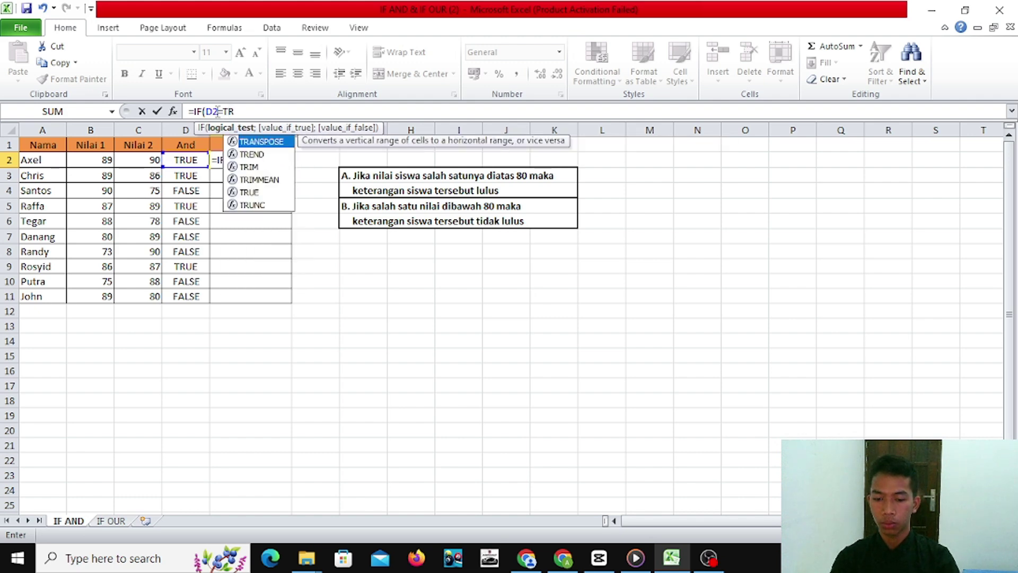
text(UE)
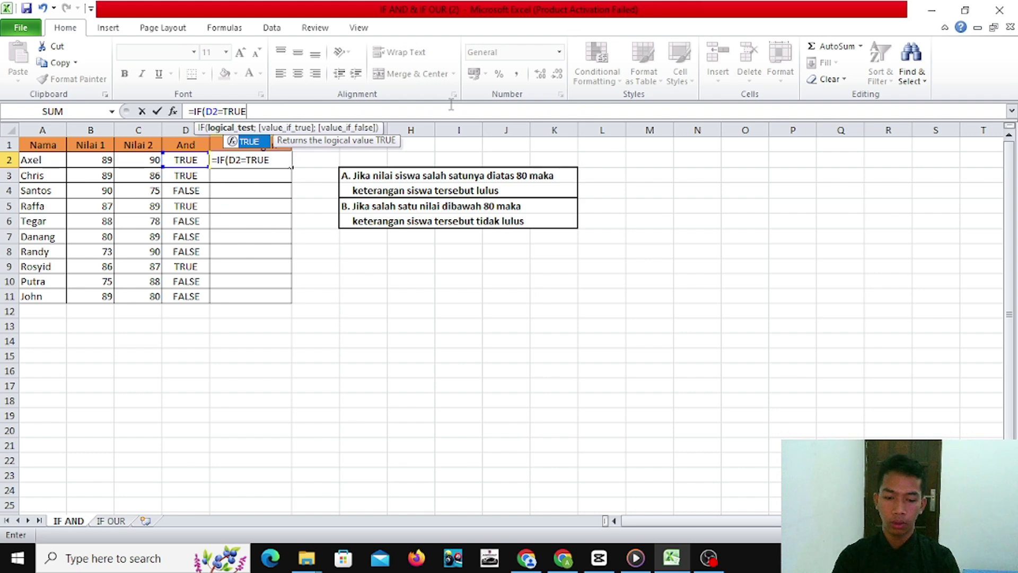
text(;)
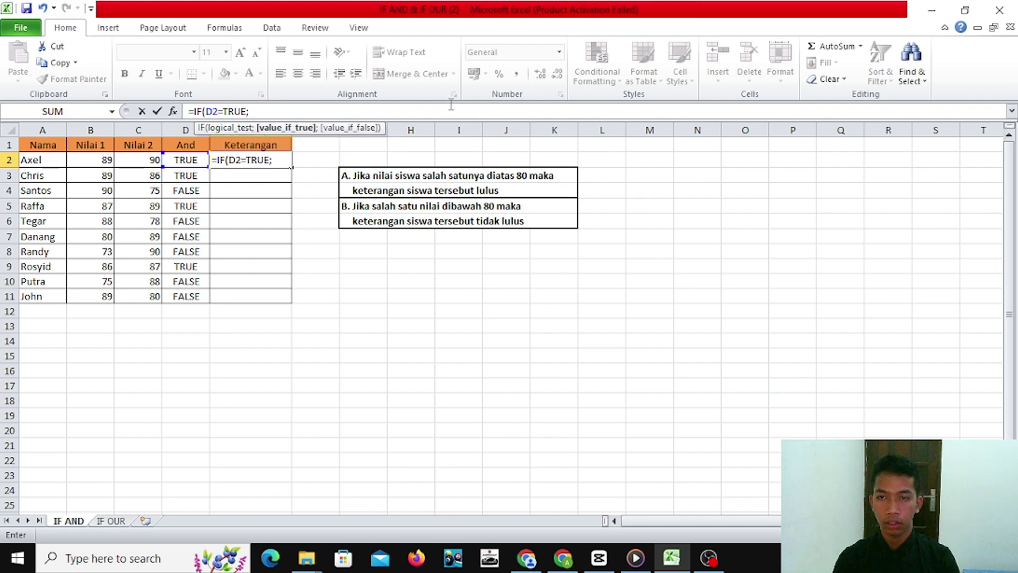
Complete the E2 formula with "LULUS" as the true value and "TIDAK LULUS" as the false value, and enter it
text("LULUS)
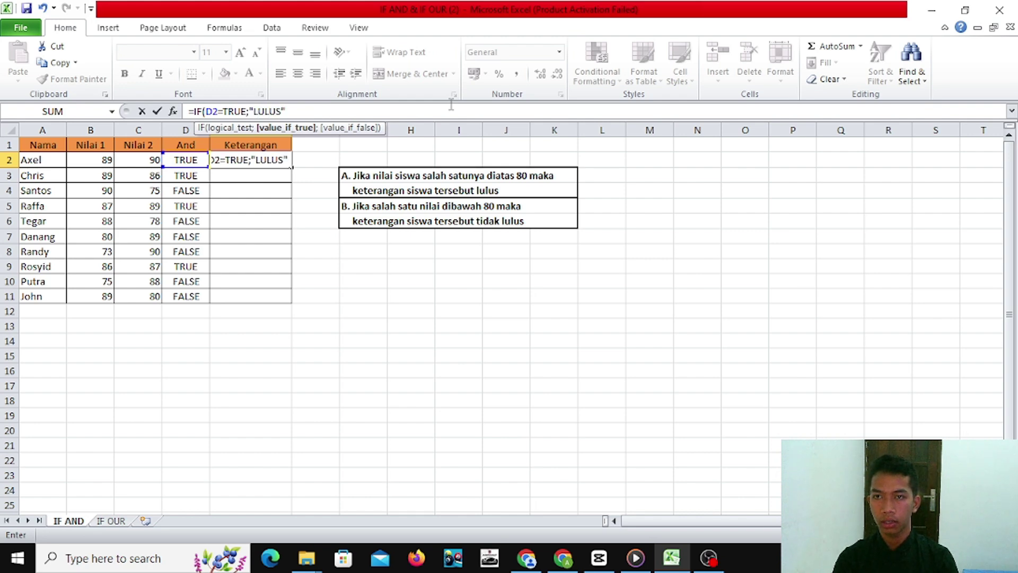
text(";)
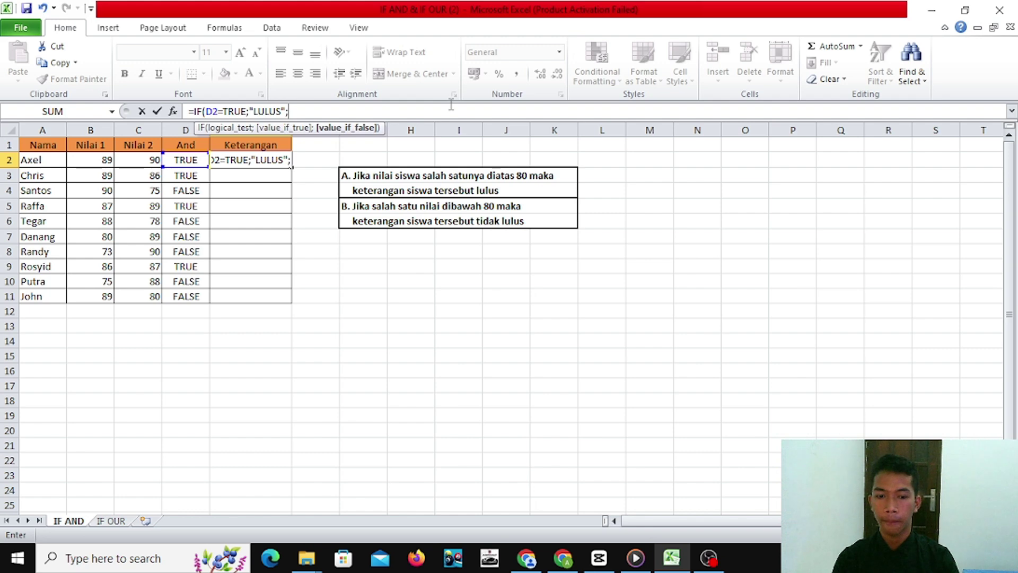
text(")
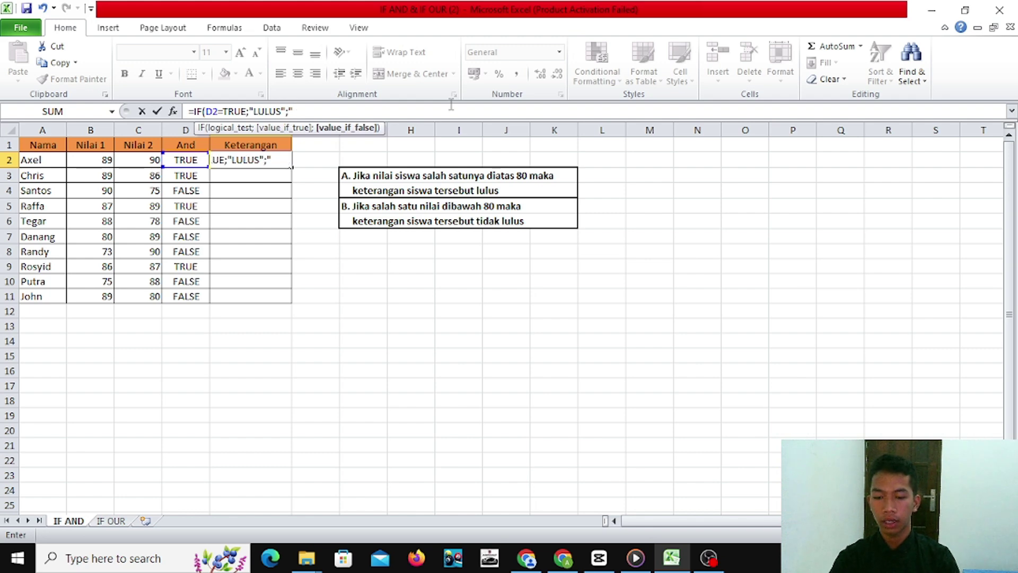
text(TIDAK)
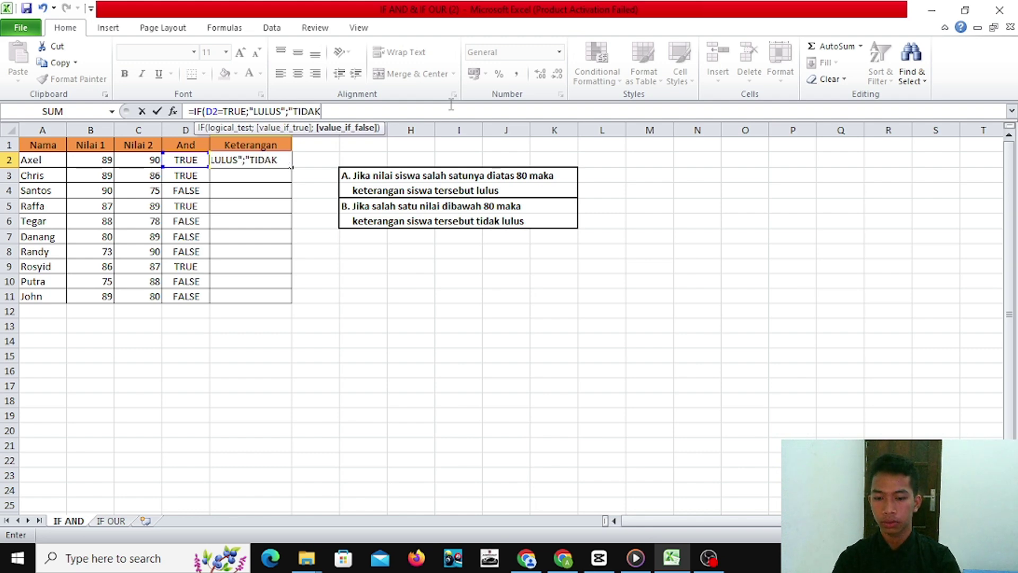
text( LULIS)
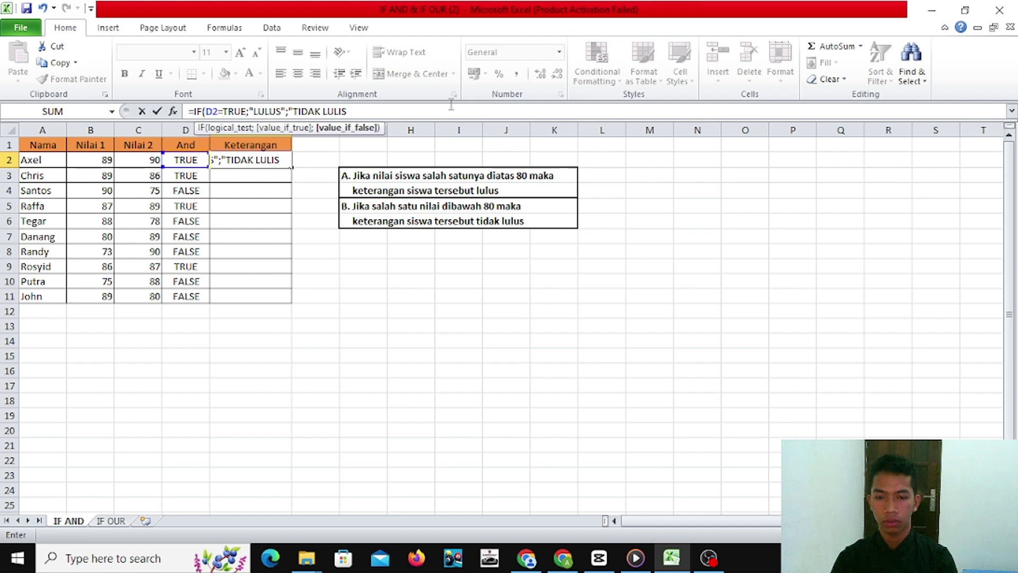
key(BackSpace)
key(BackSpace)
text(US)
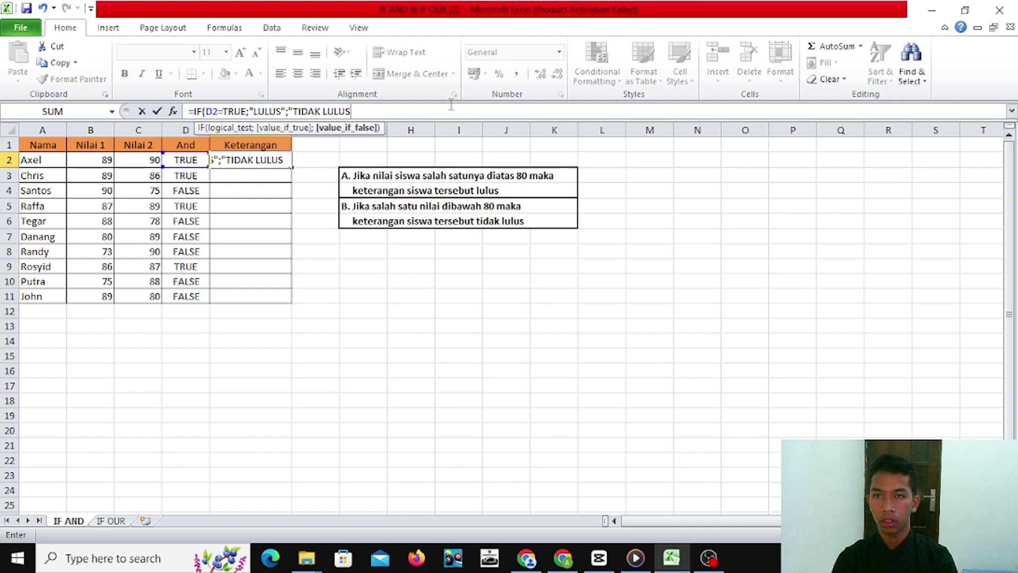
text(")
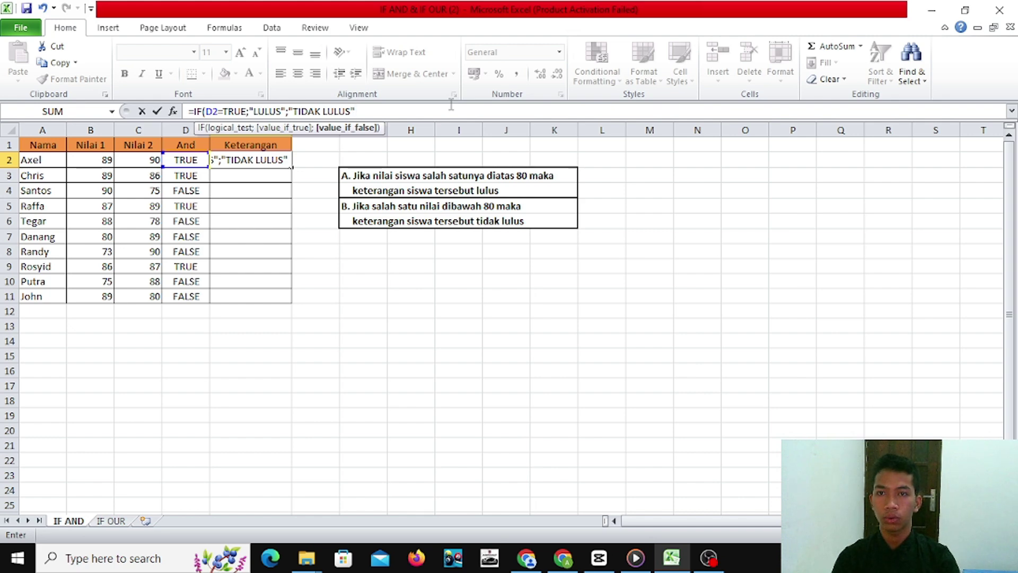
text())
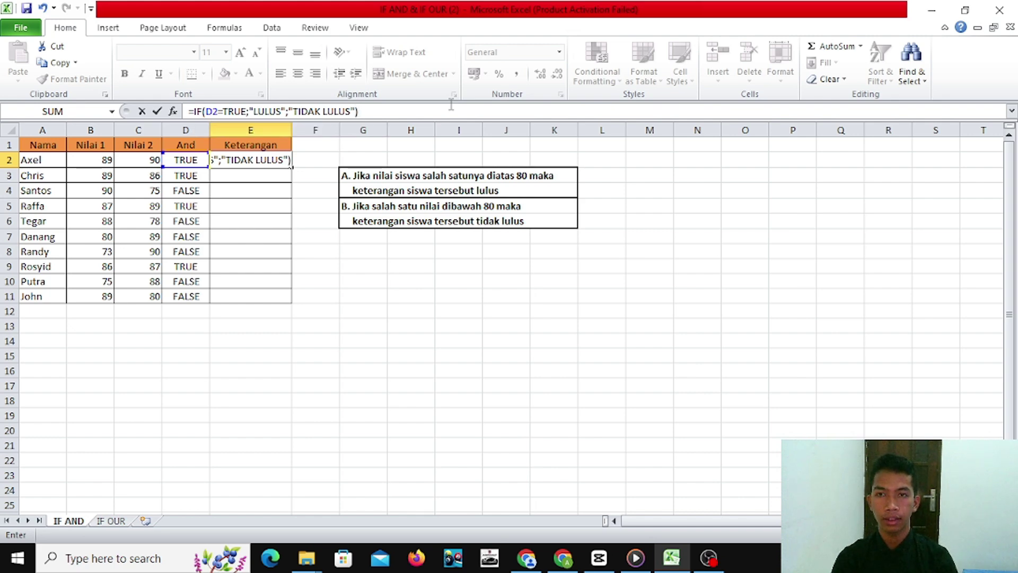
key(Return)
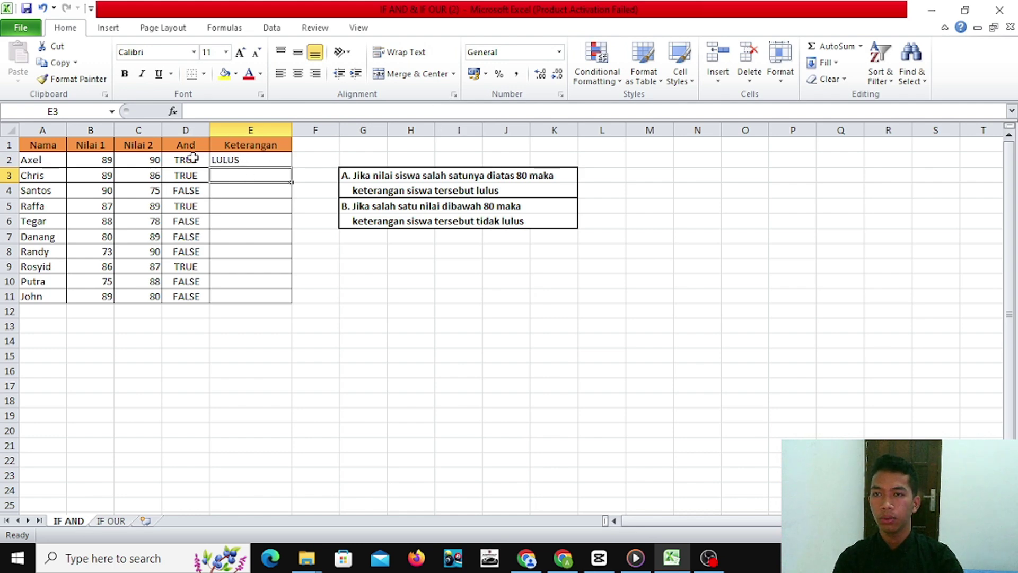
Fill the IF formula in E2 down the Keterangan column to E11
click(247, 164)
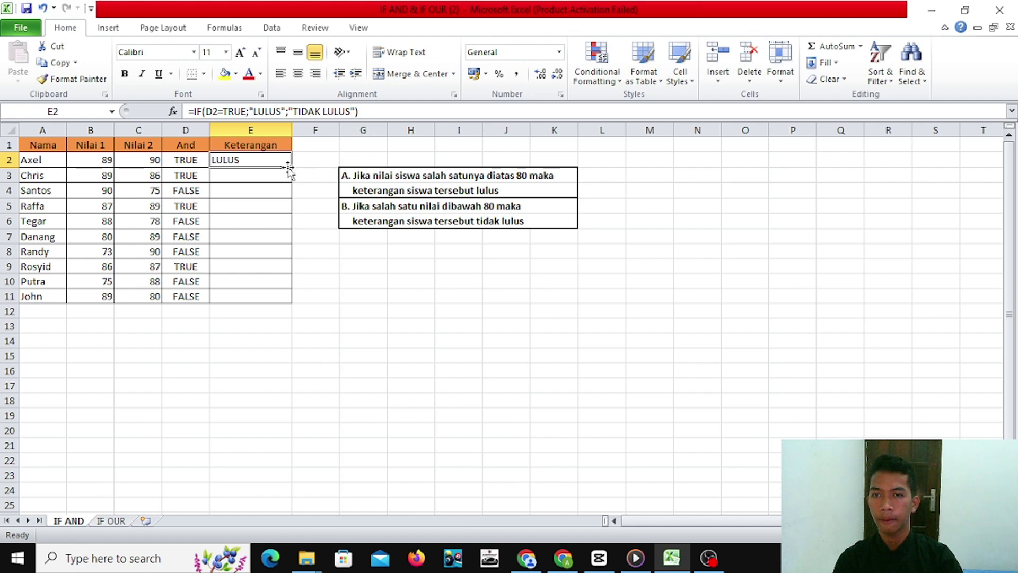
drag(291, 167, 296, 301)
click(299, 311)
click(231, 321)
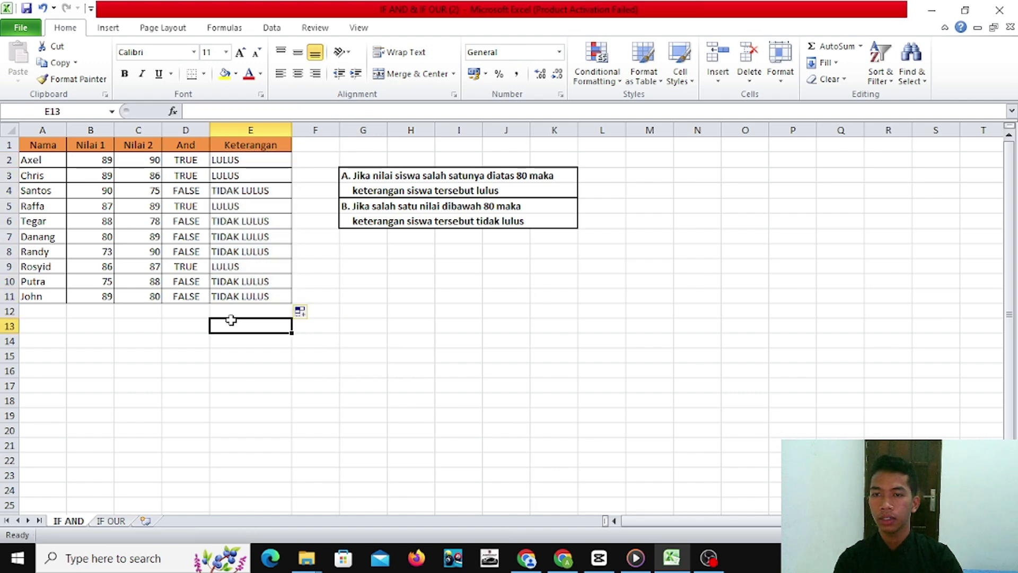
Compare the AND results in column D with the matching Keterangan statuses, from row 2 down to row 8
click(199, 158)
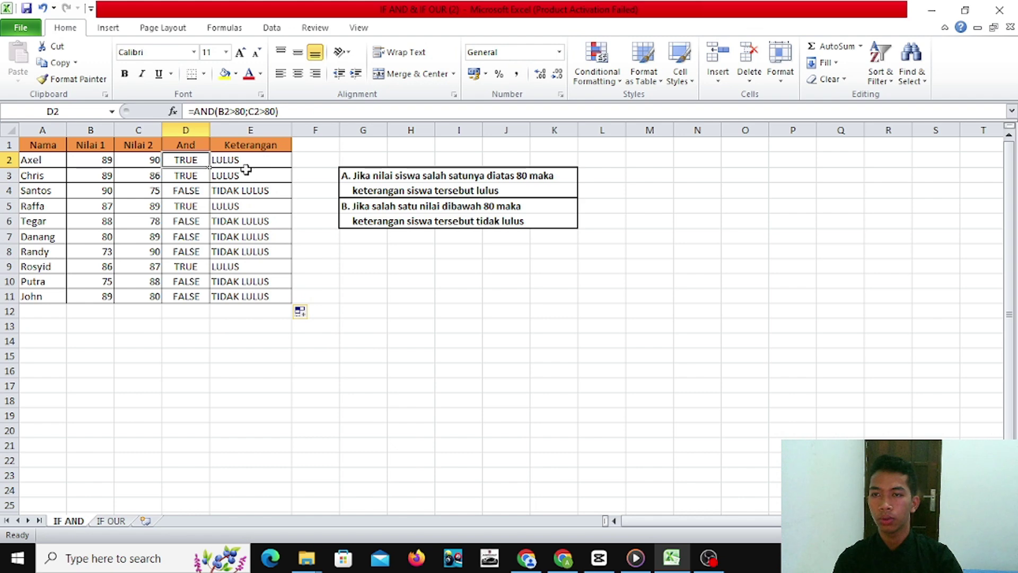
click(200, 177)
click(200, 192)
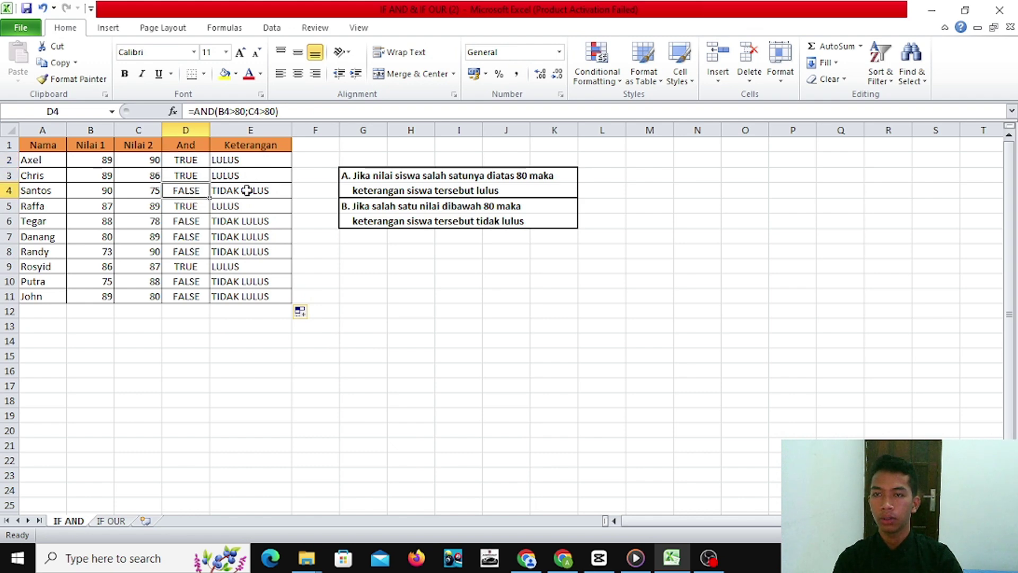
click(185, 222)
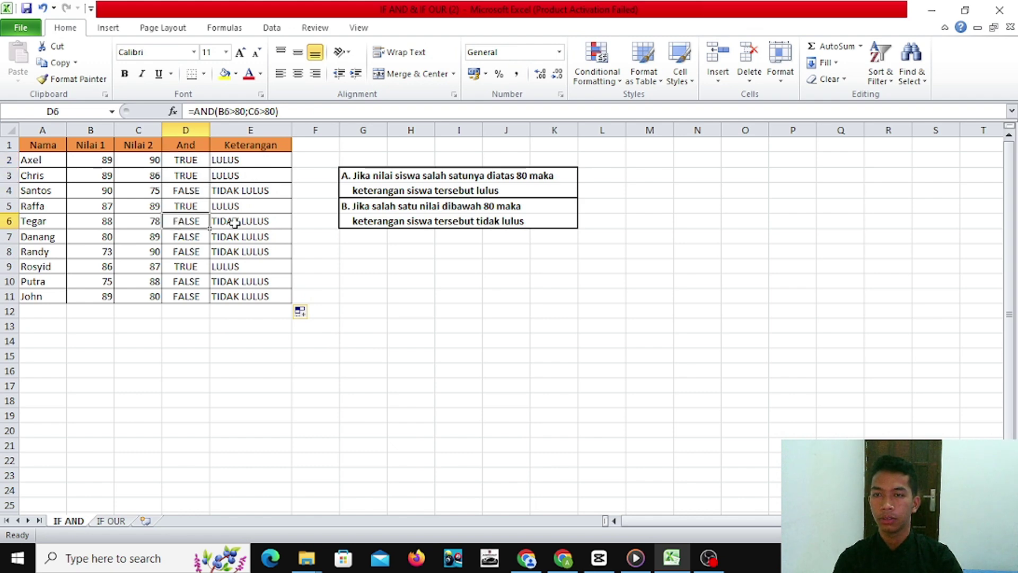
click(194, 236)
click(191, 252)
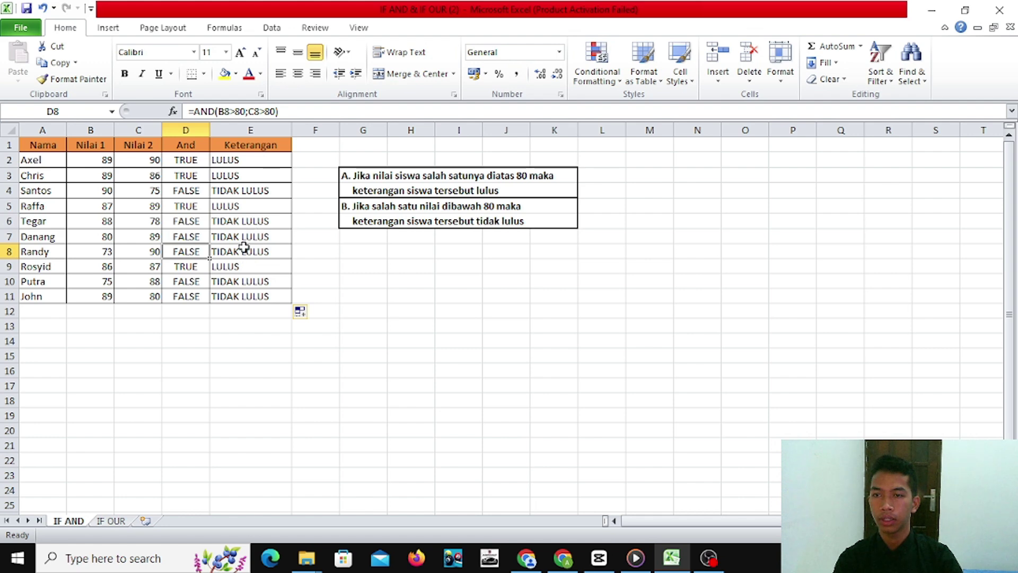
click(382, 250)
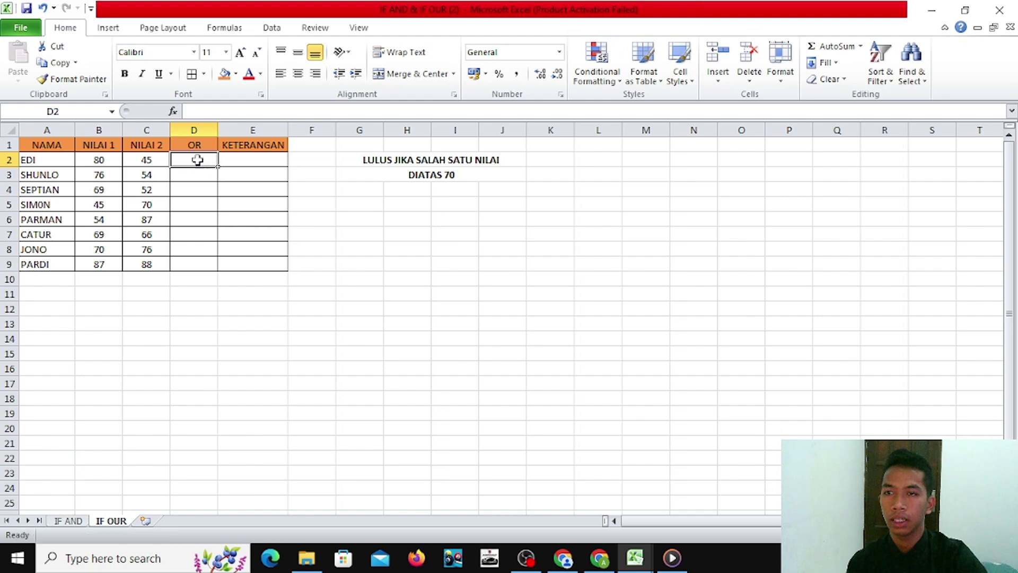
Enter the formula =OR(B2>70;C2>70) in cell D2 of the OR column on the IF OUR sheet
click(224, 111)
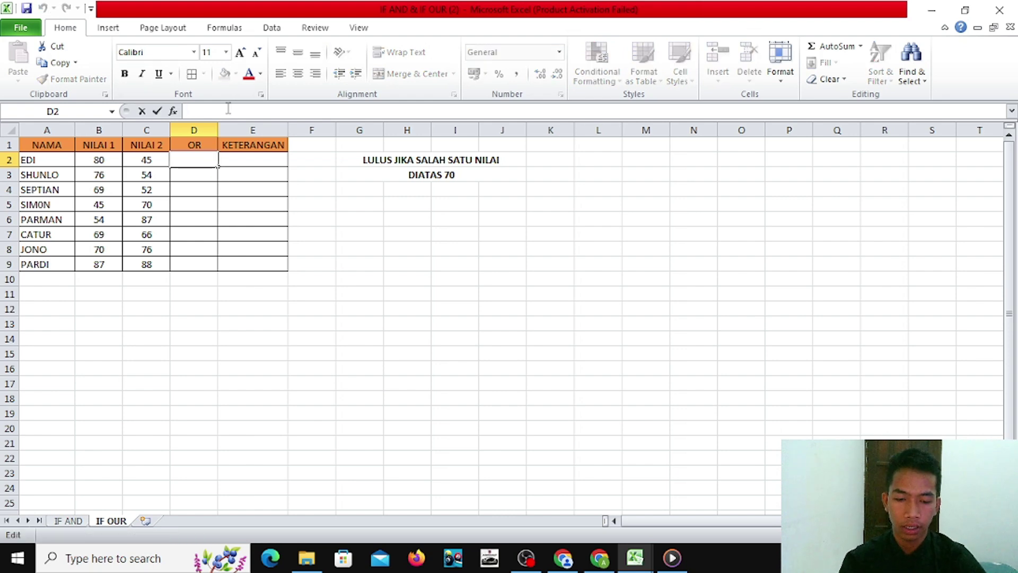
text(=OR)
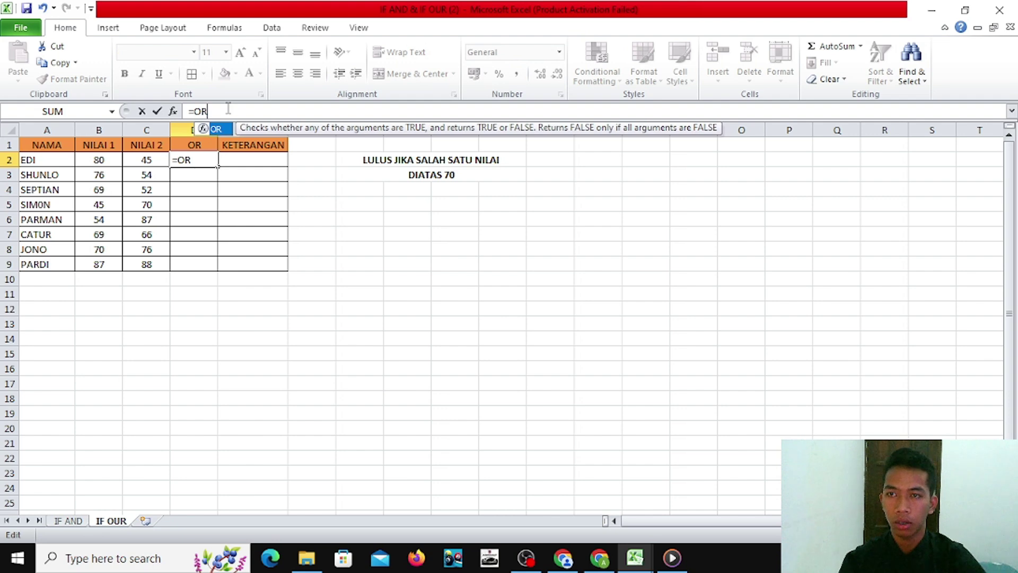
text(()
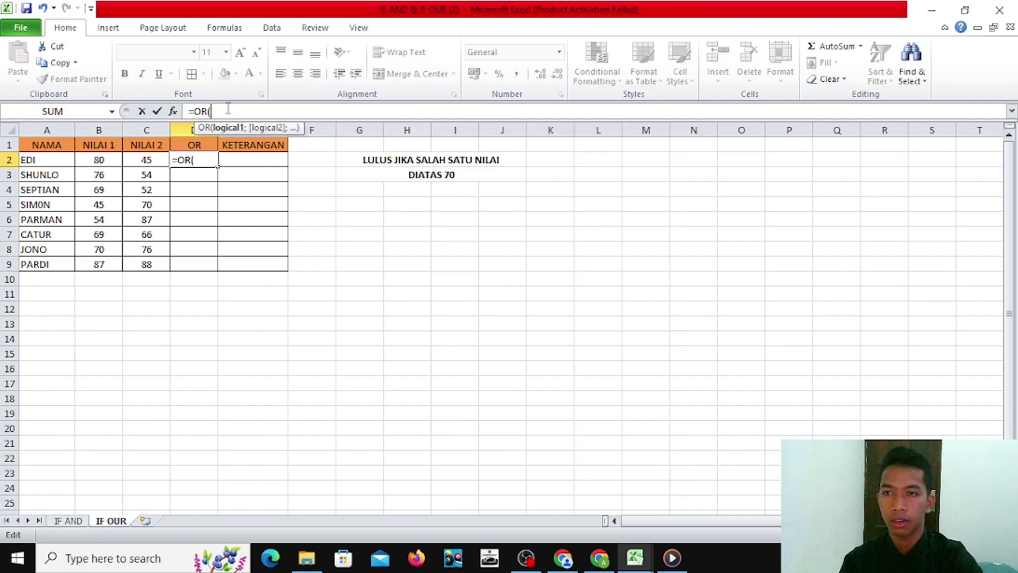
click(107, 162)
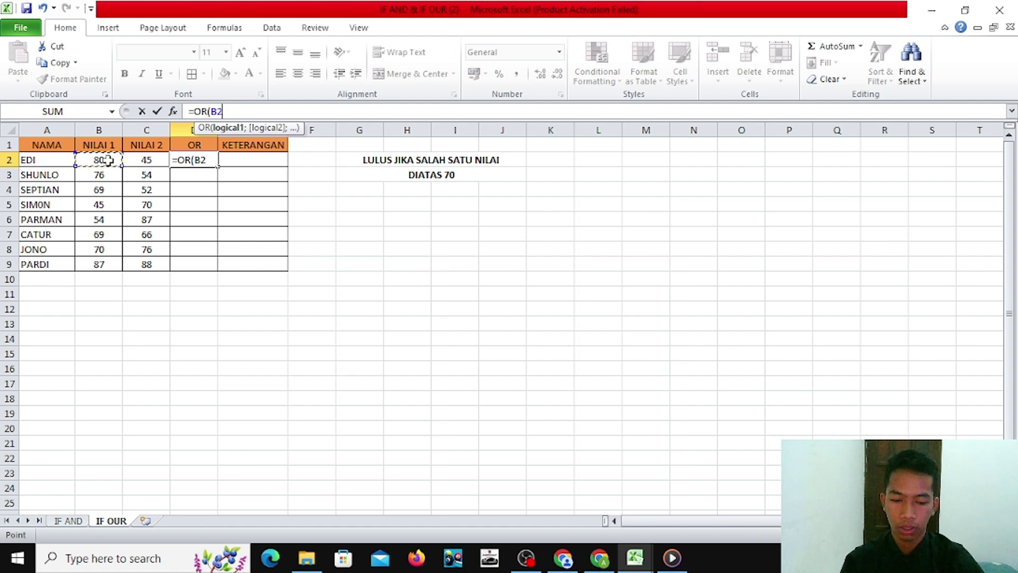
text(>70)
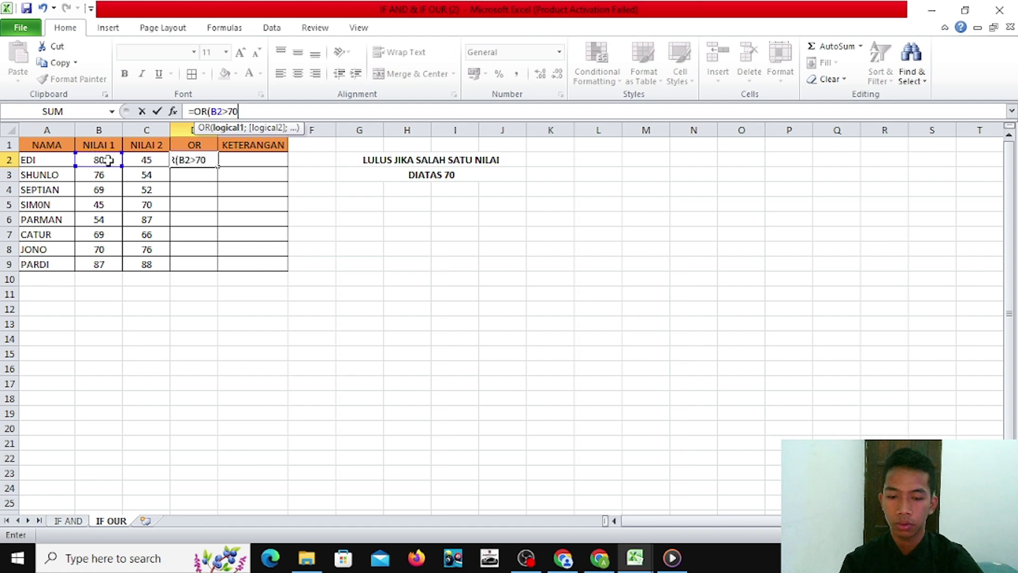
text(;)
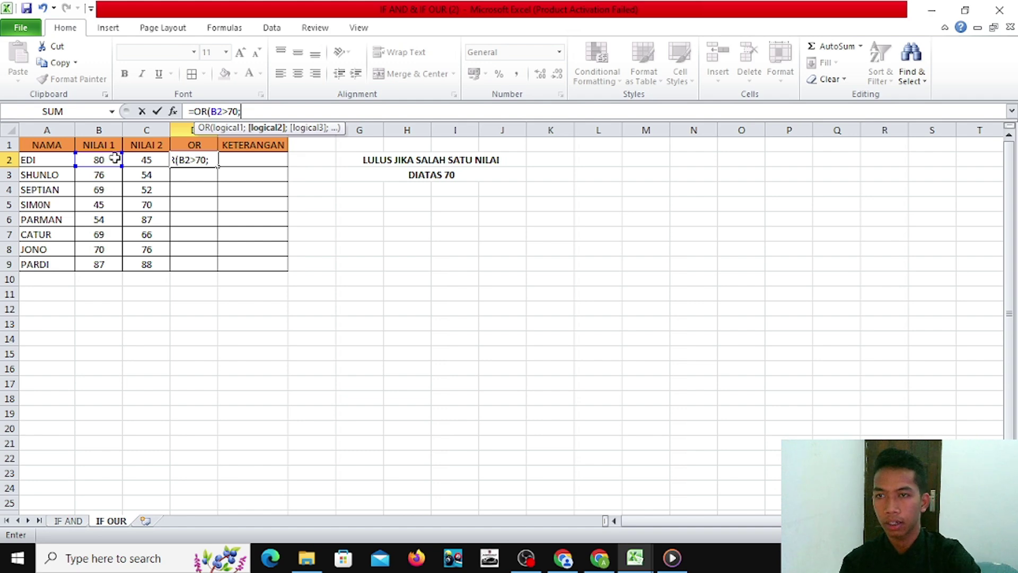
click(148, 158)
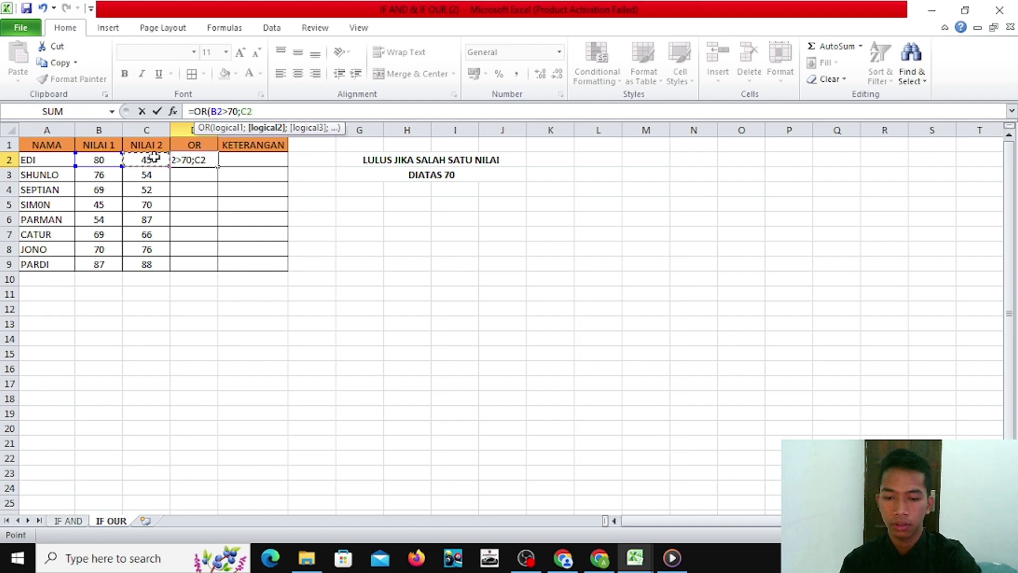
text(>70)
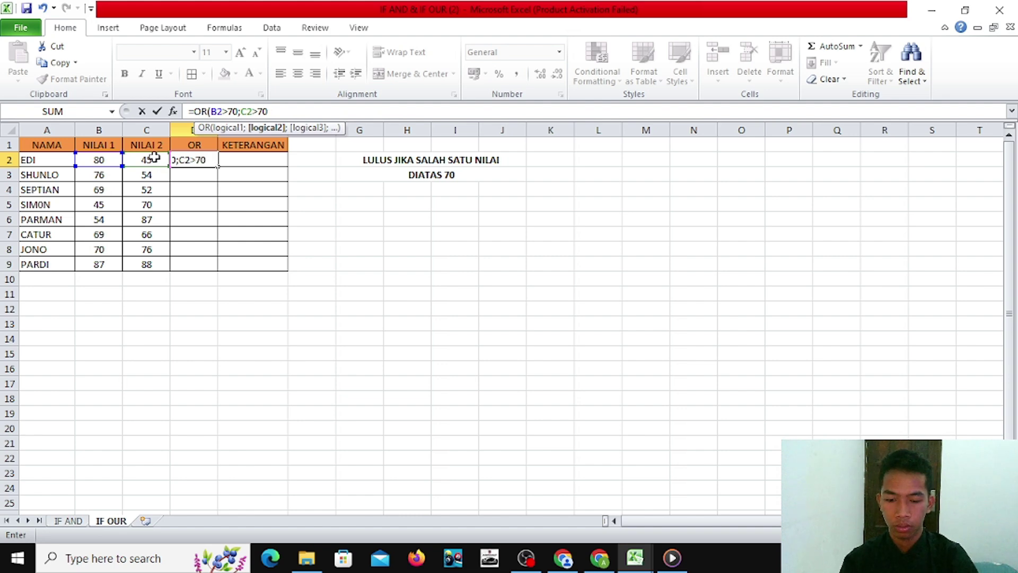
text())
key(Return)
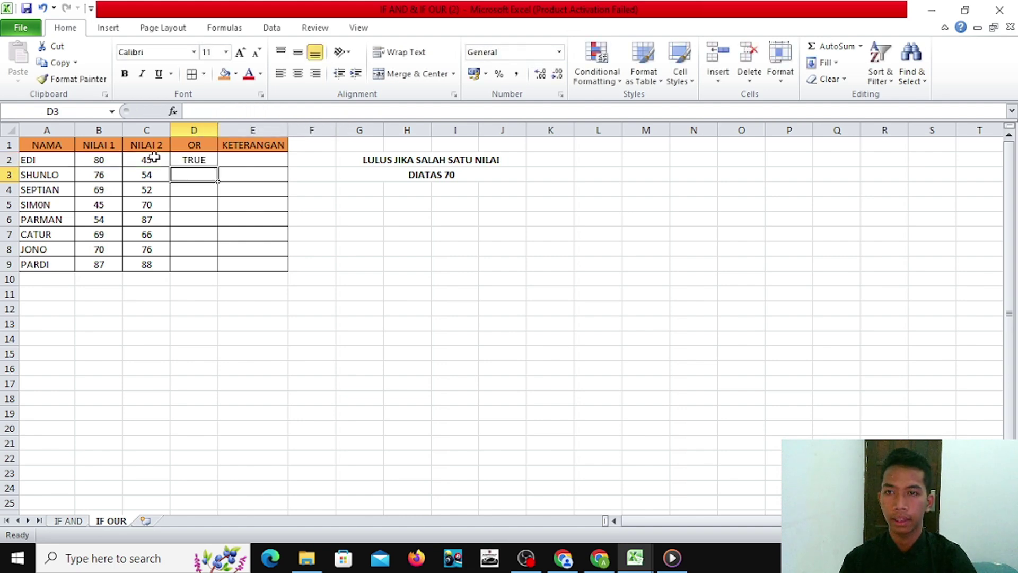
Begin an IF formula in E2 of the KETERANGAN column with D2 as the logical test and "LULUS" as the true value
click(249, 155)
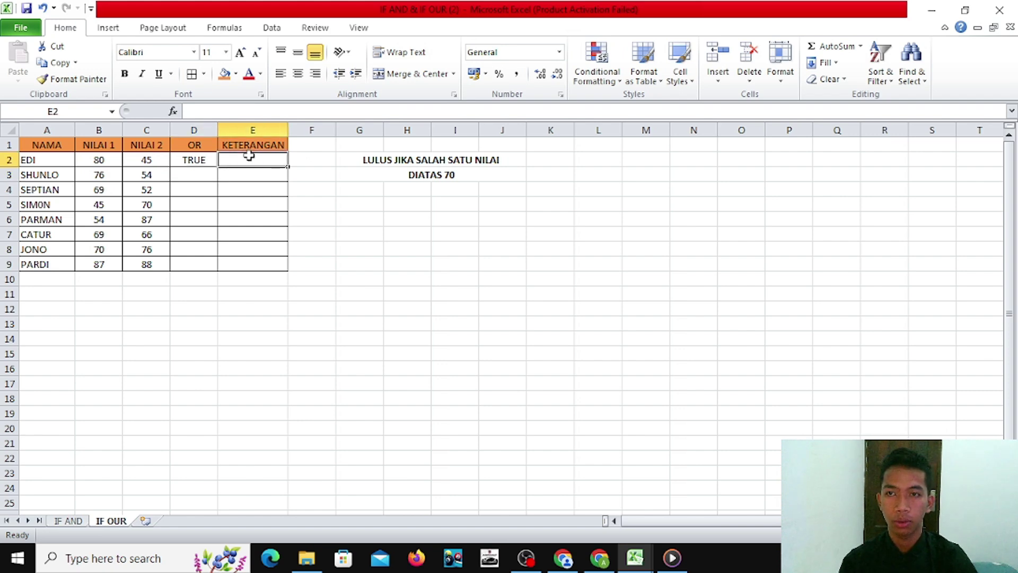
text(=IF)
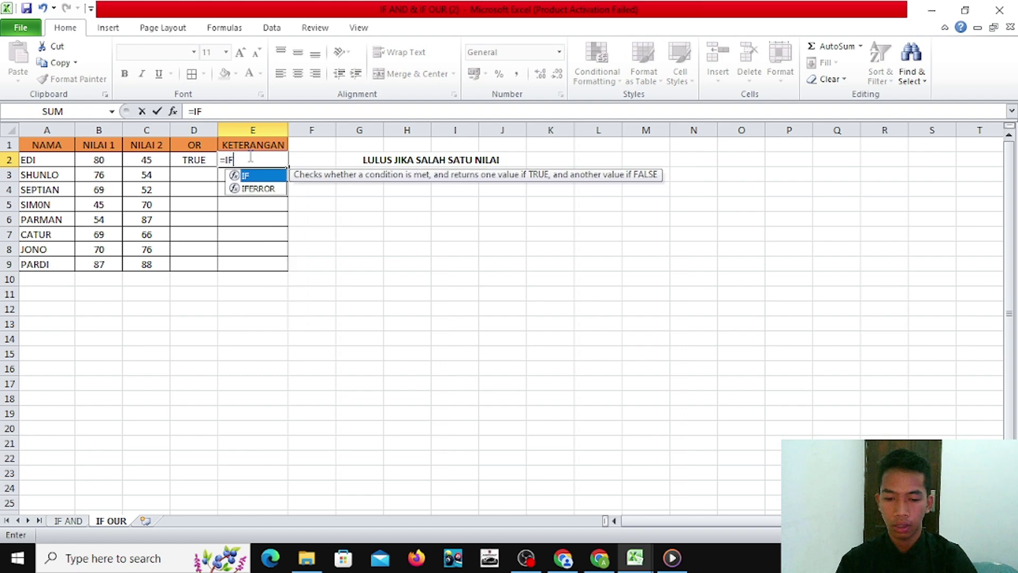
text(()
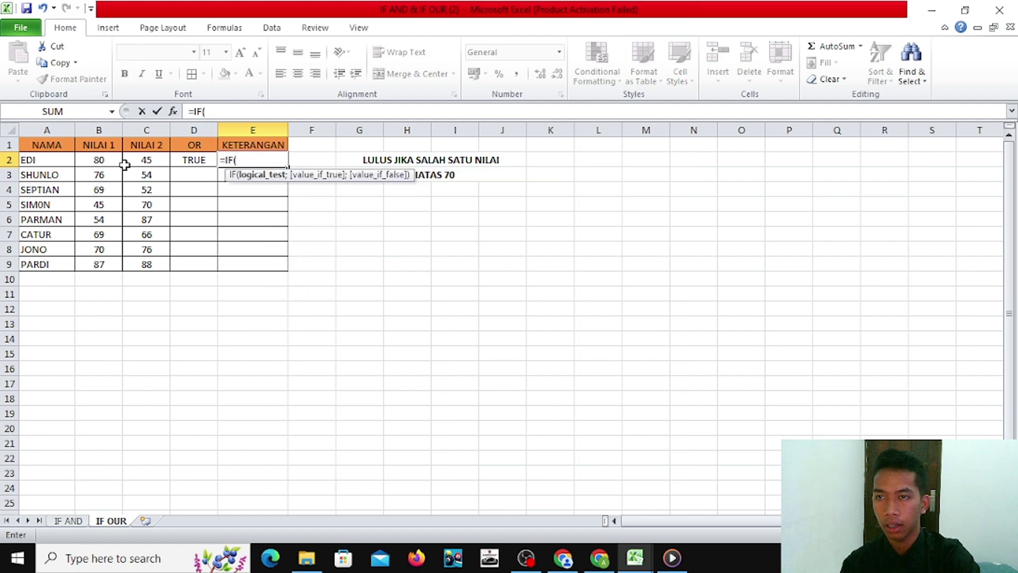
click(192, 158)
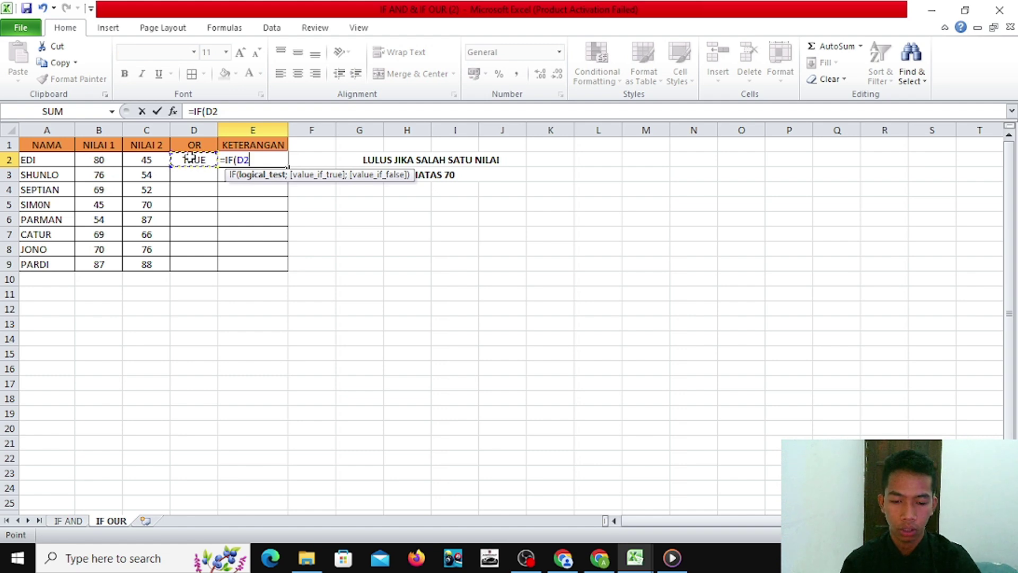
text(;)
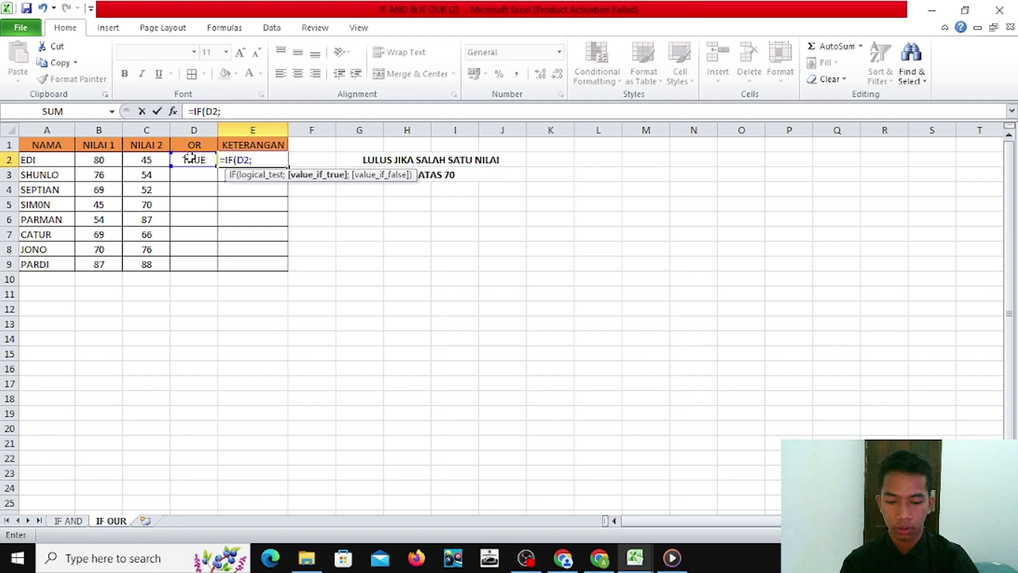
text("LUL)
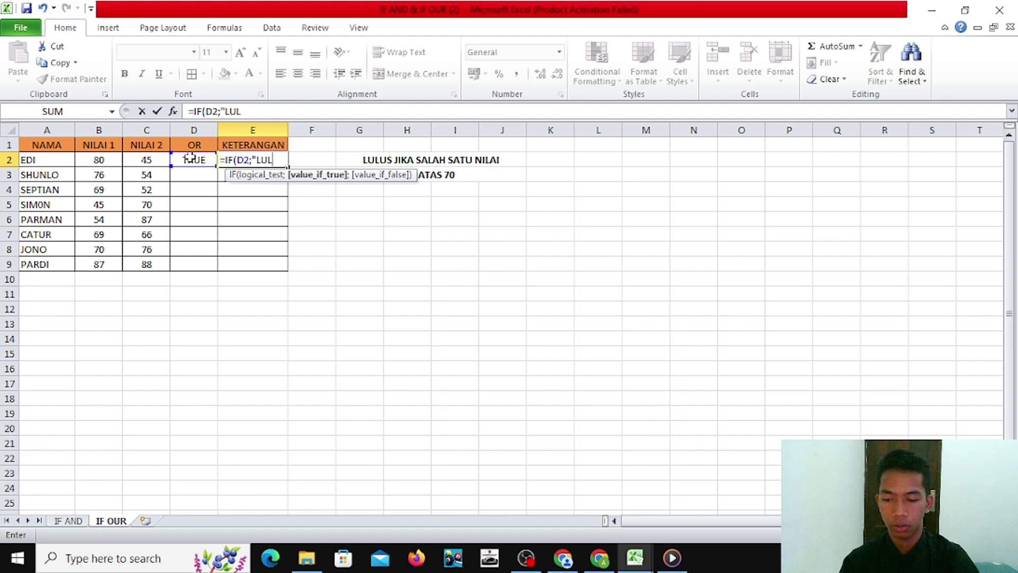
text(US"LULUS)
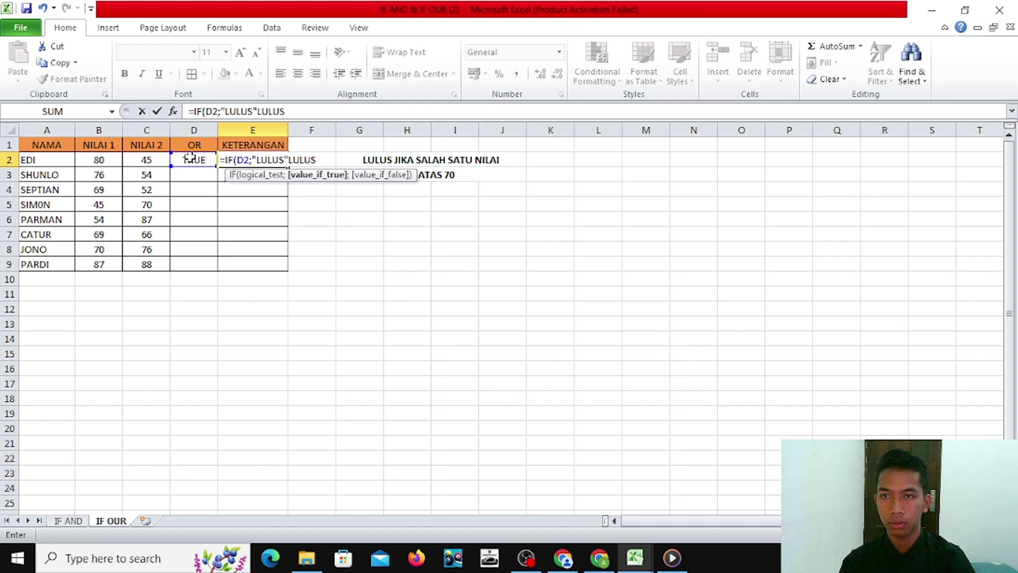
key(BackSpace)
key(BackSpace)
key(BackSpace)
key(BackSpace)
key(BackSpace)
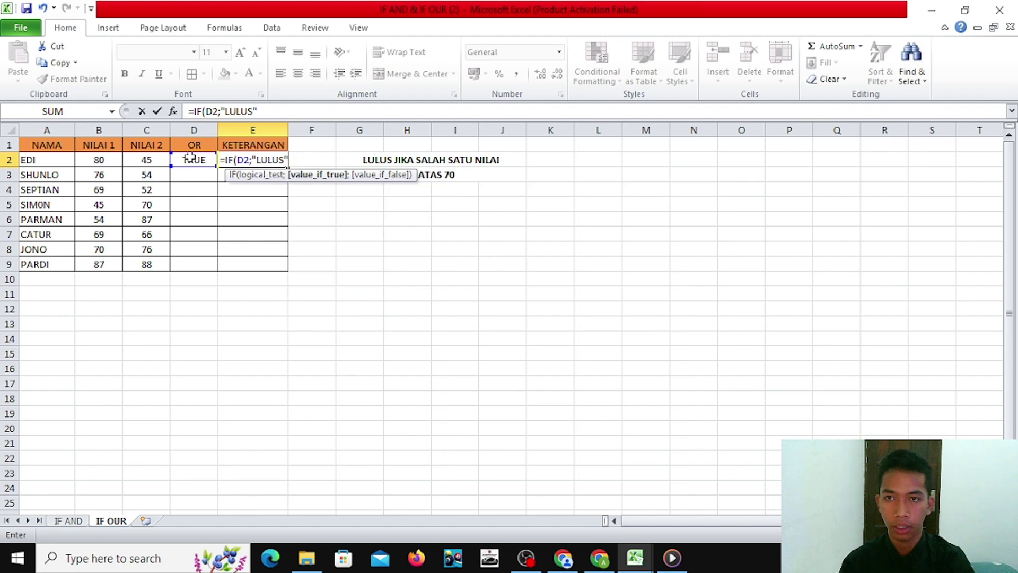
Complete the E2 formula with "TIDAK LULUS" as the false value and enter it
text(;)
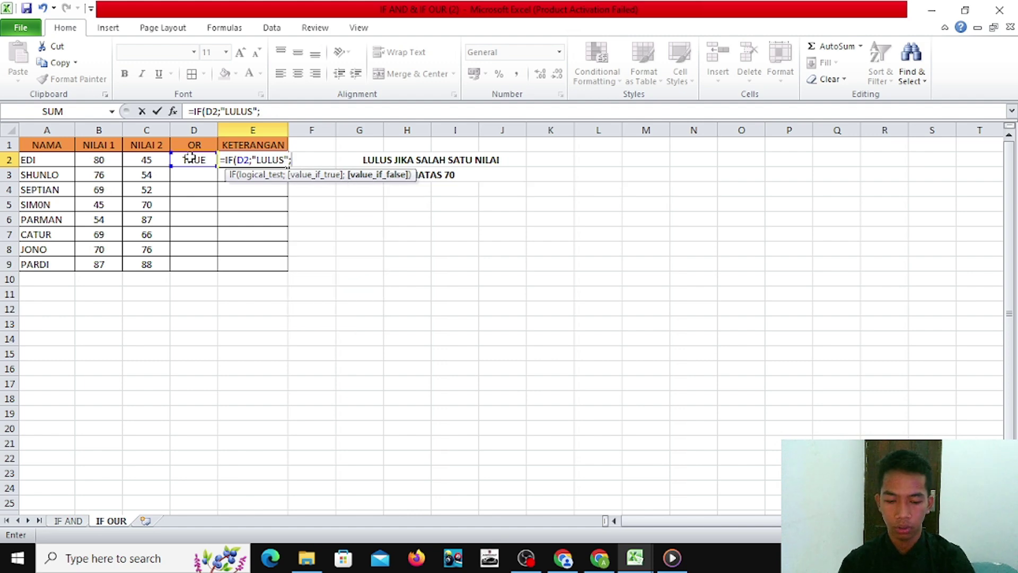
text(")
text(TI)
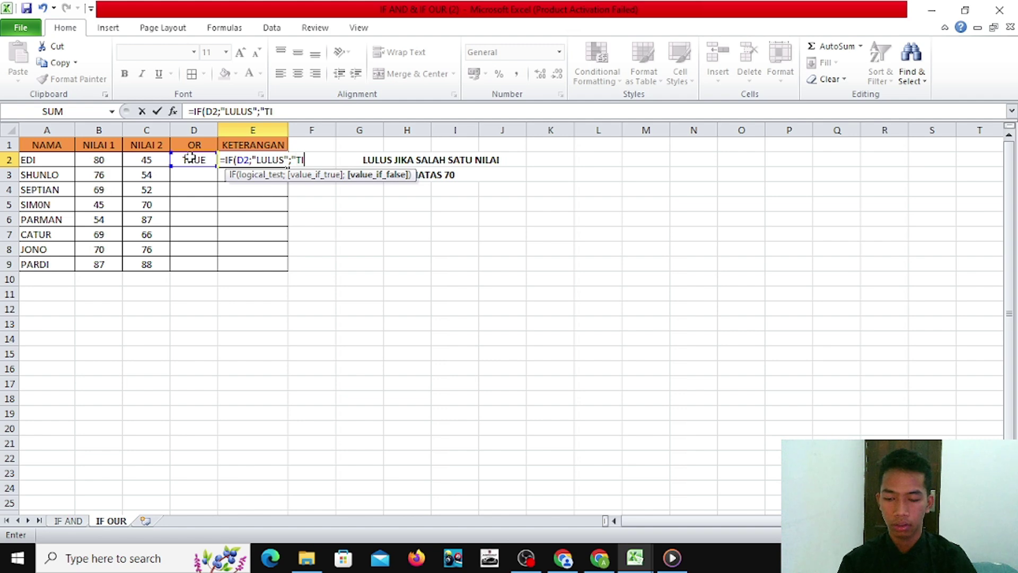
text(DAK LULUS)
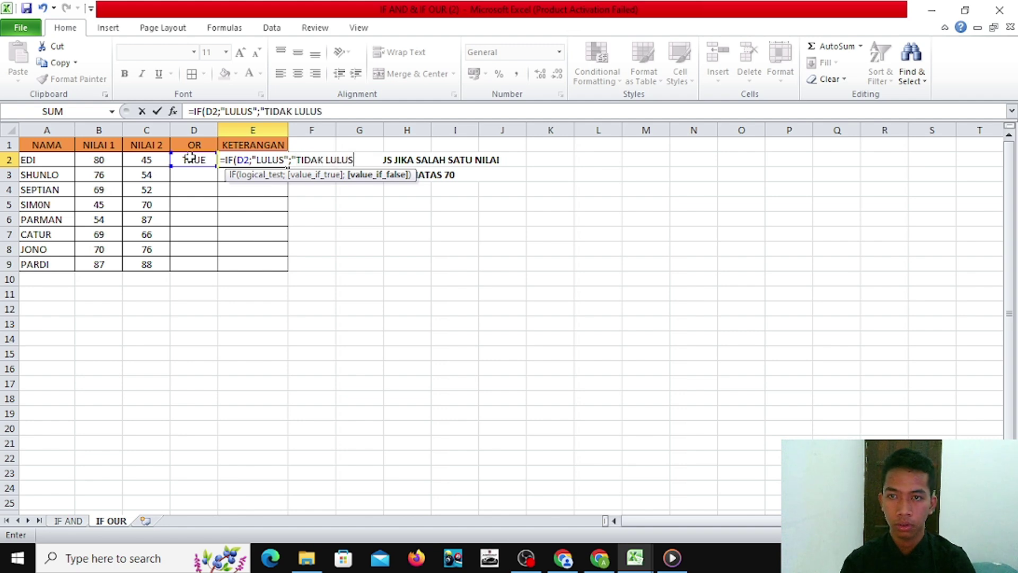
text(")
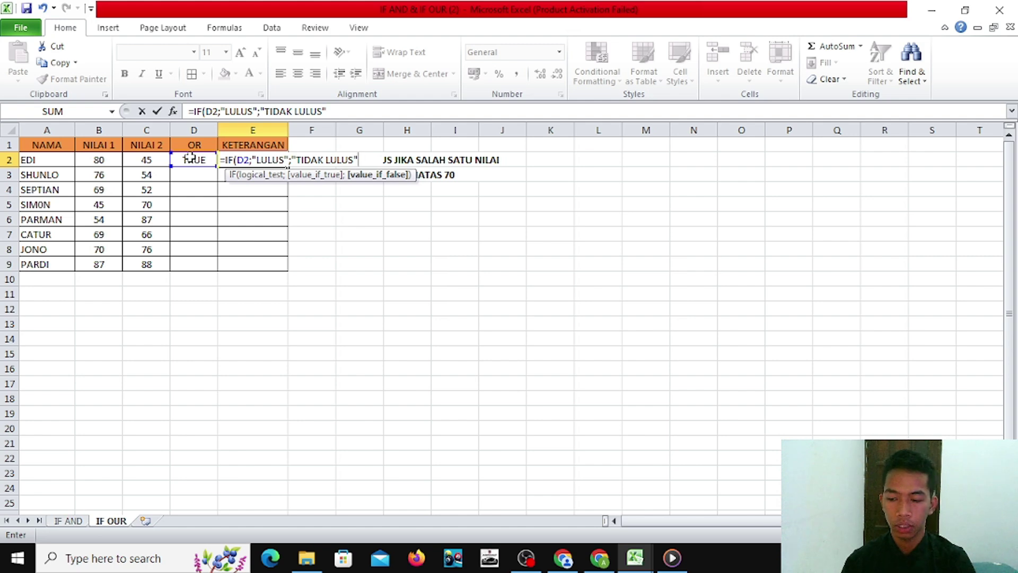
text())
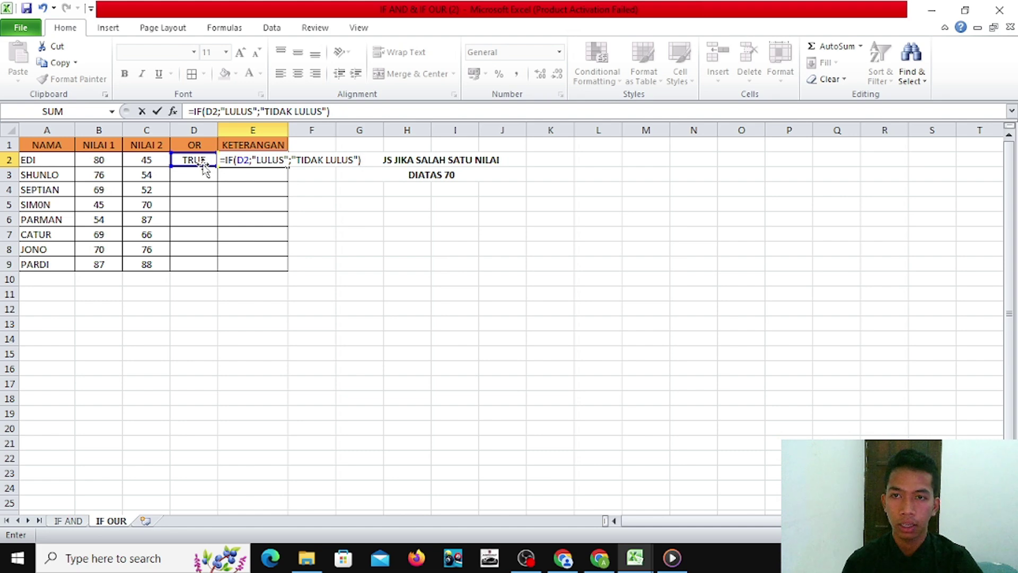
key(Return)
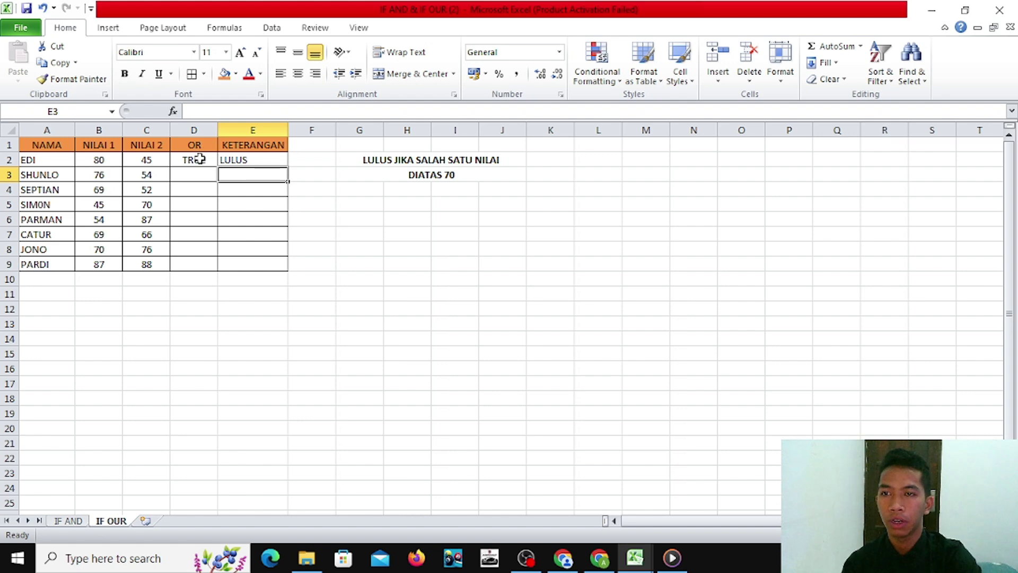
Fill the OR formula in D2 and the IF formula in E2 down their columns to row 9
click(200, 159)
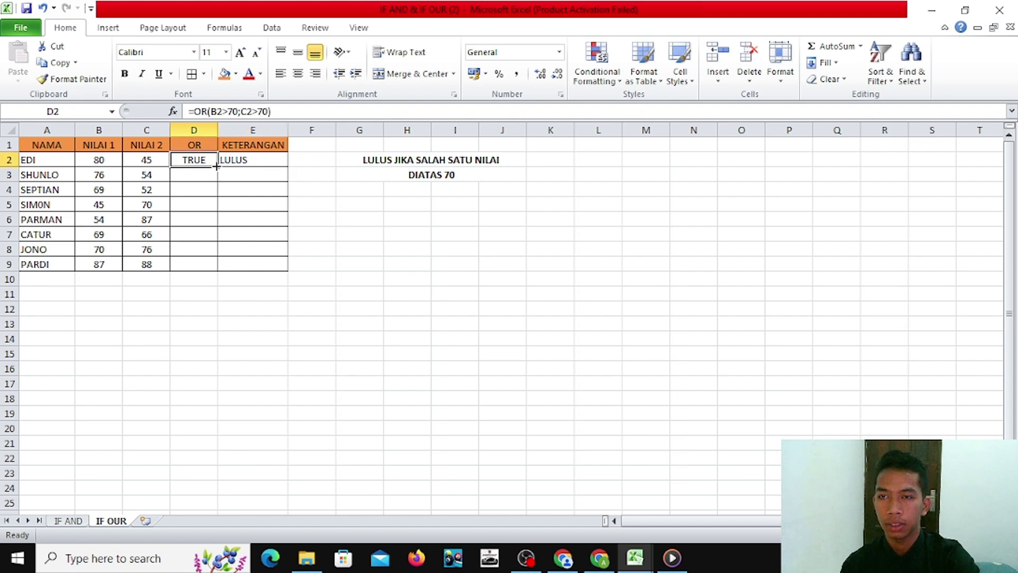
drag(216, 166, 223, 272)
click(270, 159)
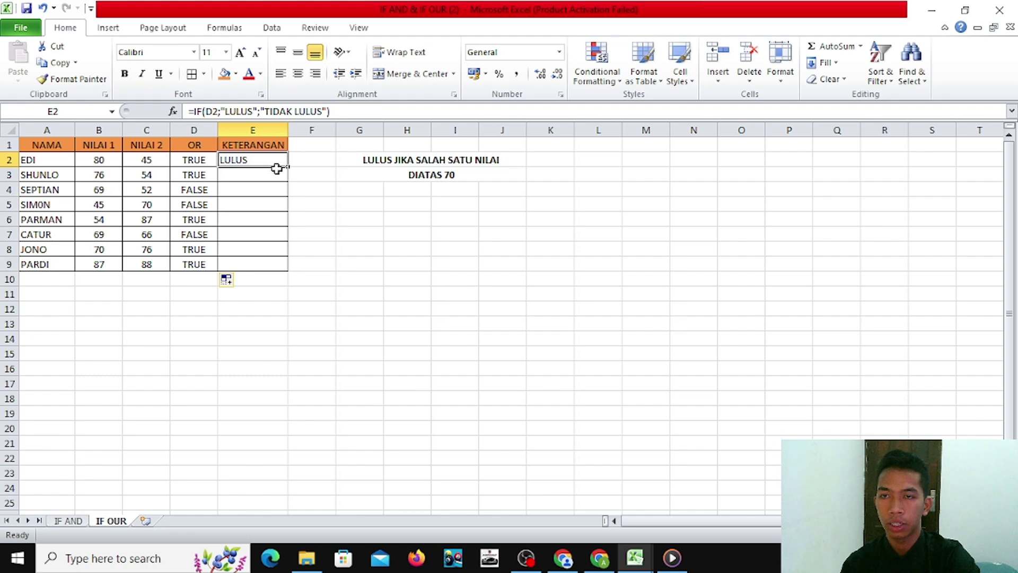
drag(289, 167, 284, 269)
click(292, 218)
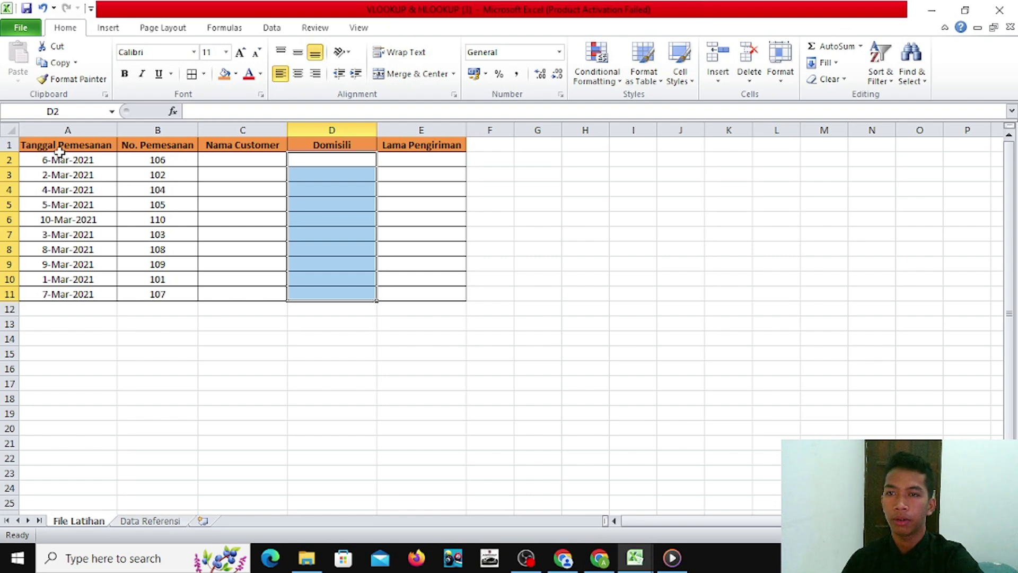
Examine the lookup tables on the Data Referensi sheet and return to cell C2 of the Nama Customer column on File Latihan
click(156, 521)
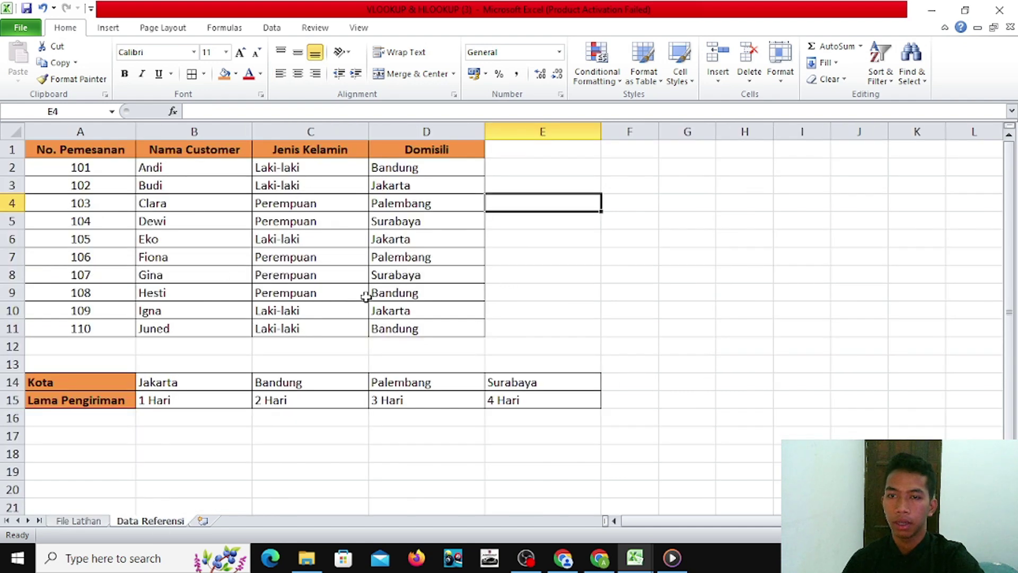
click(80, 521)
click(274, 159)
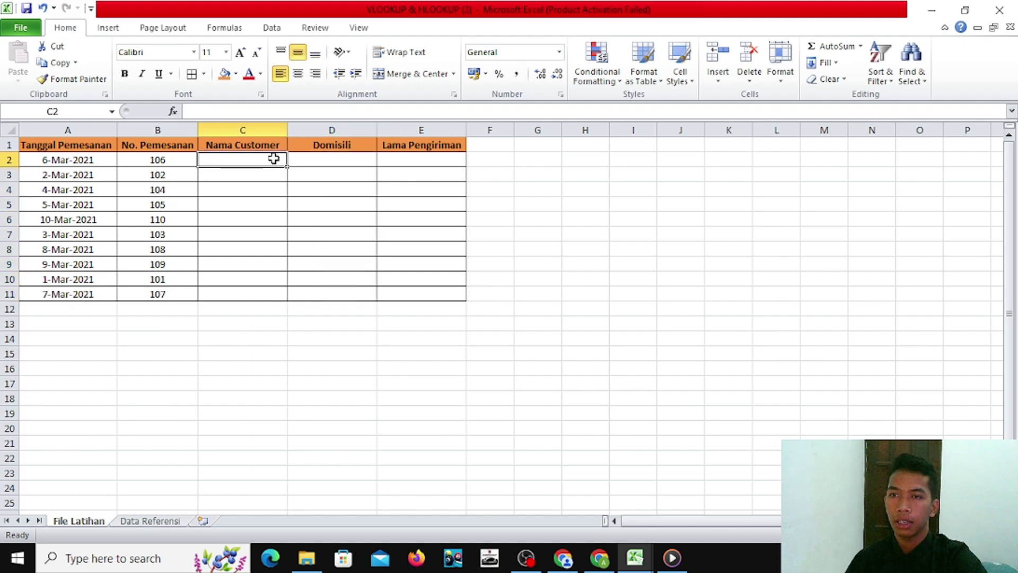
Begin a VLOOKUP formula in C2 of the Nama Customer column with B2 as the lookup value
text(=)
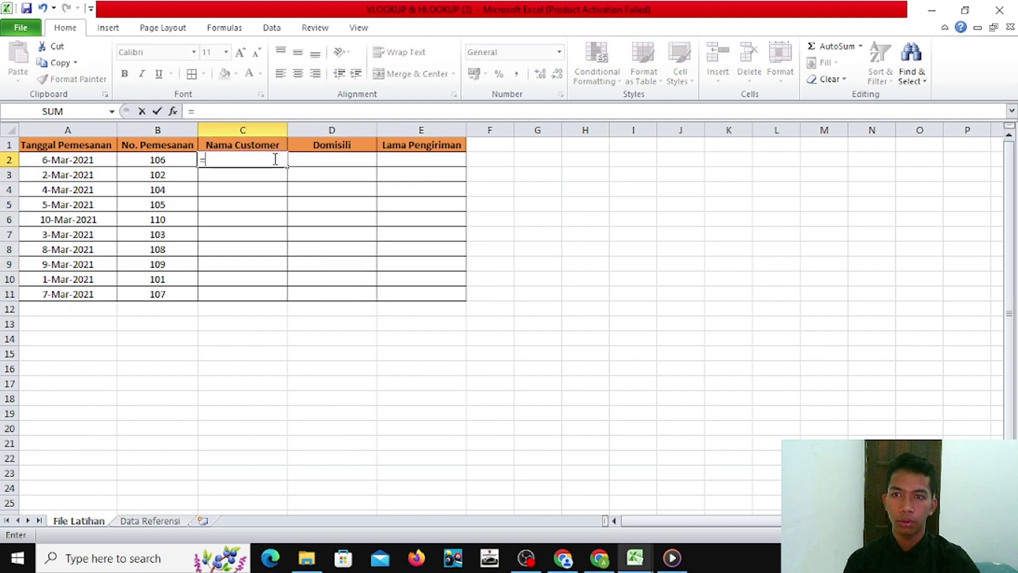
text(VLOOKUP)
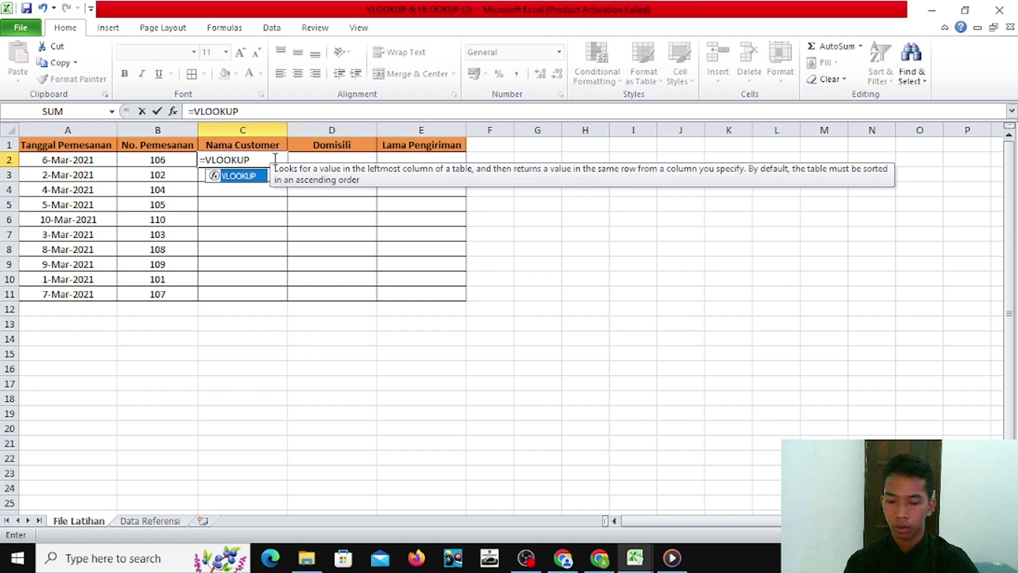
text(()
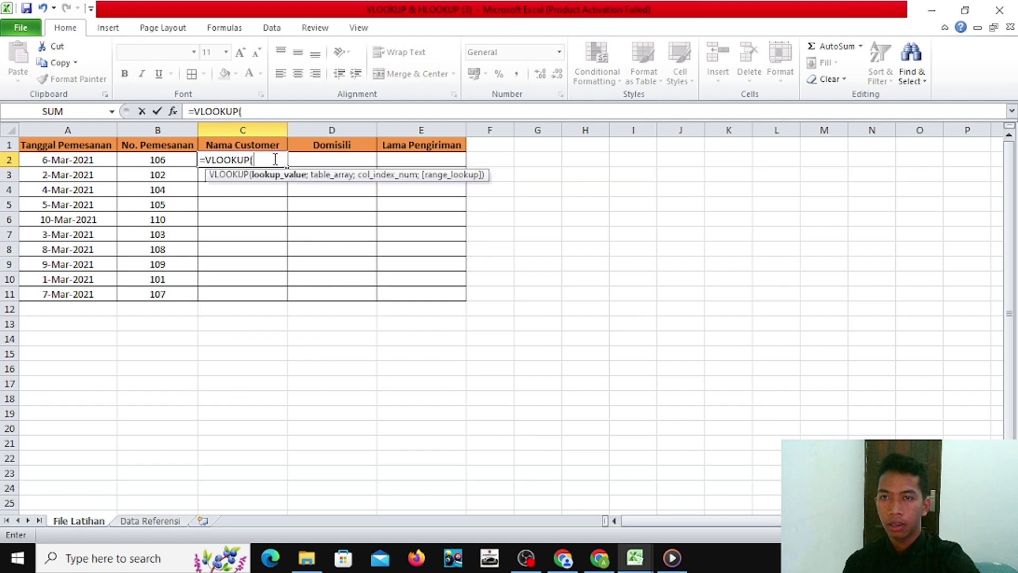
click(179, 160)
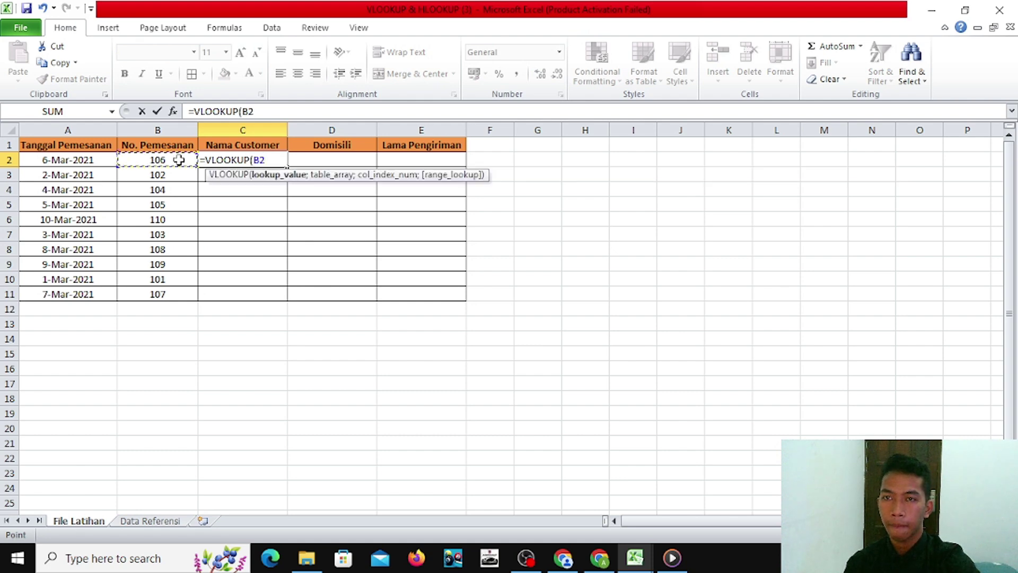
text(;)
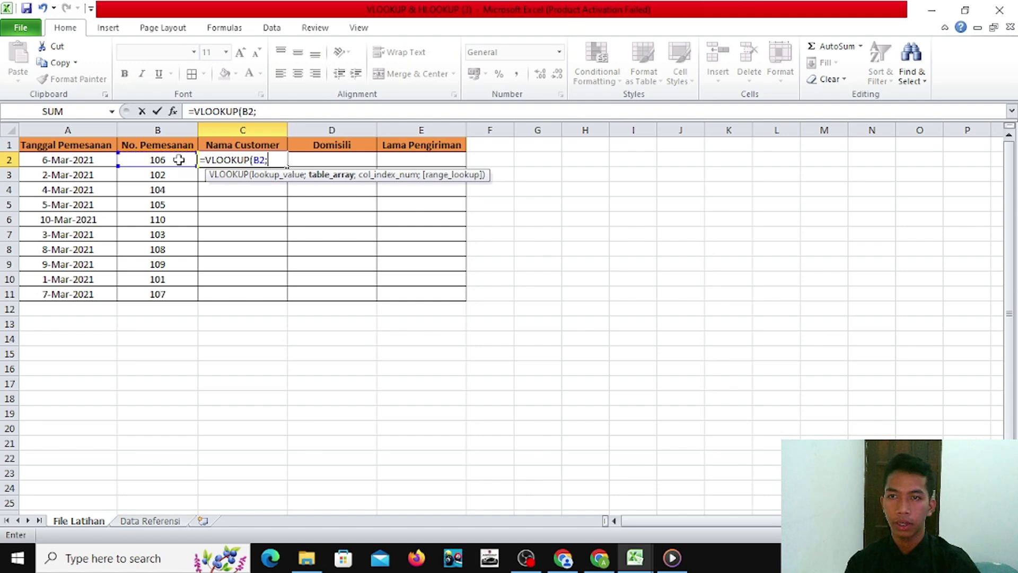
Set the C2 formula's table array to the absolute range $A$1:$D$11 on the Data Referensi sheet and return to File Latihan
click(159, 522)
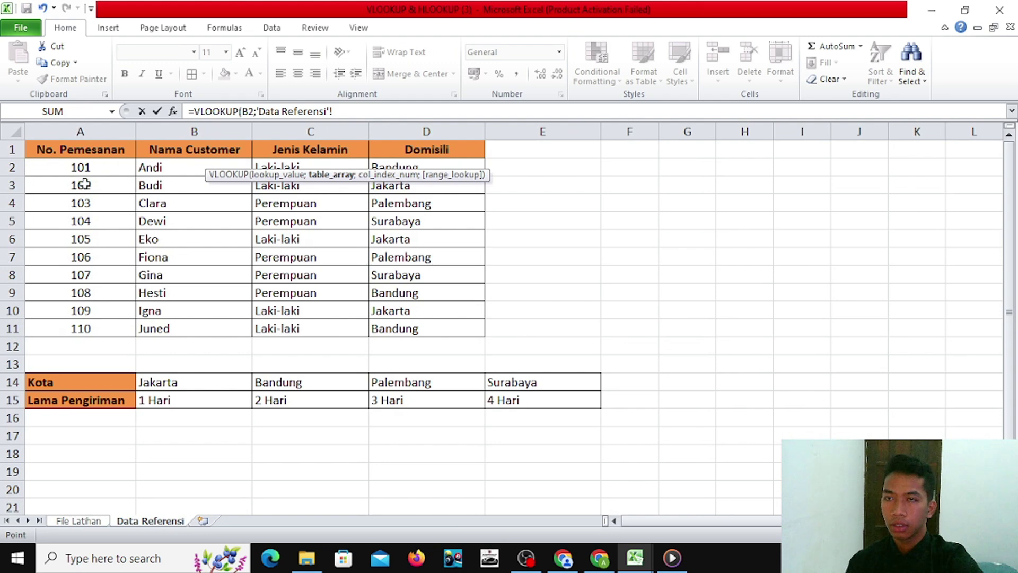
drag(69, 153, 428, 328)
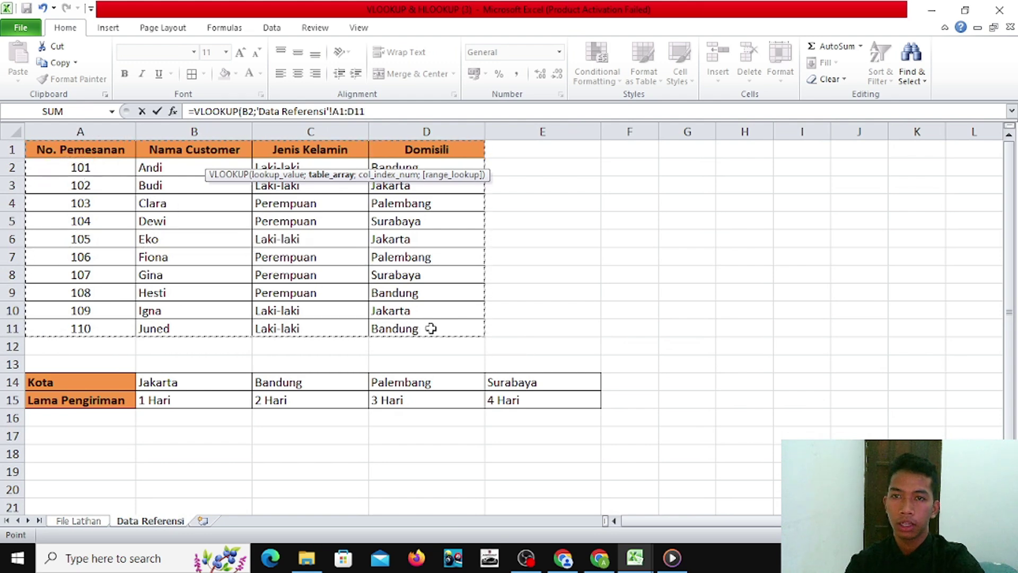
key(F4)
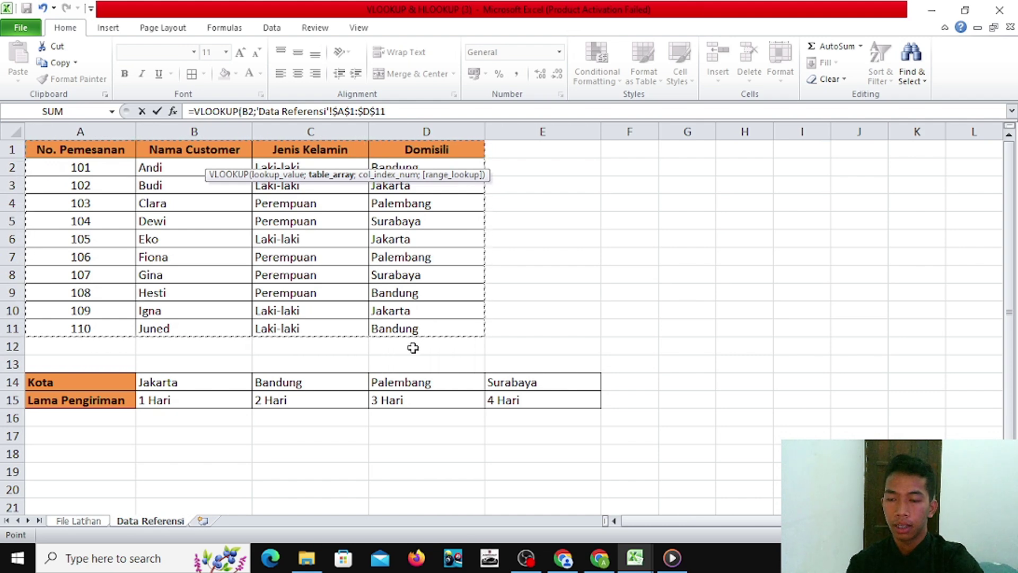
key(Return)
click(511, 319)
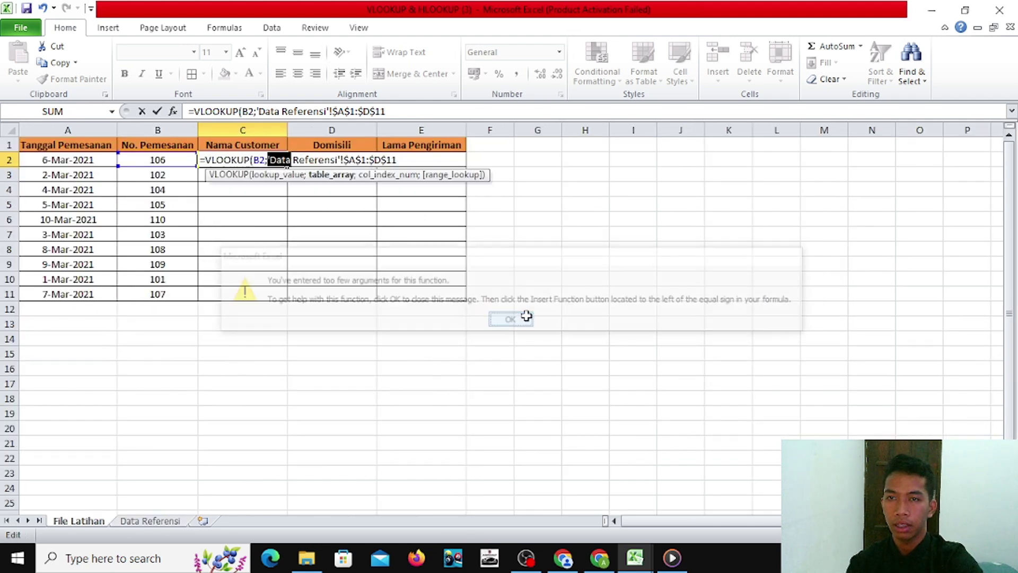
Complete the C2 VLOOKUP formula with column index 2 and FALSE for an exact match, and enter it
click(417, 111)
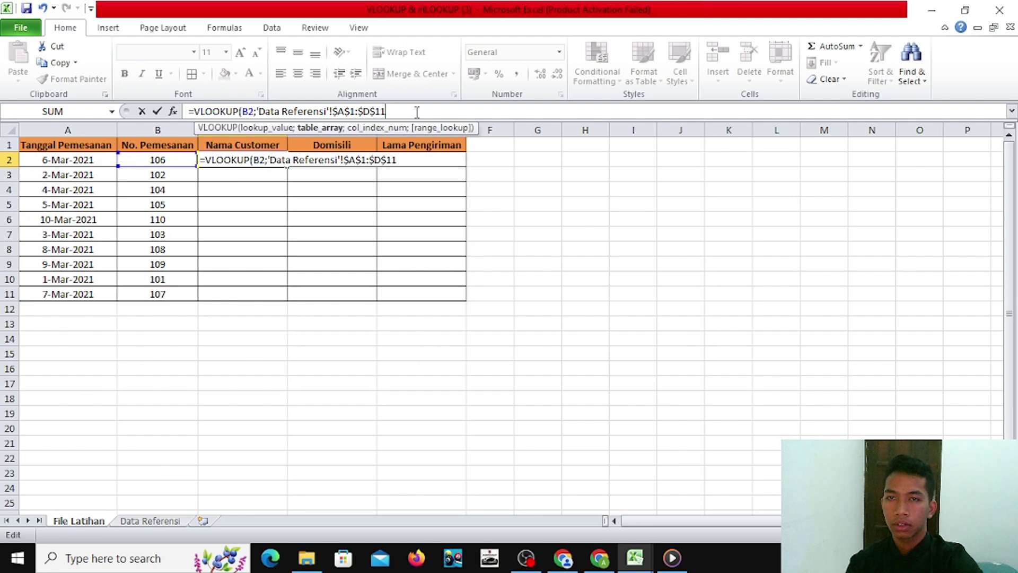
text(;)
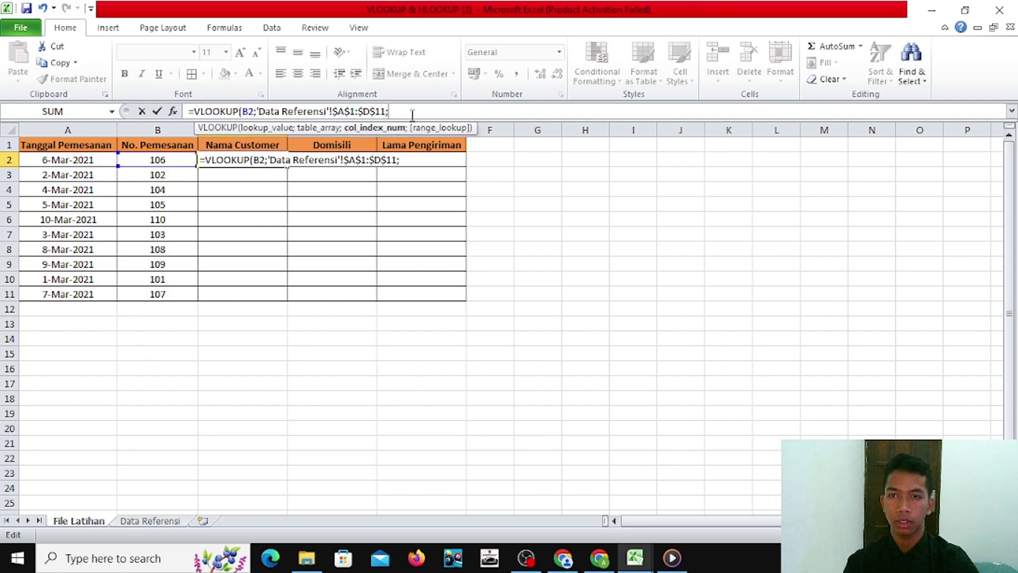
text(2)
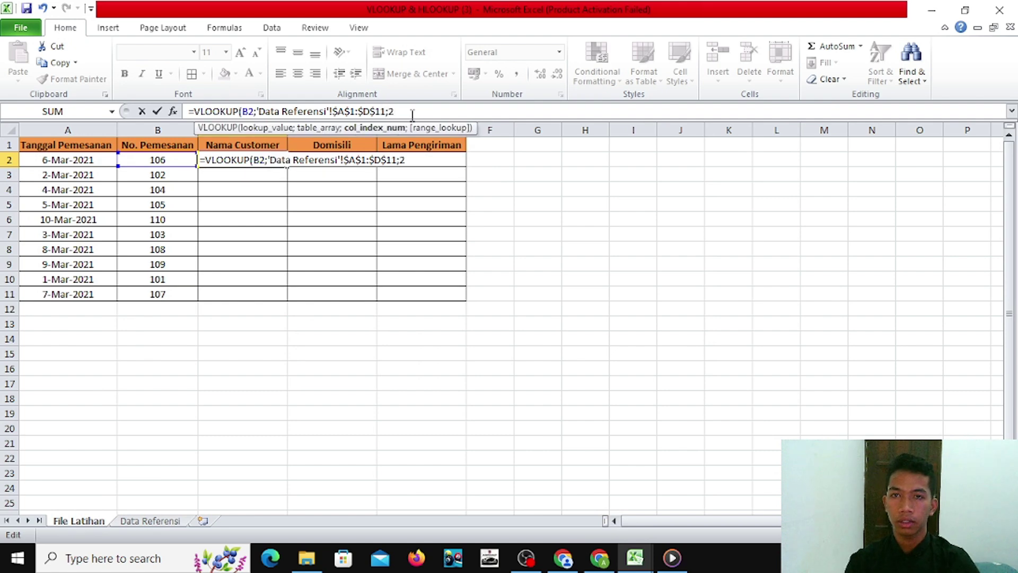
text(;FALS)
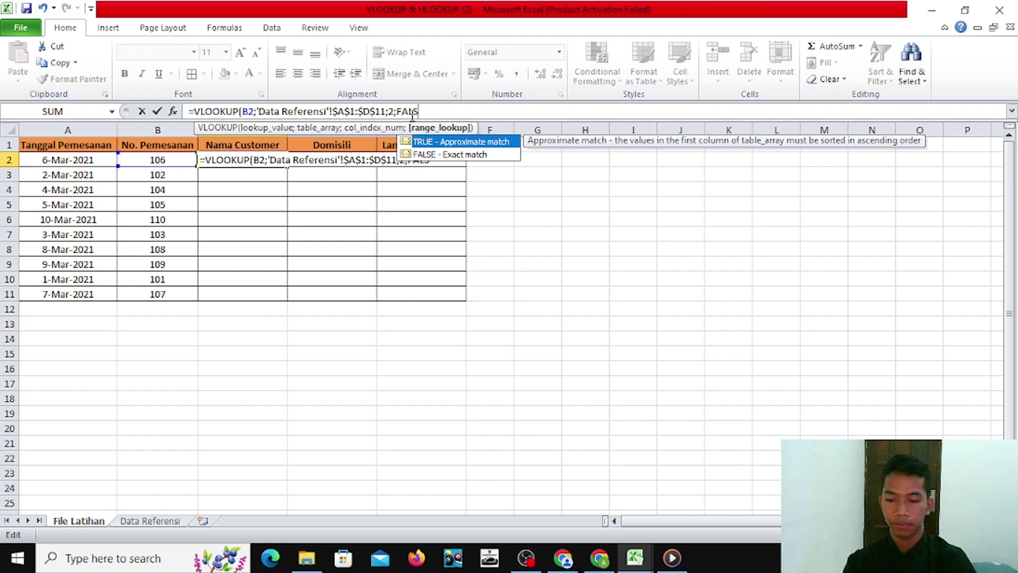
text(E))
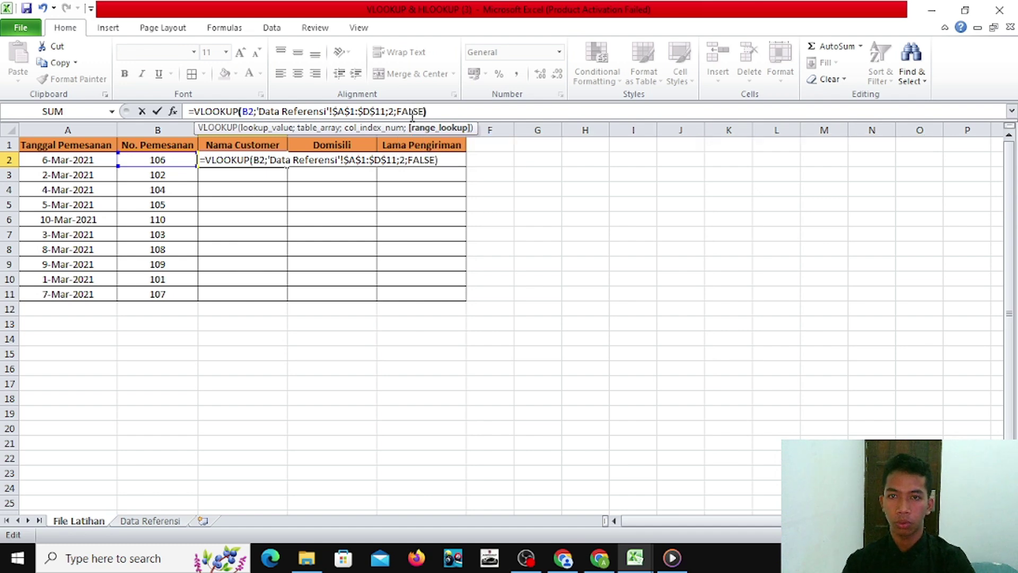
key(Return)
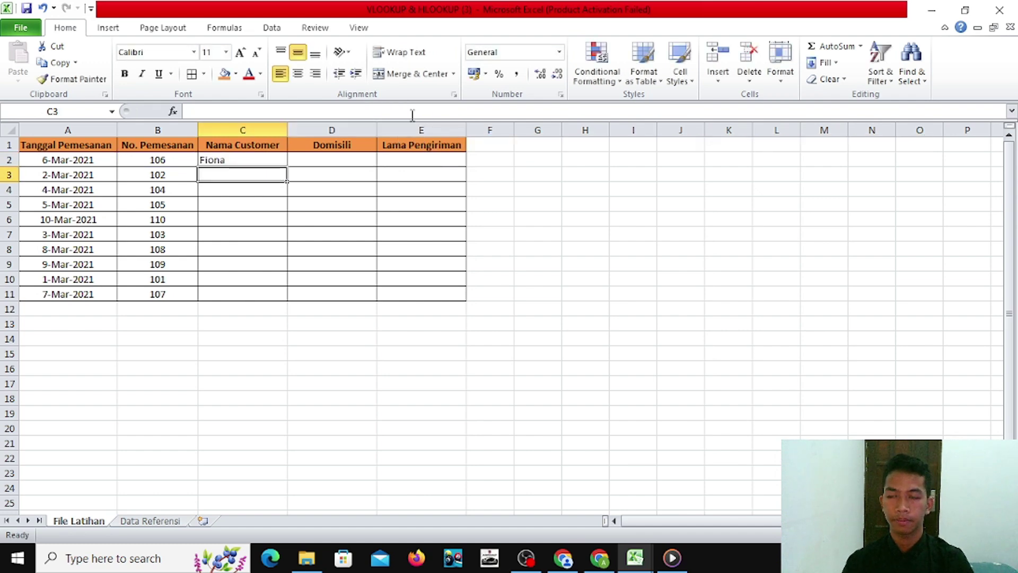
Begin a VLOOKUP formula in D2 of the Domisili column with B2 as the lookup value
click(361, 159)
click(213, 111)
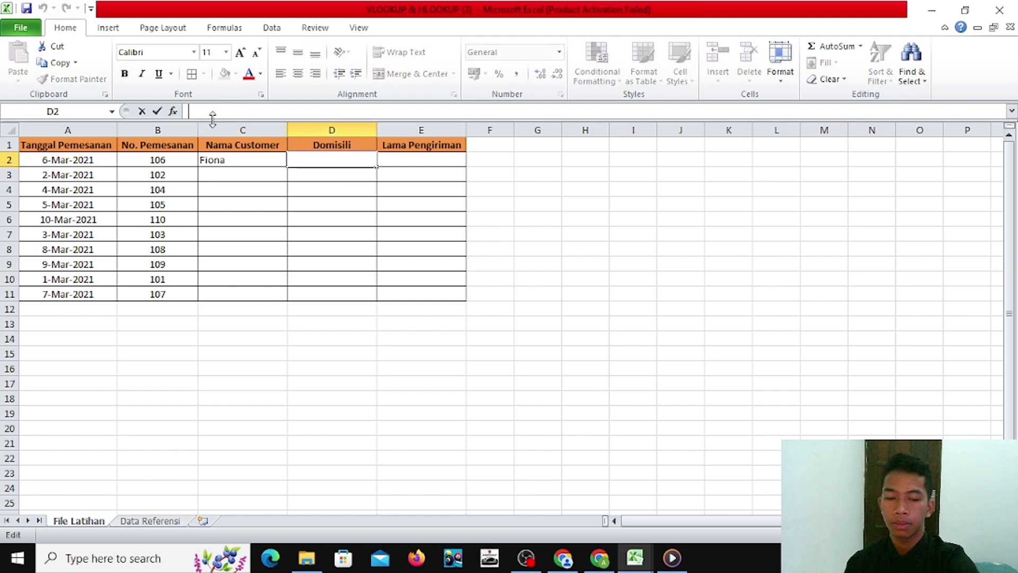
text(=)
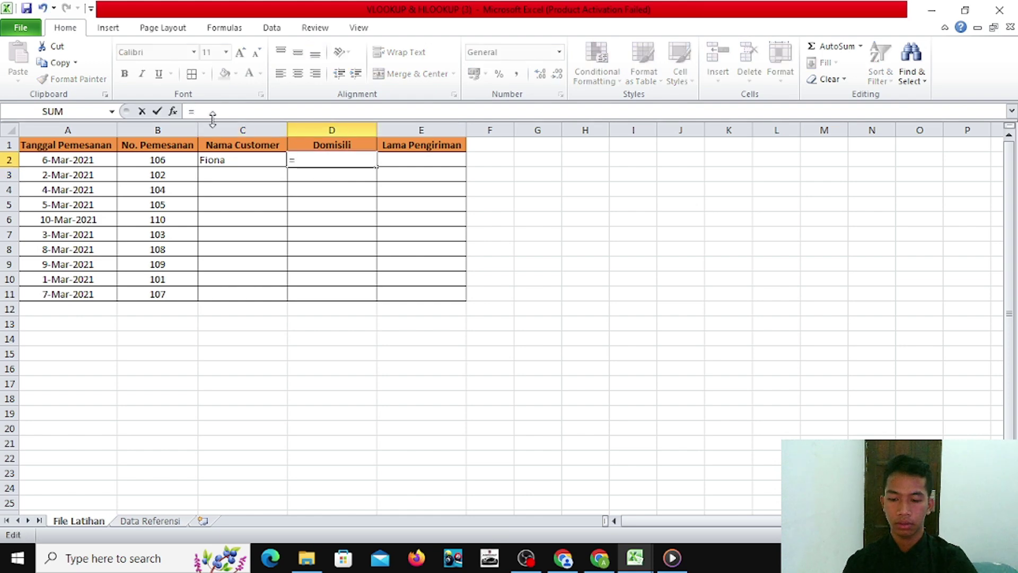
text(VLOOKU)
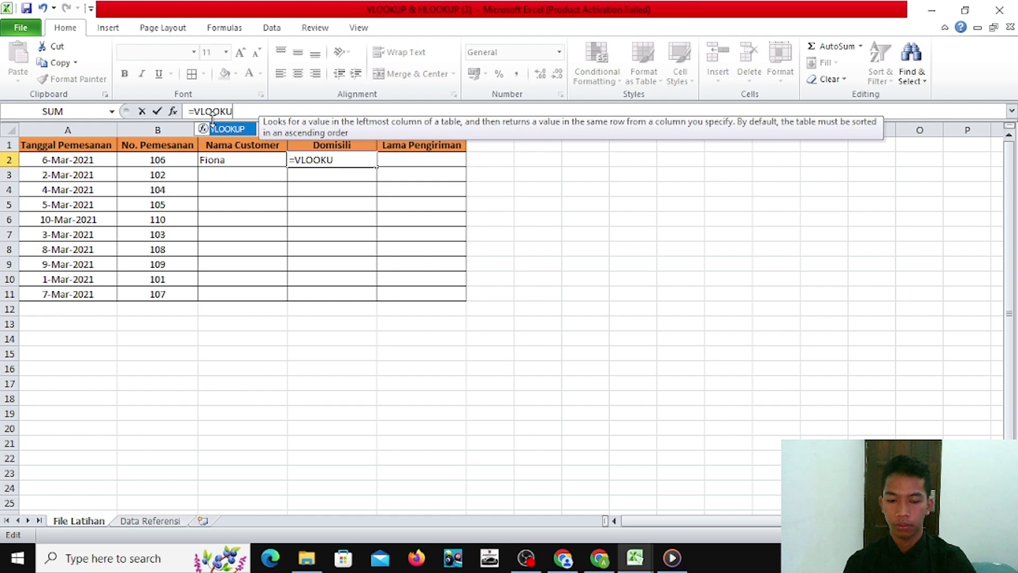
text(P()
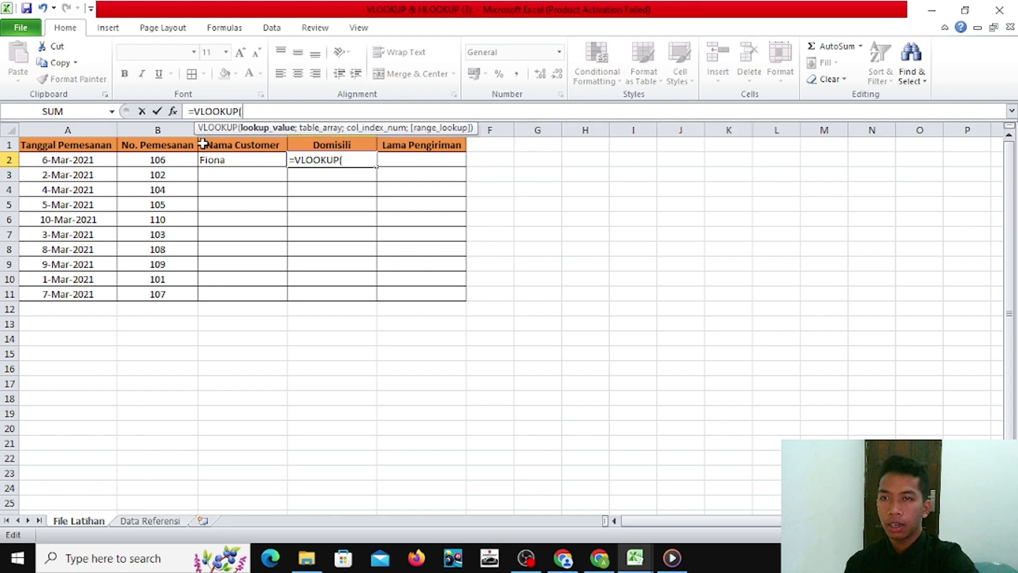
click(182, 164)
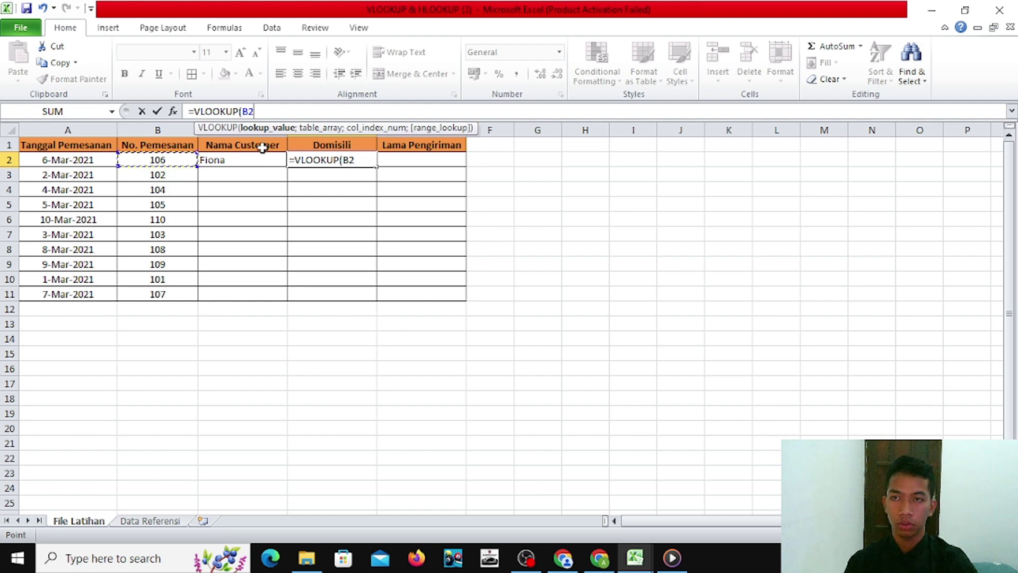
text(;)
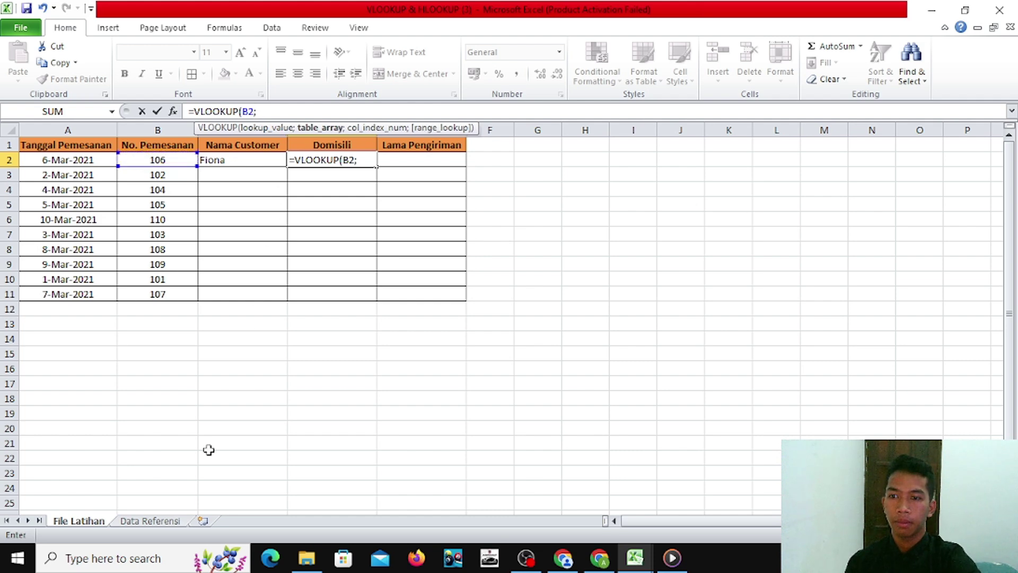
Set the D2 formula's table array to the absolute range $A$2:$D$11 on the Data Referensi sheet and return to File Latihan
click(154, 524)
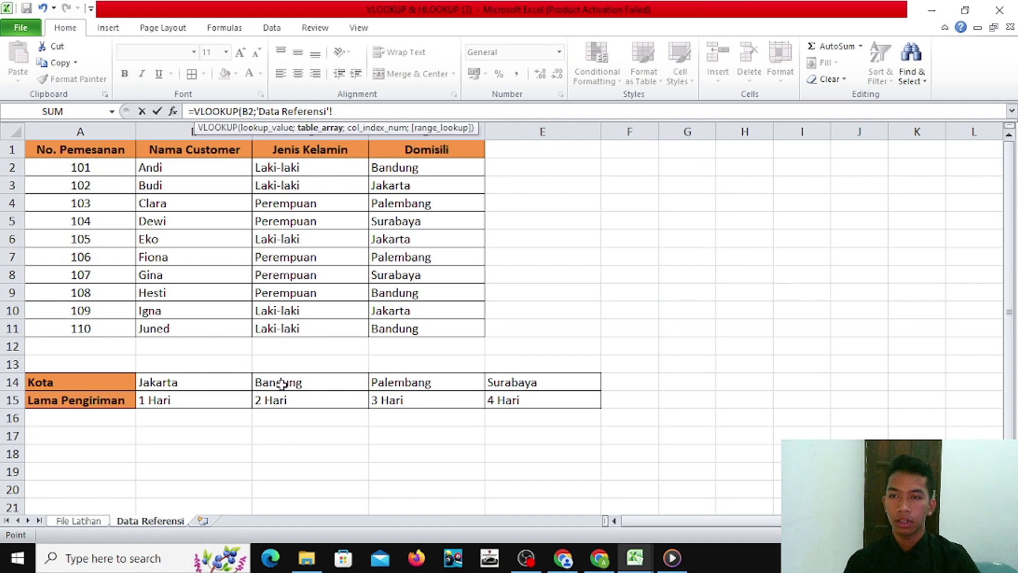
drag(79, 170, 432, 337)
key(F4)
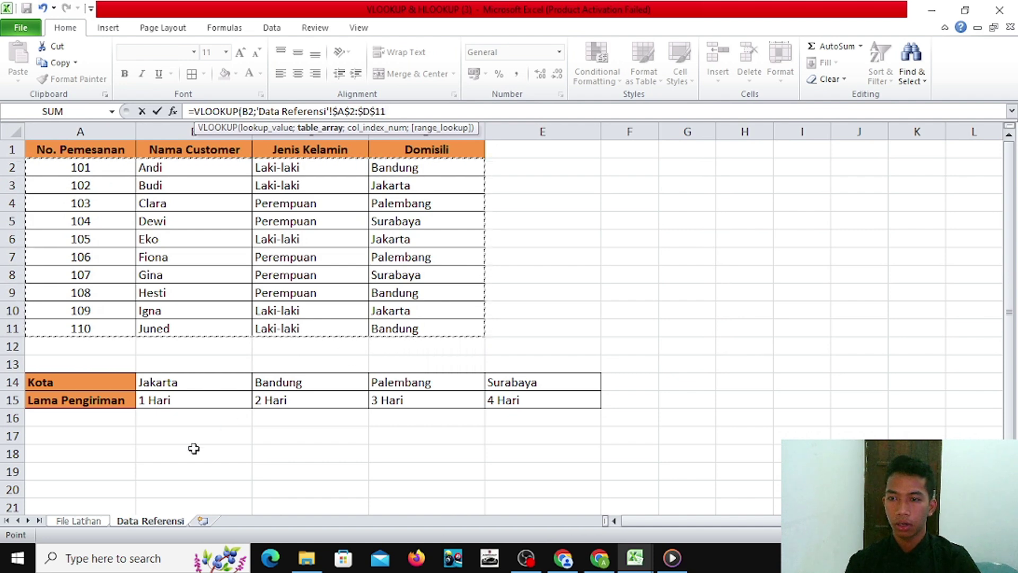
key(Return)
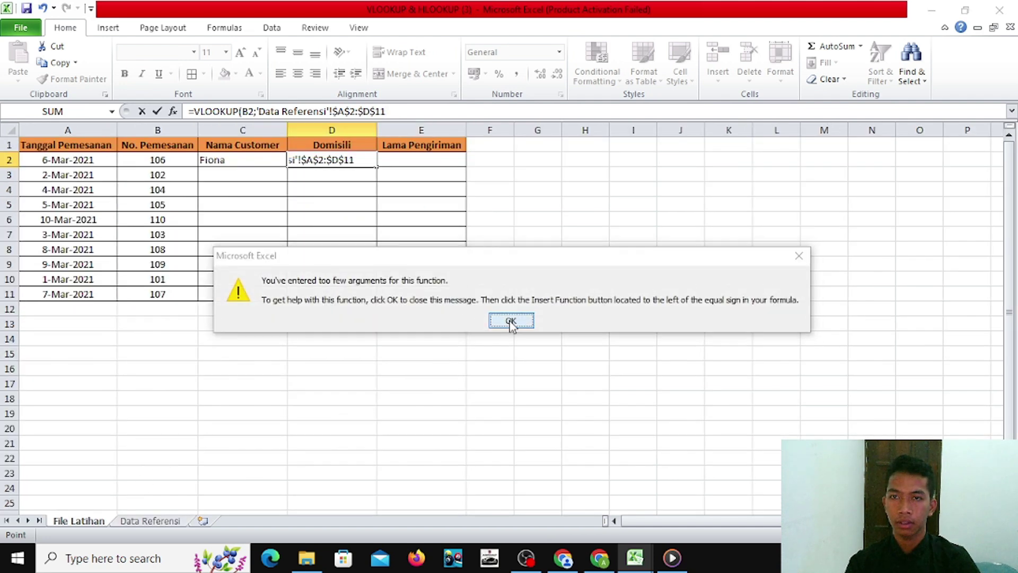
click(510, 322)
Complete the D2 VLOOKUP formula with column index 4 and FALSE for an exact match, and enter it
click(424, 114)
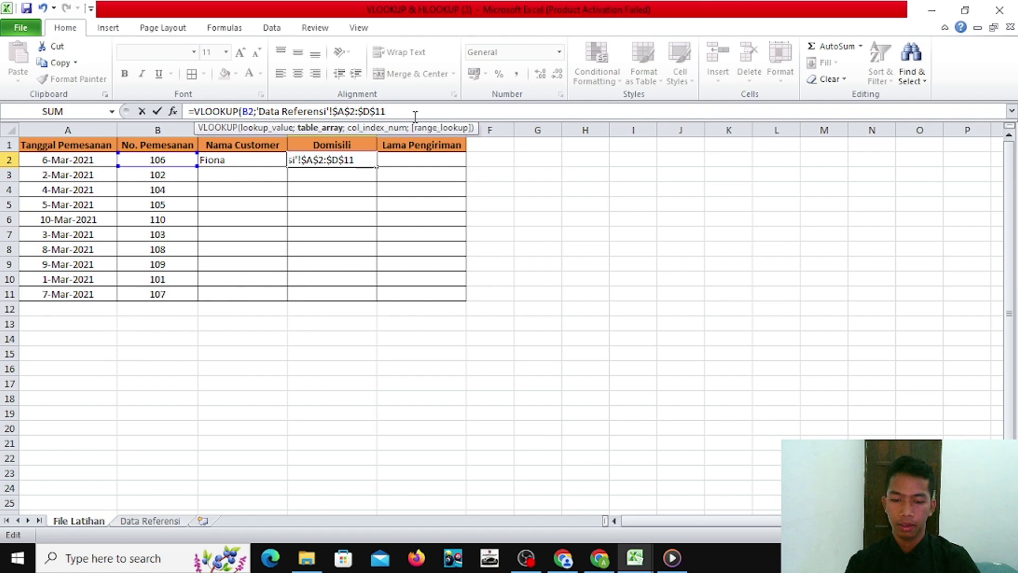
text(;)
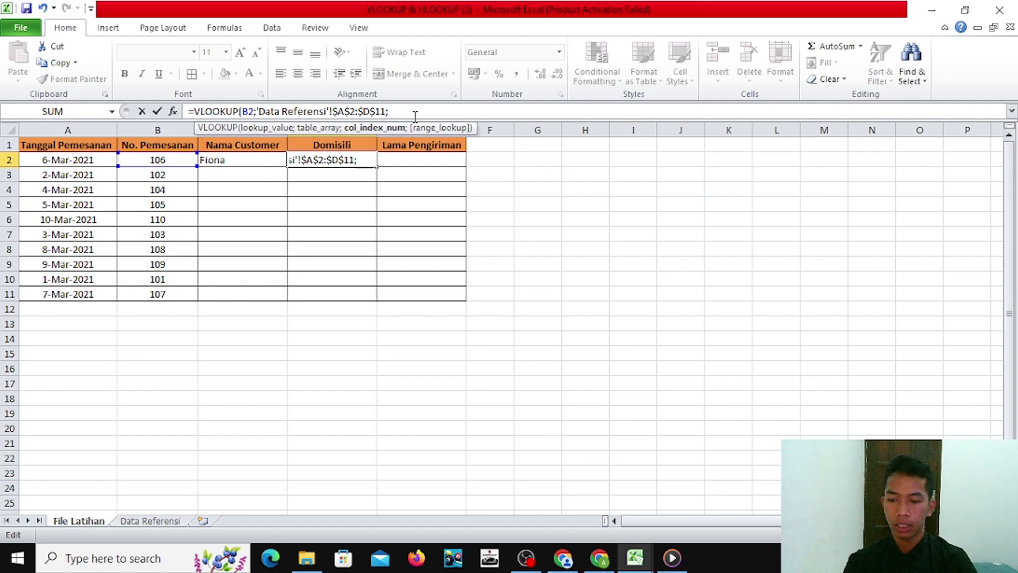
text(4;)
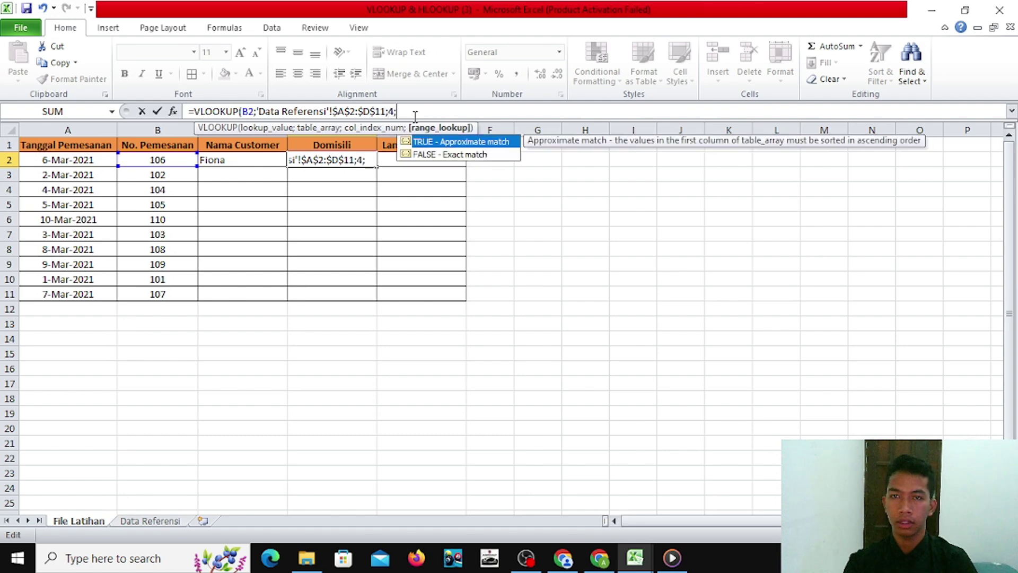
text(FAL)
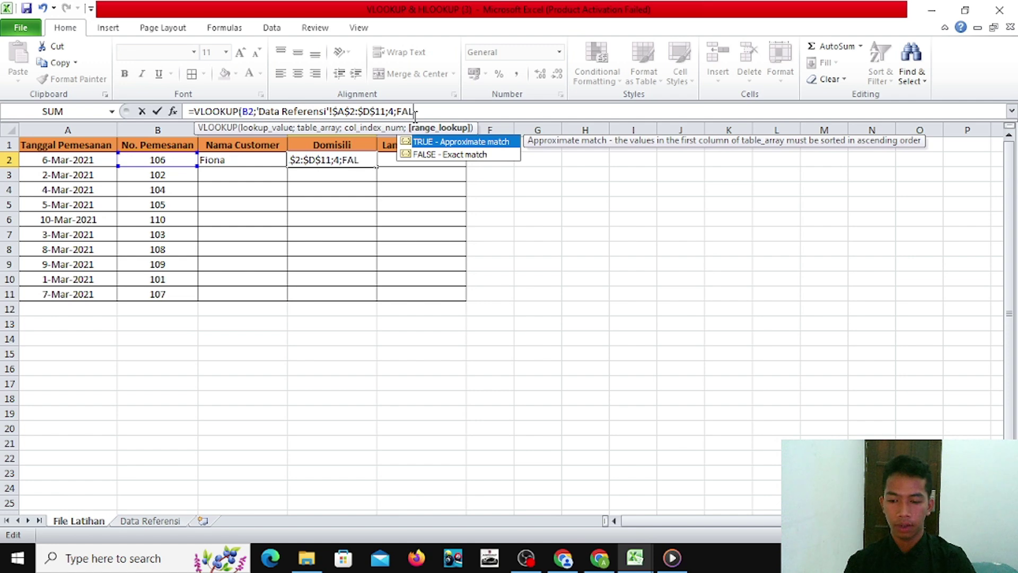
text(SE))
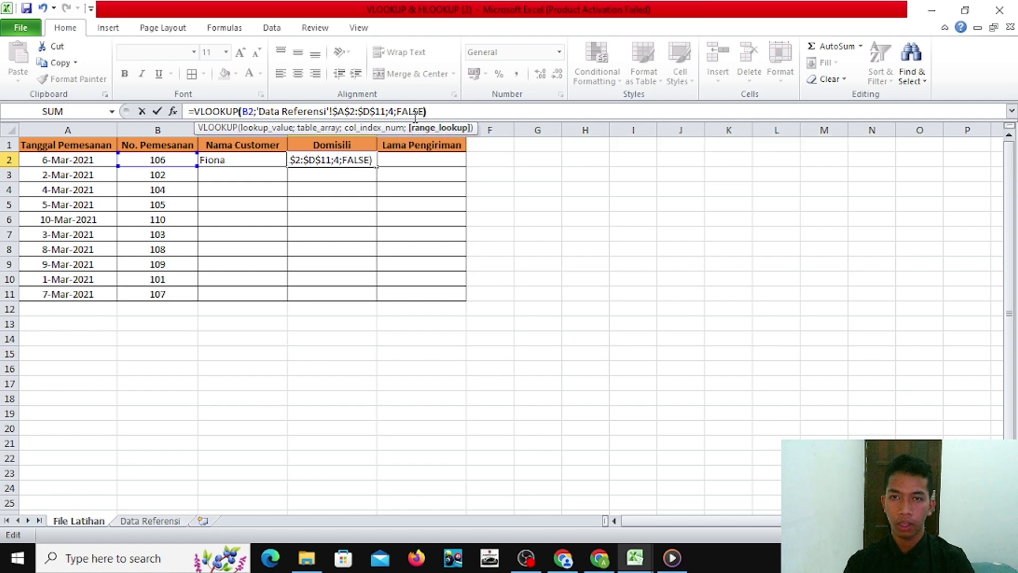
key(Return)
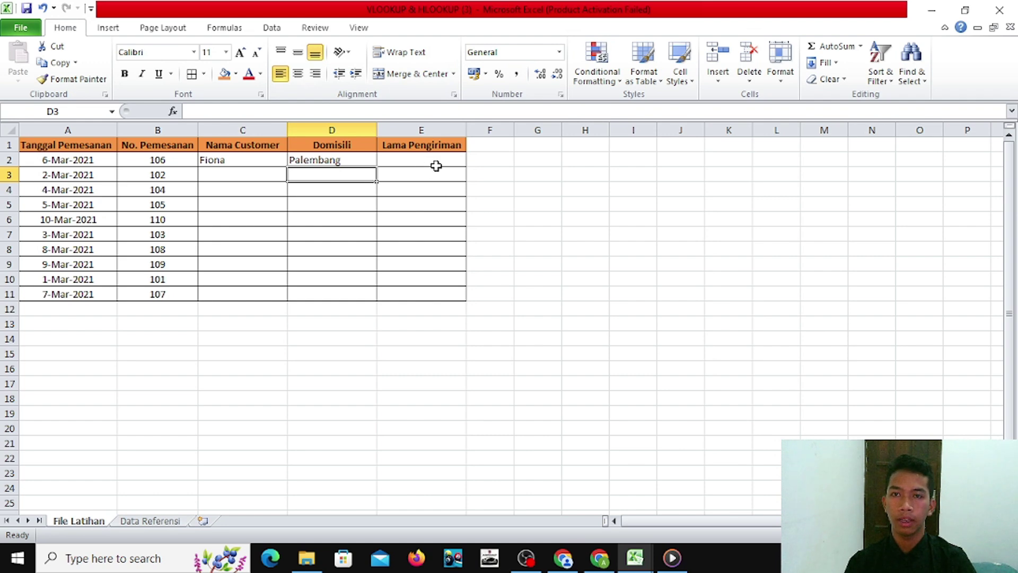
Begin an HLOOKUP formula in E2 of the Lama Pengiriman column with D2 as the lookup value
click(150, 521)
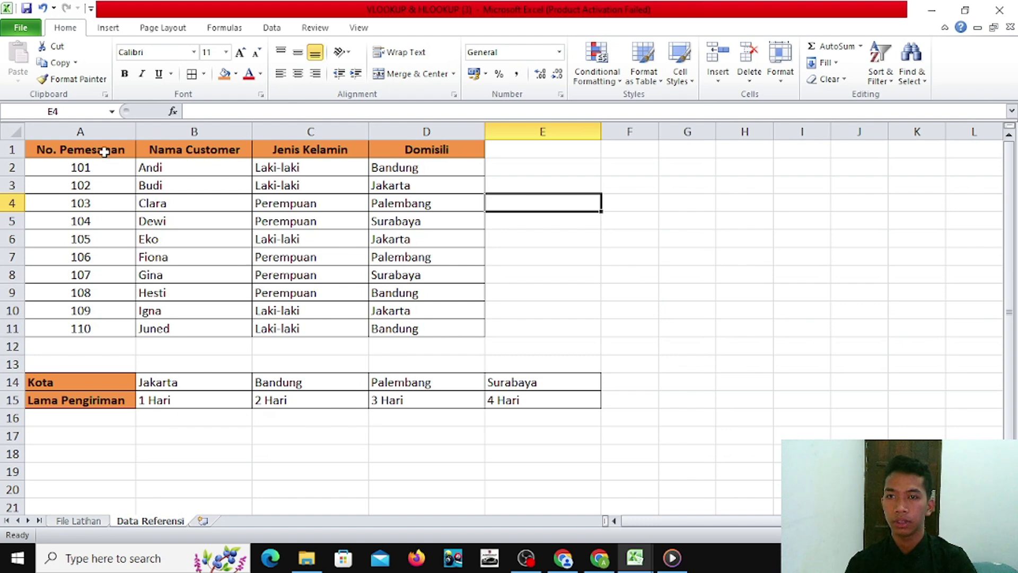
click(98, 522)
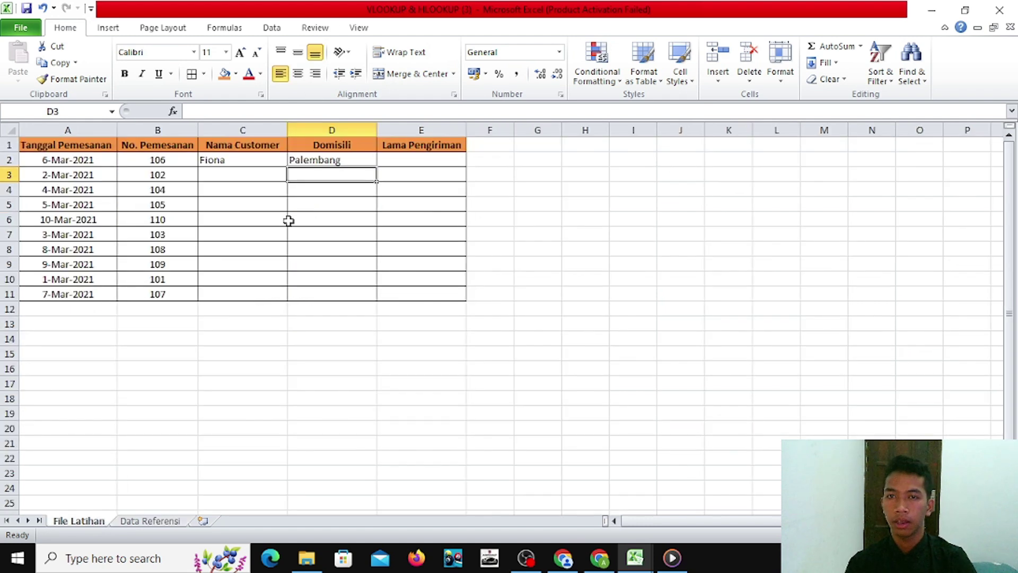
click(404, 163)
click(282, 112)
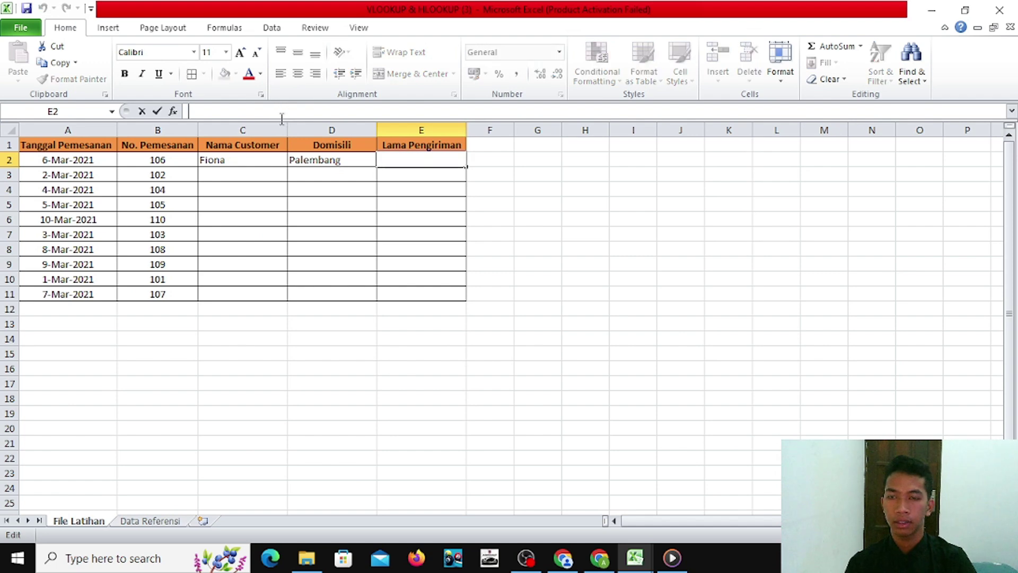
text(=)
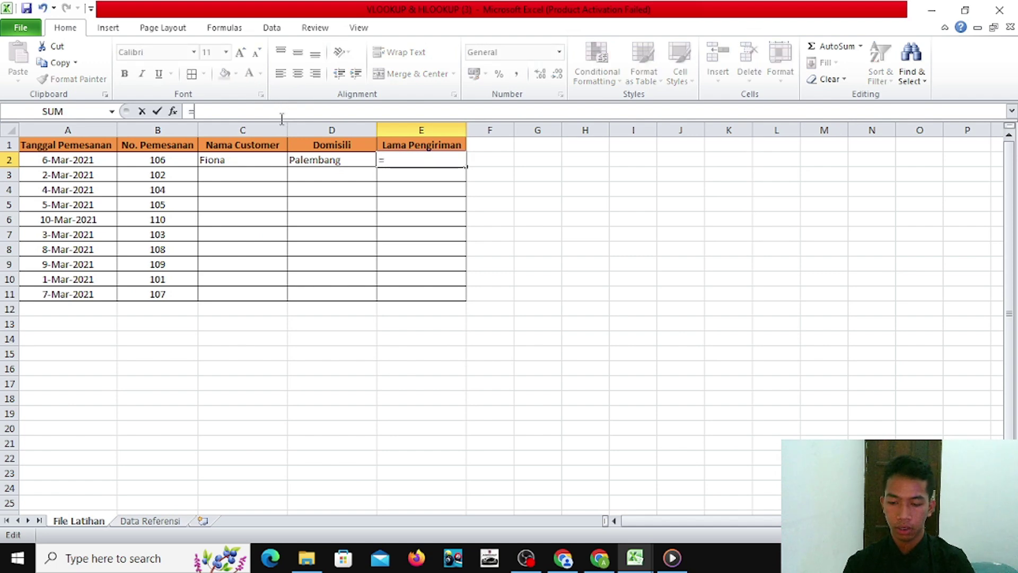
text(HLOOKU)
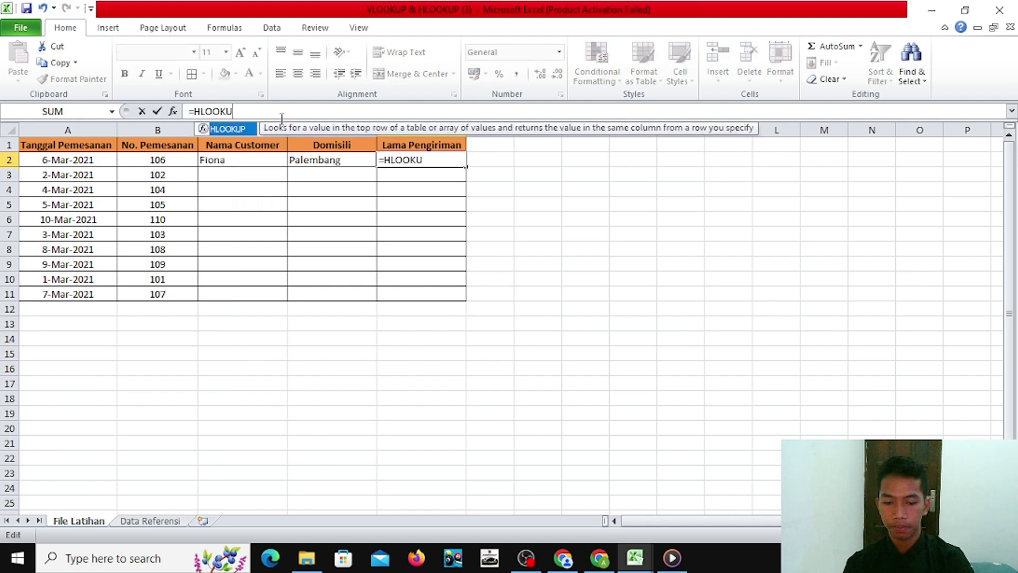
text(P()
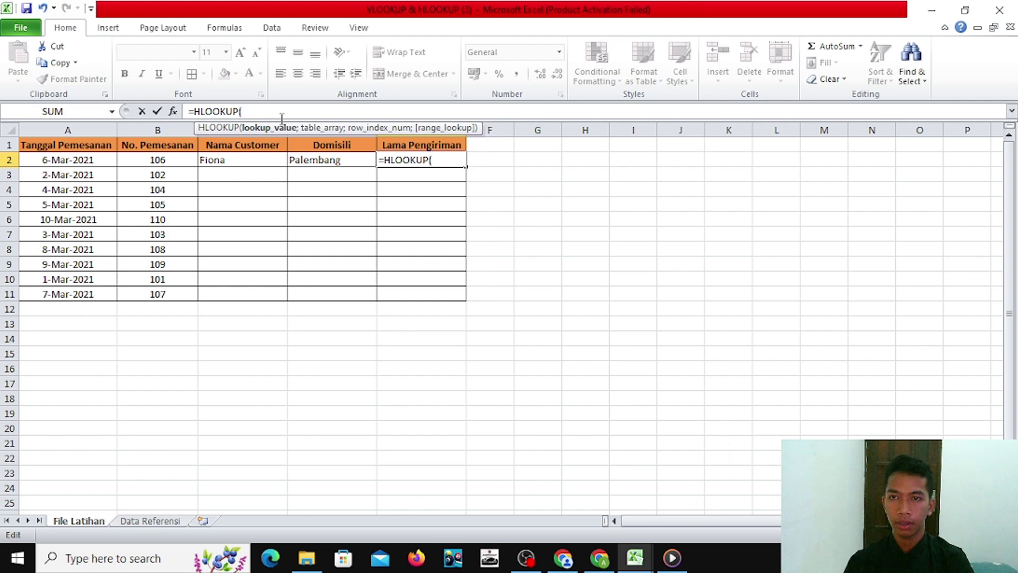
click(330, 157)
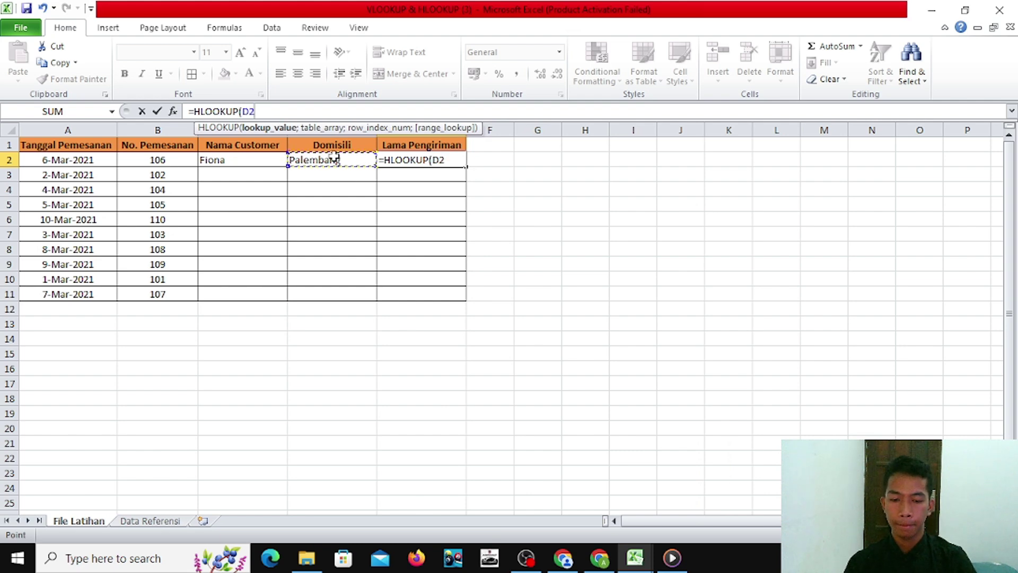
text(;)
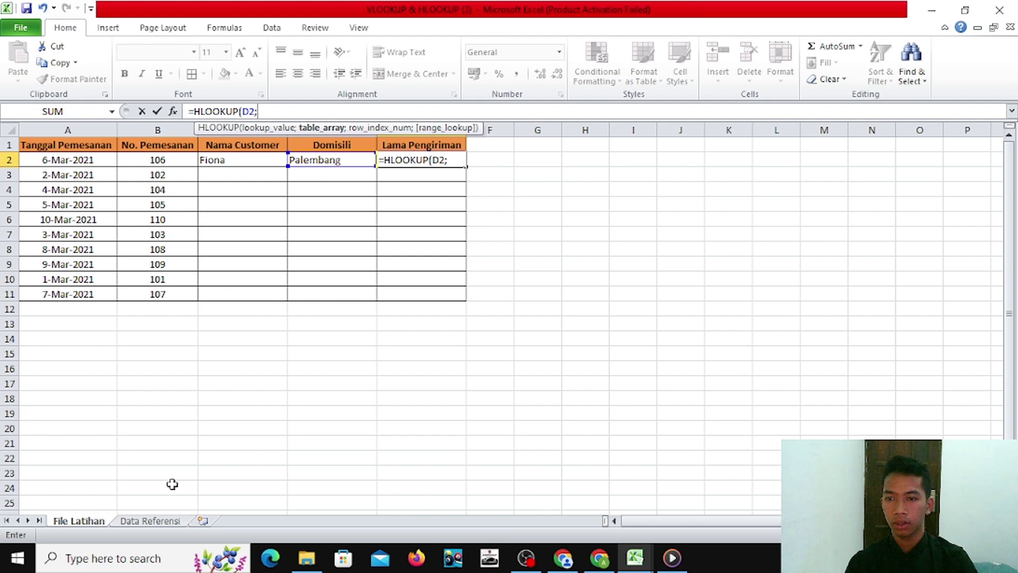
Set the E2 formula's table array to the absolute range $B$14:$E$15 on the Data Referensi sheet and return to File Latihan
click(165, 525)
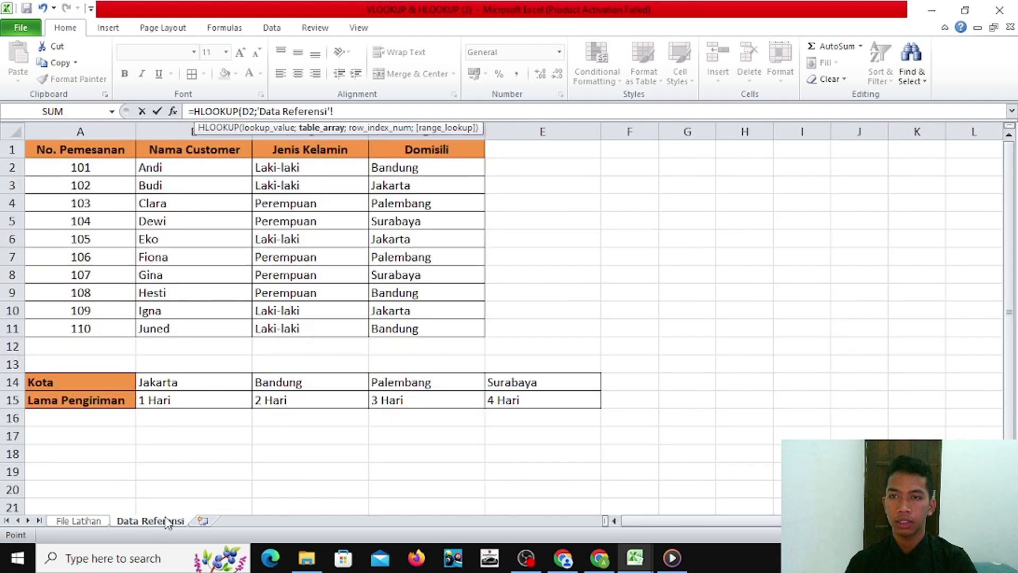
drag(153, 382, 511, 402)
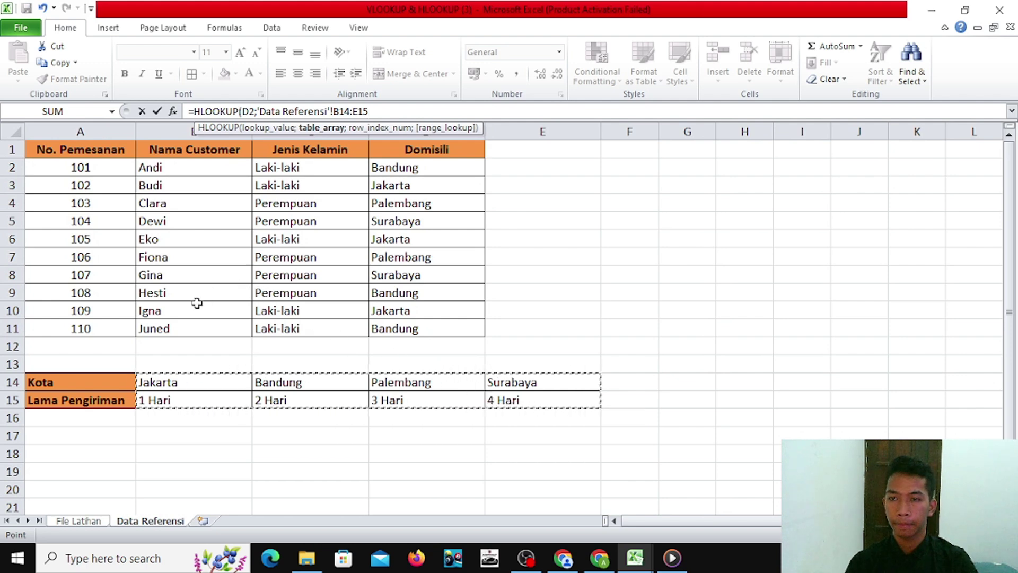
key(F4)
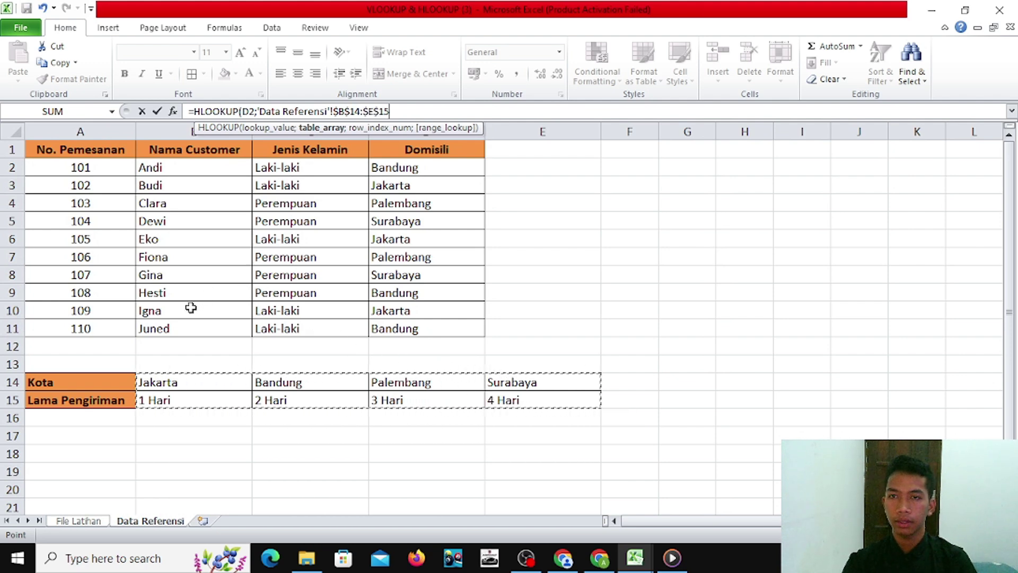
key(Return)
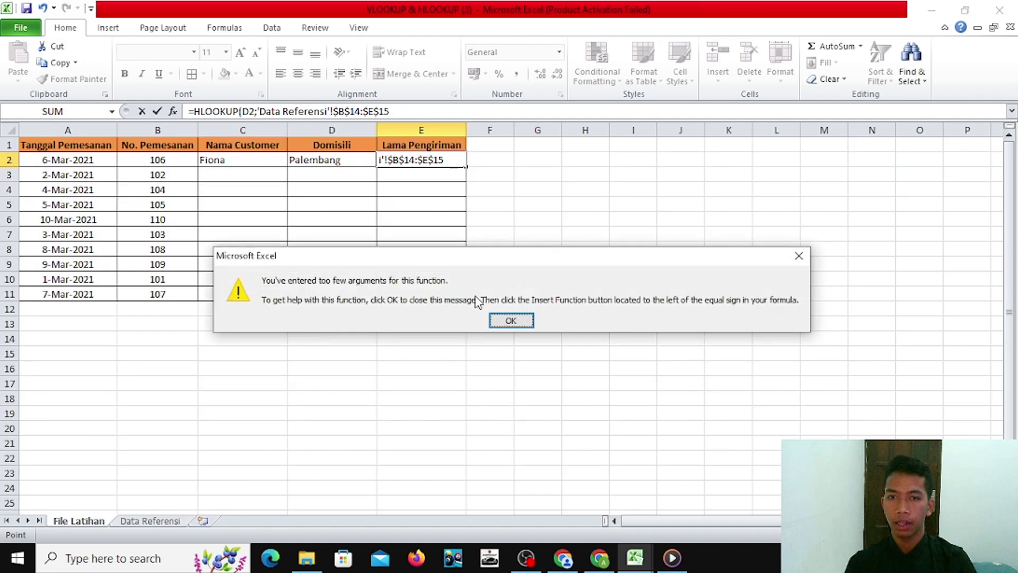
click(513, 320)
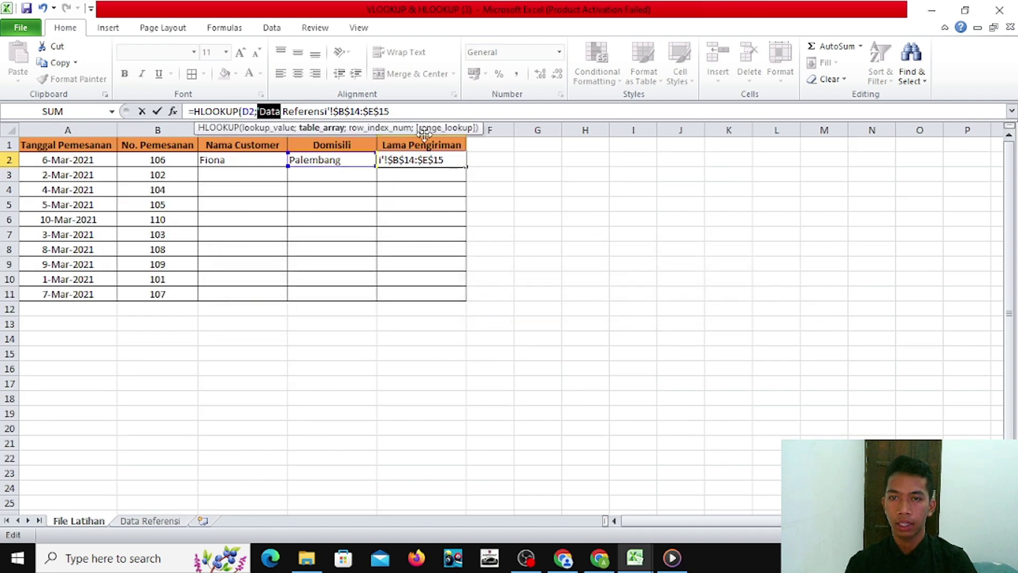
Complete the E2 HLOOKUP formula with row index 2 and FALSE for an exact match, and enter it
click(410, 113)
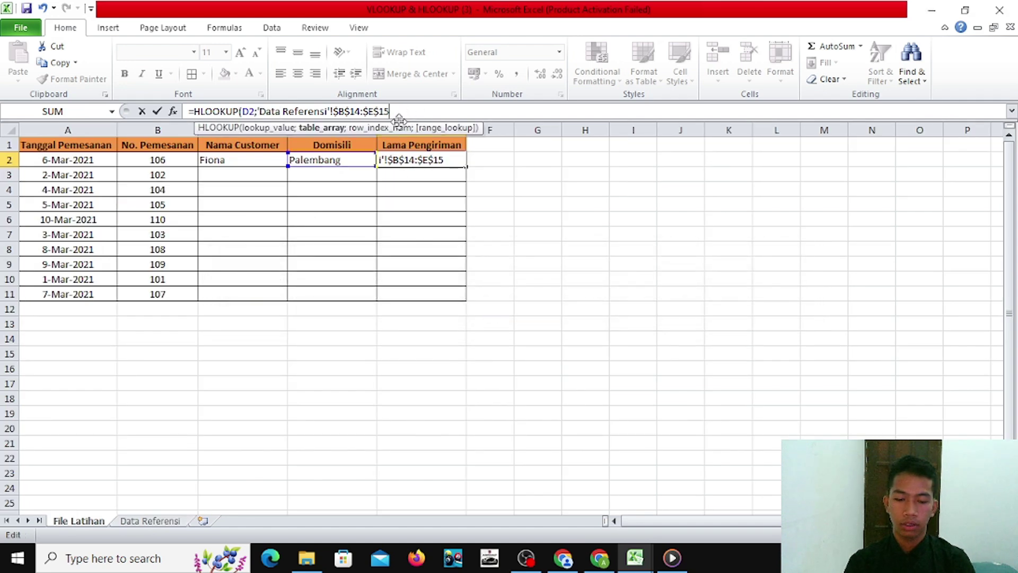
text(;)
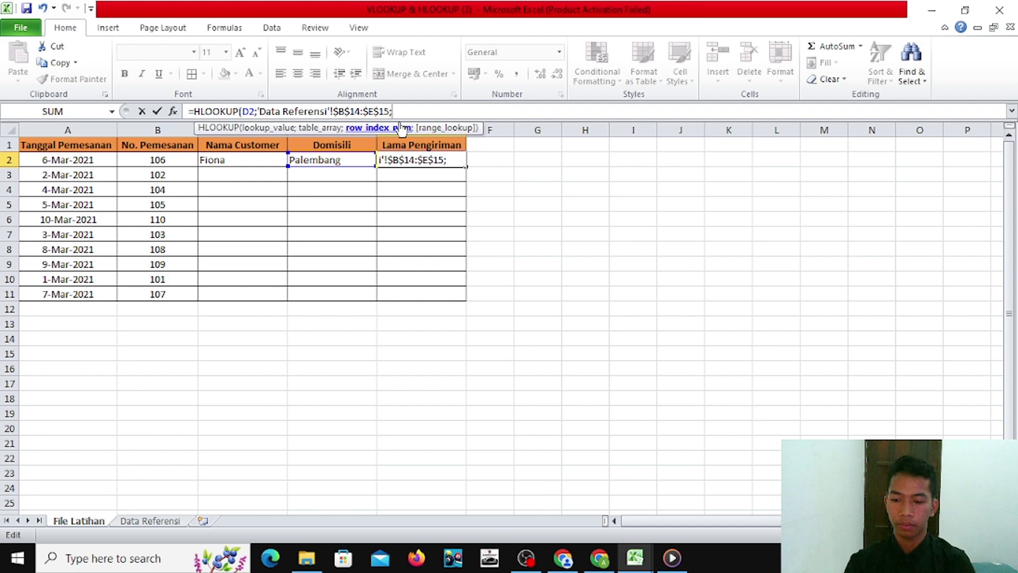
text(2)
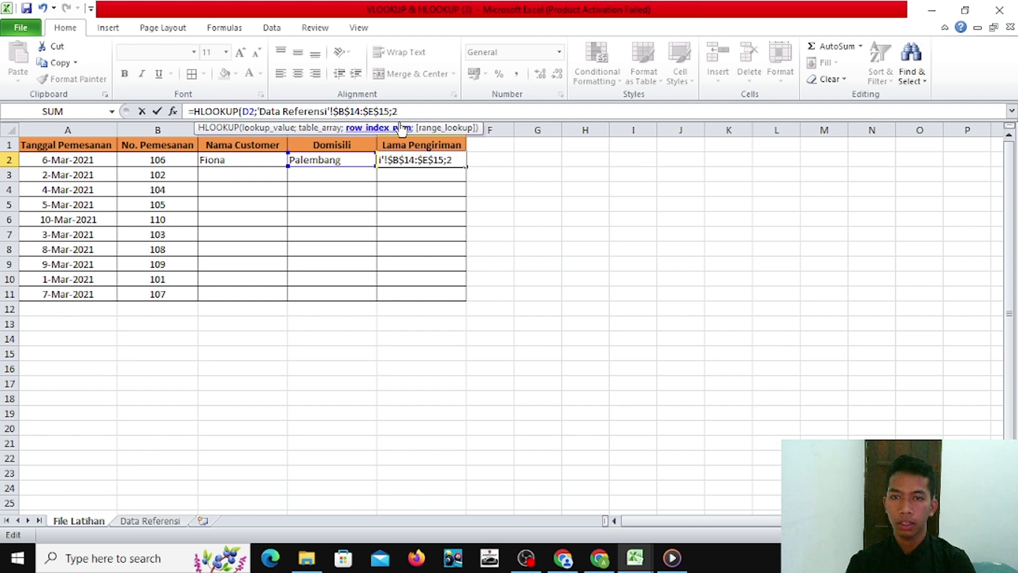
text(;FALSE)
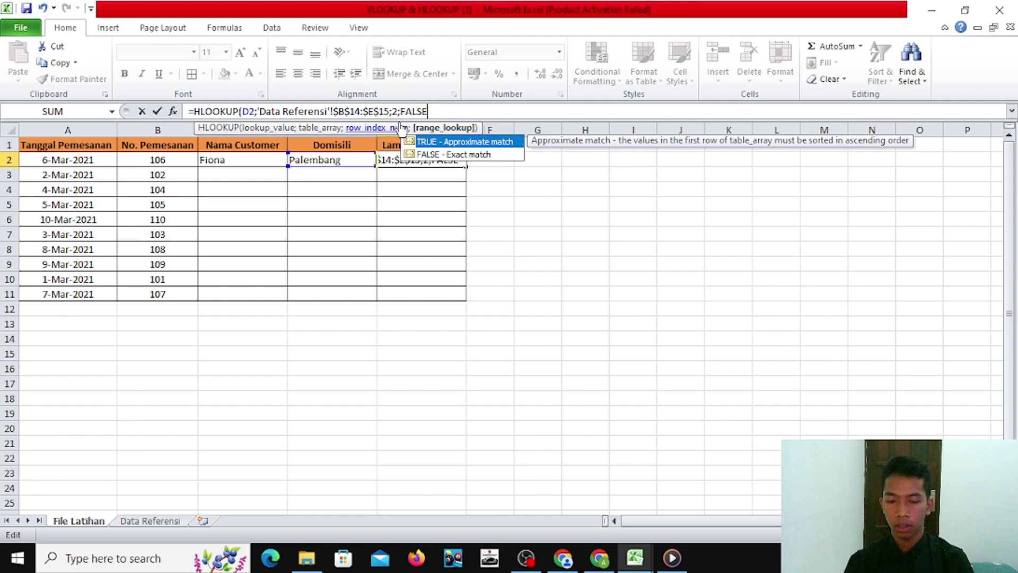
text())
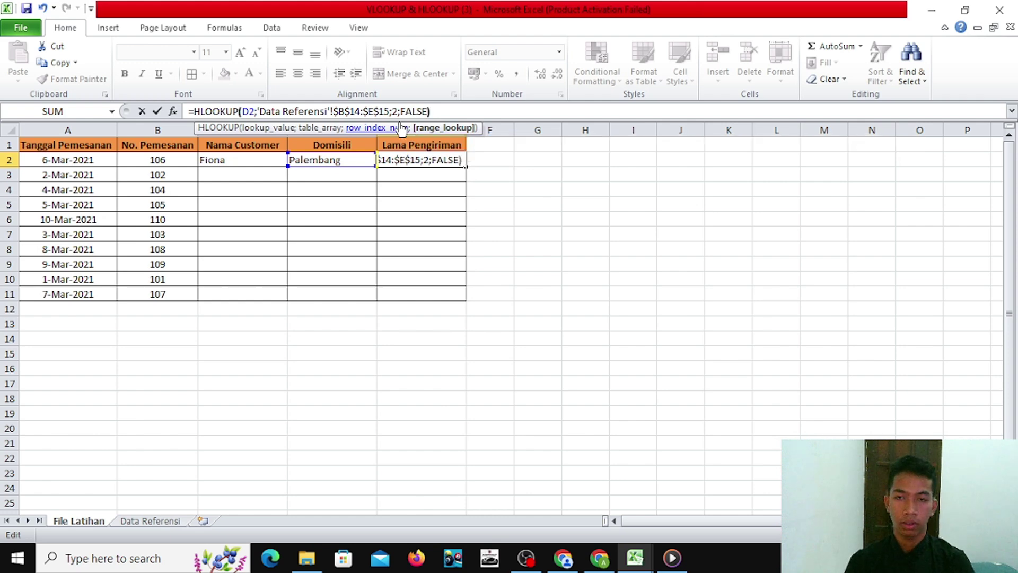
key(Return)
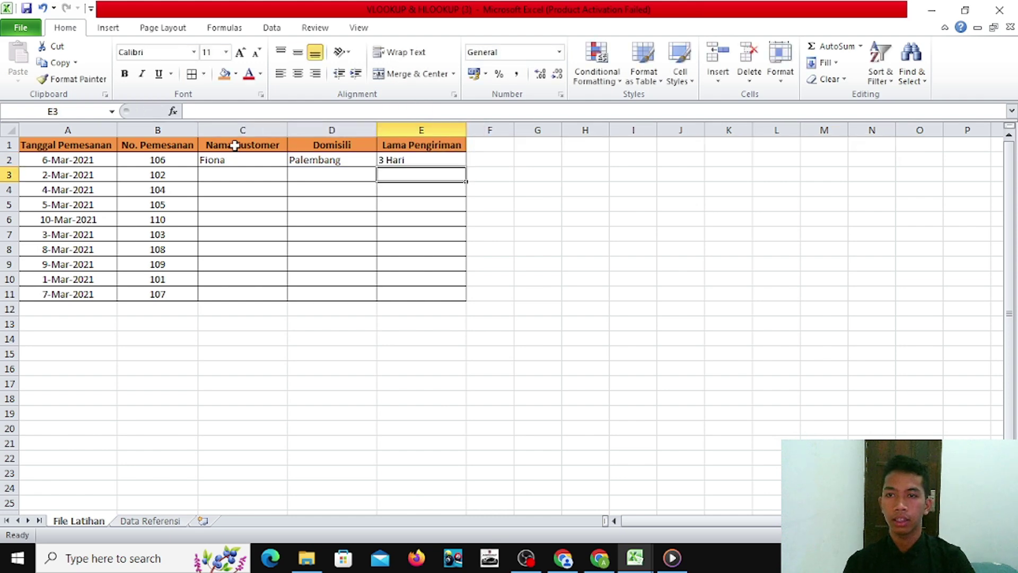
Fill the C2, D2 and E2 lookup formulas down to row 11 in the Nama Customer, Domisili and Lama Pengiriman columns
click(235, 158)
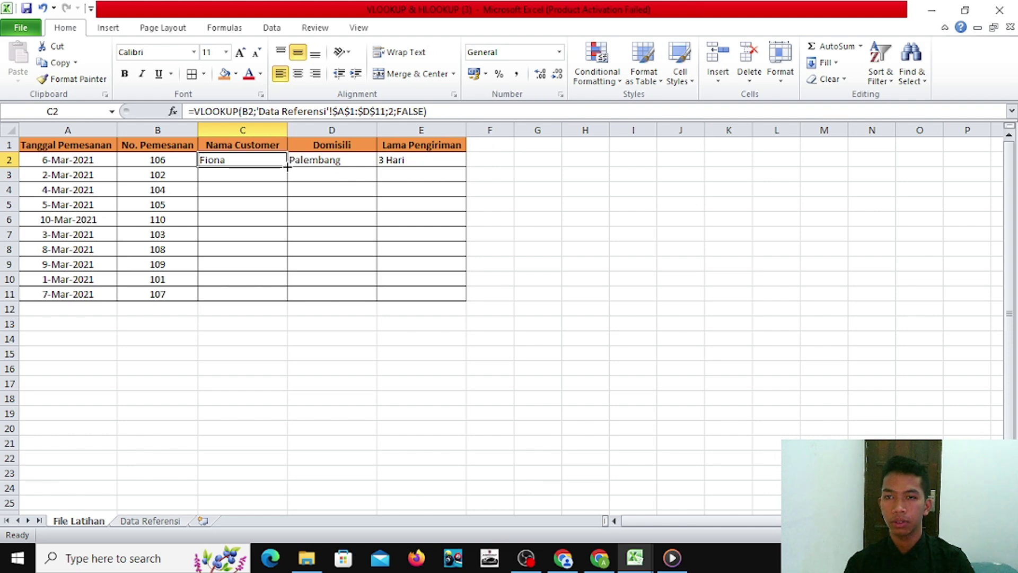
drag(287, 166, 285, 299)
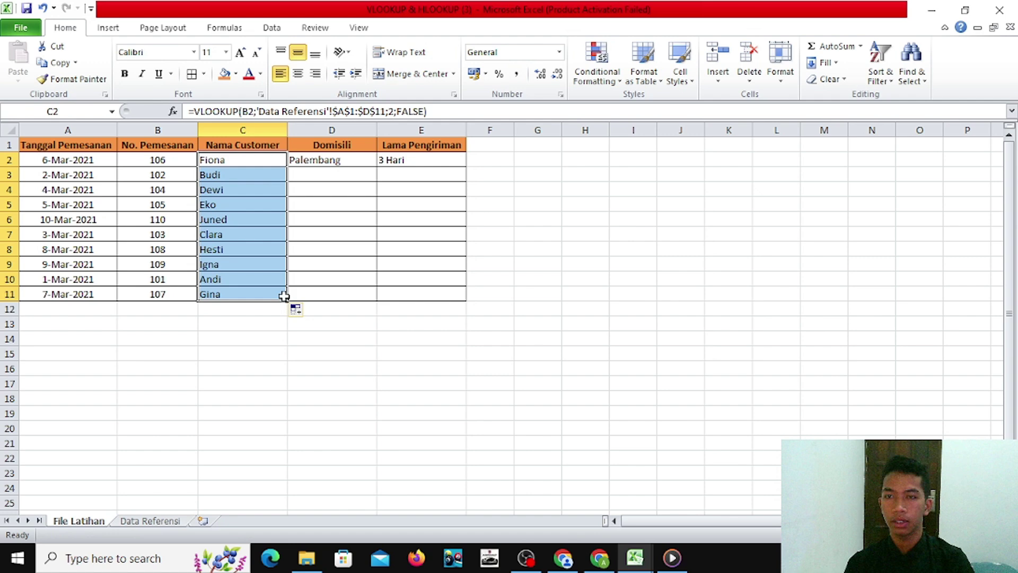
click(365, 162)
drag(377, 167, 386, 296)
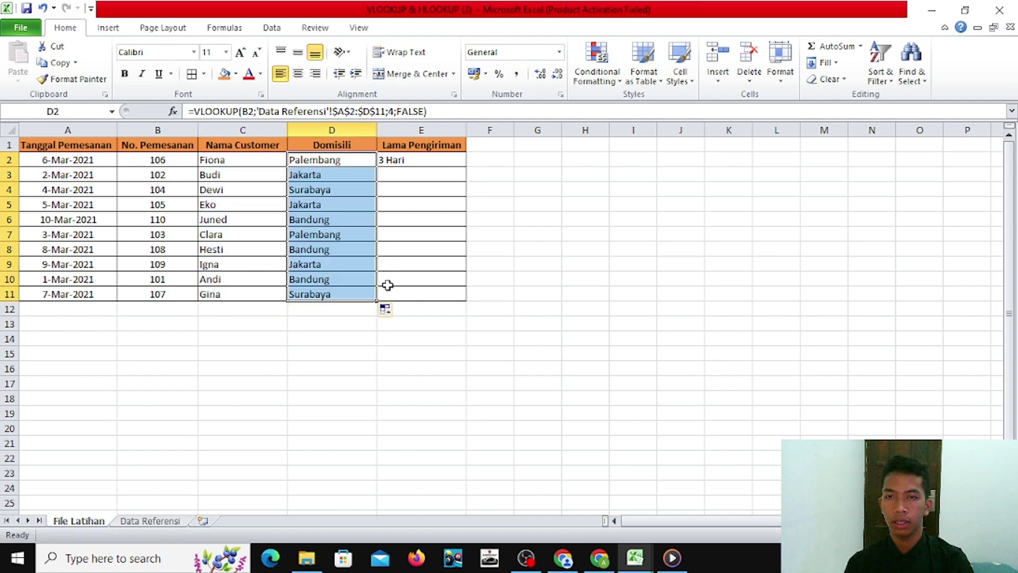
click(431, 160)
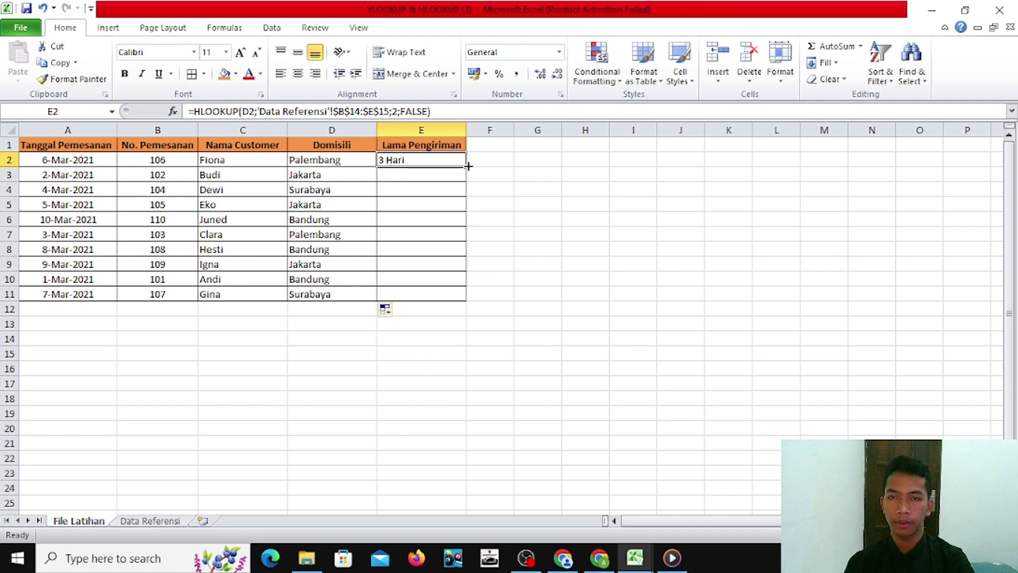
drag(466, 166, 472, 298)
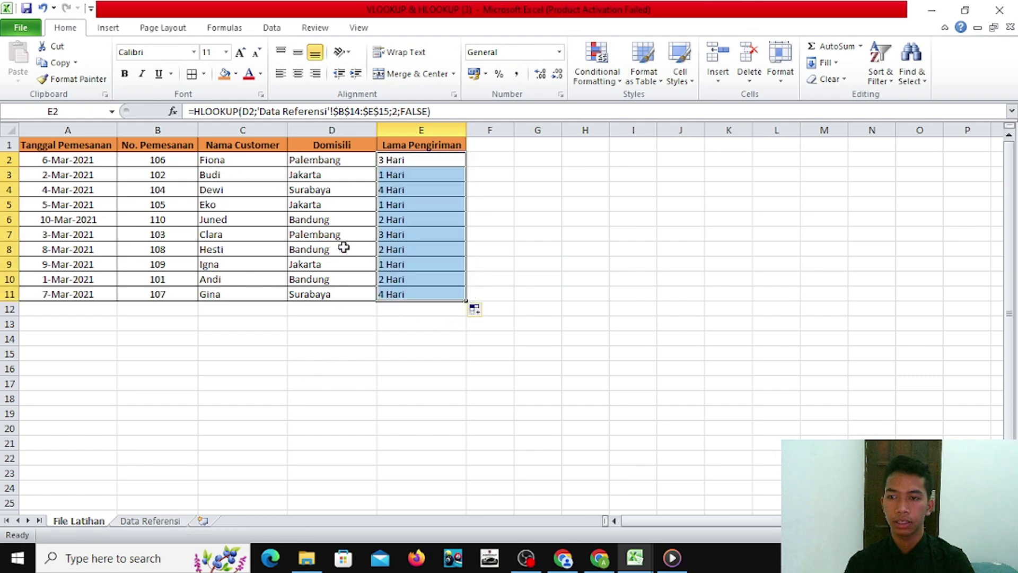